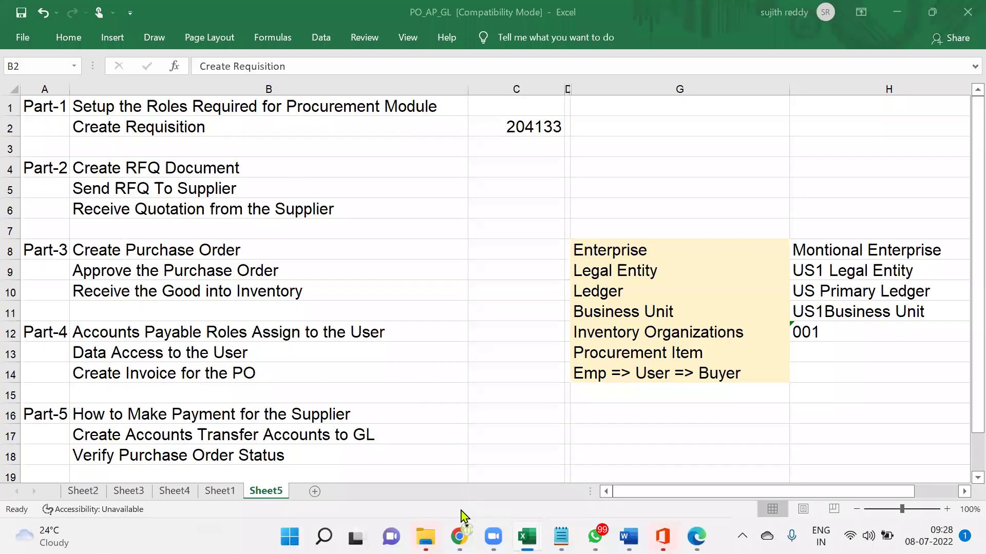
Bring the approved requisition 204133 page forward and exit browser full screen
click(459, 537)
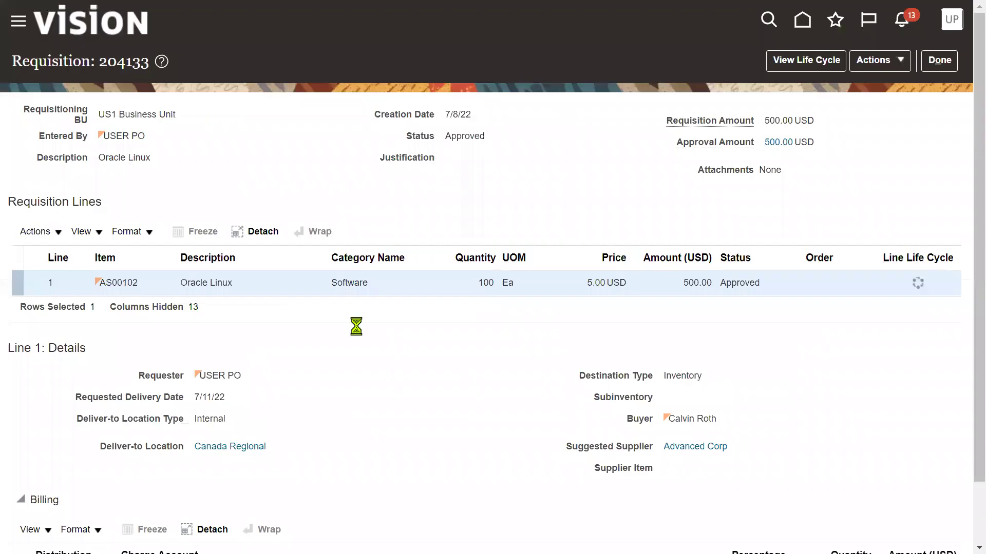
click(495, 53)
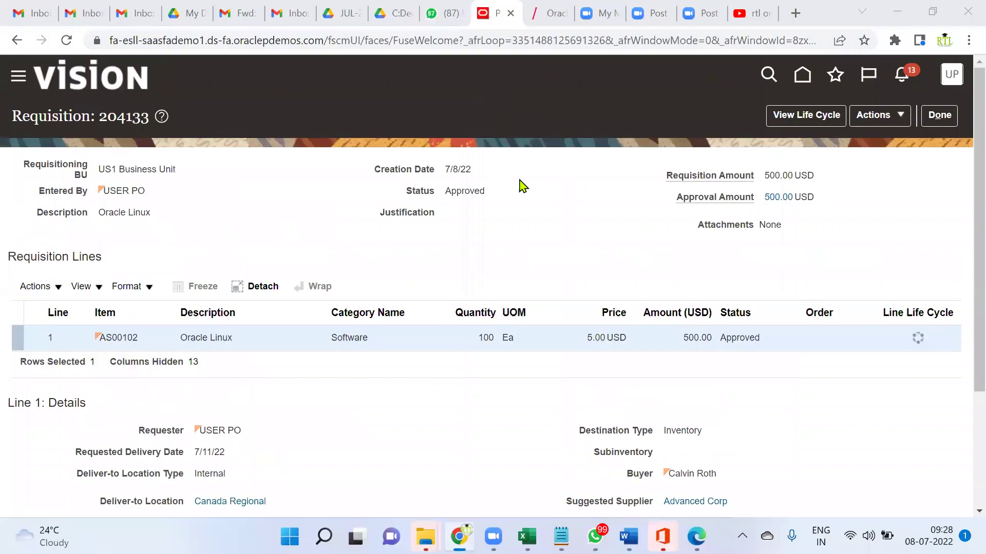
click(752, 13)
Scroll the 'rtl online training' YouTube results down to the RTL Online Trainings channel
scroll(584, 271, down, 2)
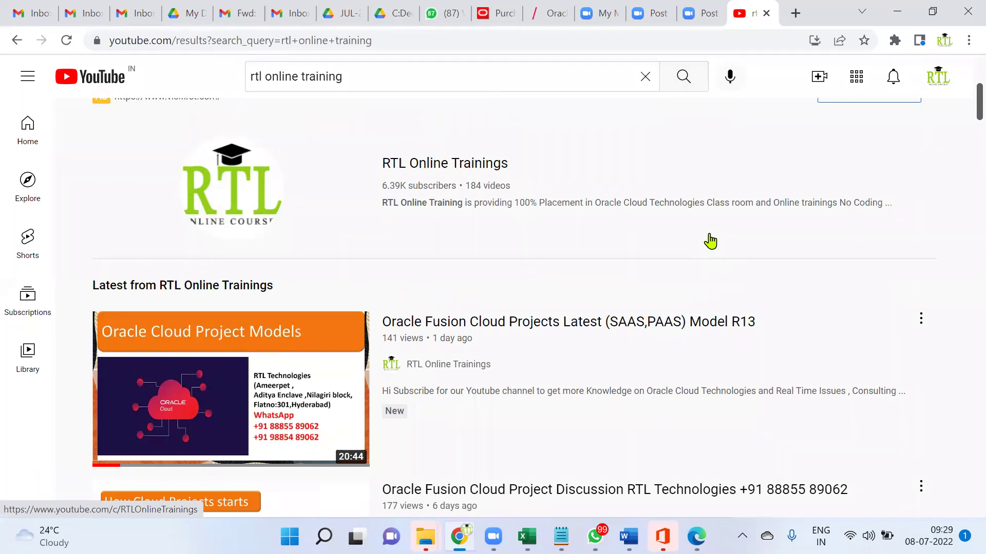
mouse_move(526, 536)
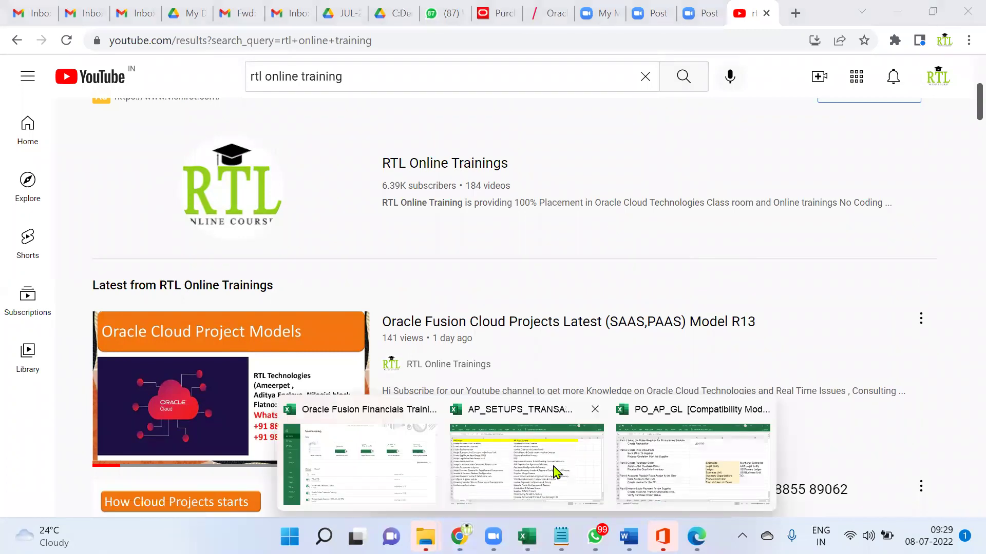
click(623, 481)
Review the RFQ (A5) and Quotation (A7) notes on Sheet1, then return to Sheet5
click(233, 494)
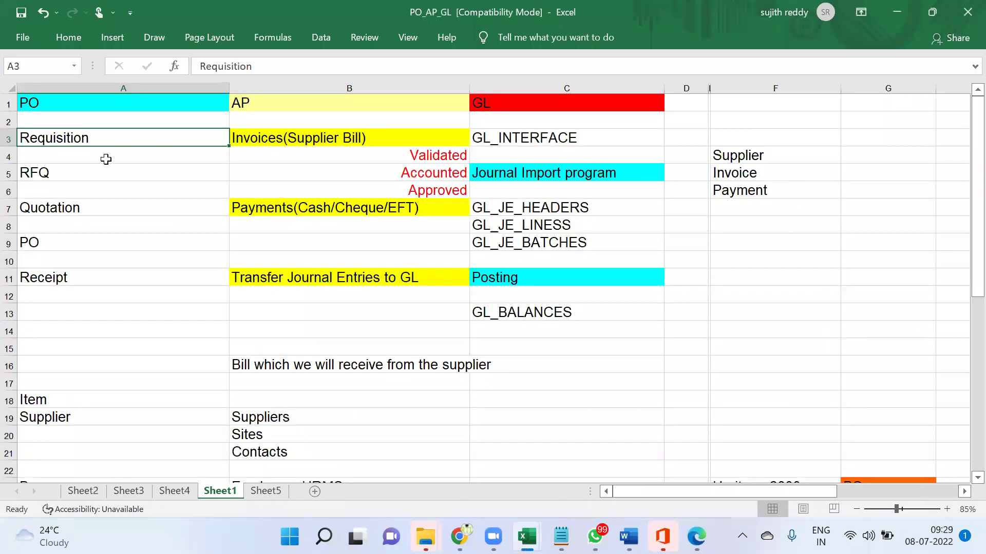
click(80, 171)
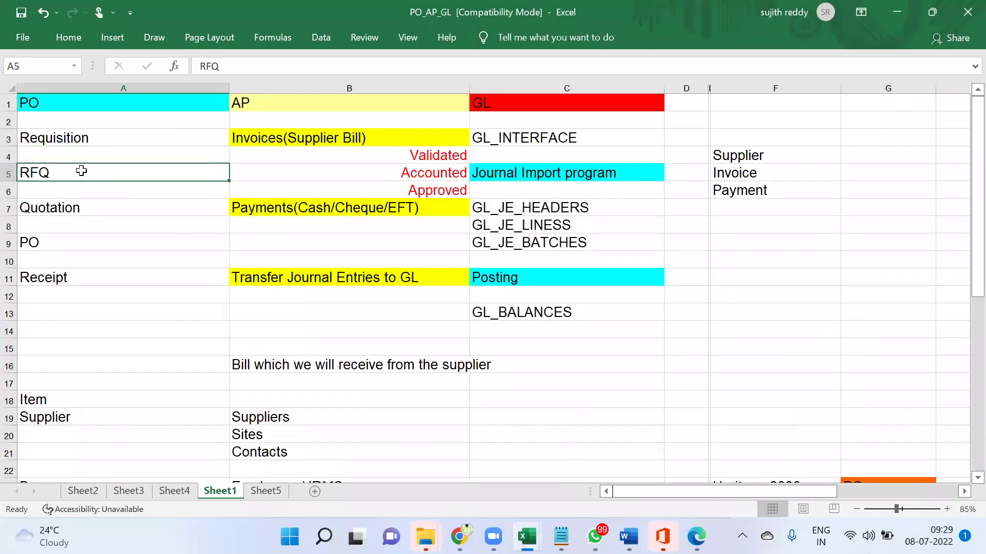
click(80, 204)
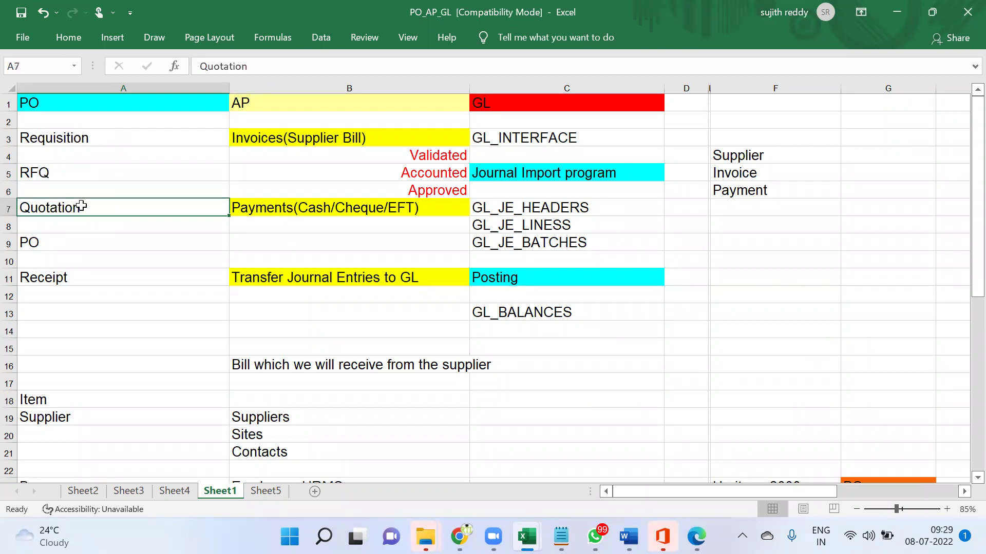
click(271, 494)
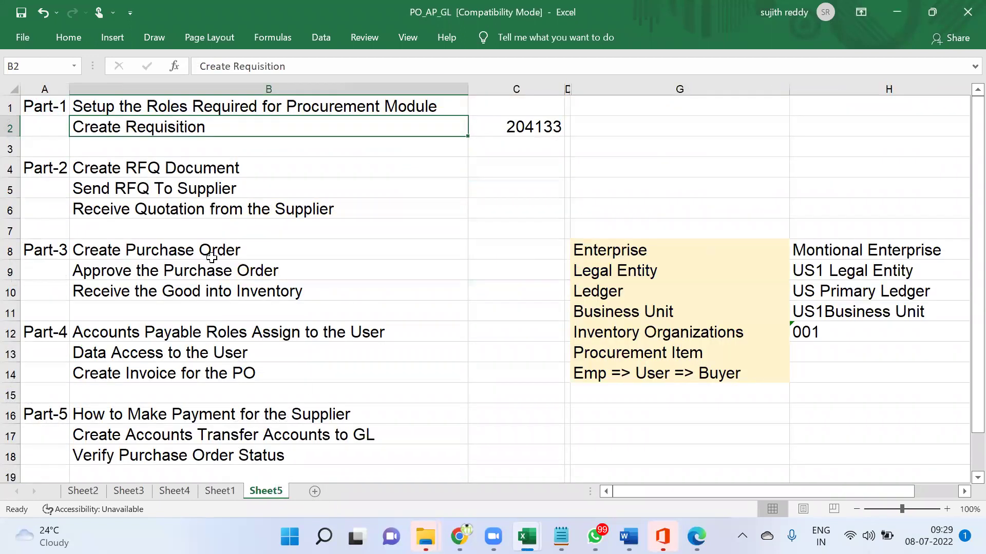
Step through Create RFQ Document, Send RFQ To Supplier and Receive Quotation in B4–B6
click(140, 170)
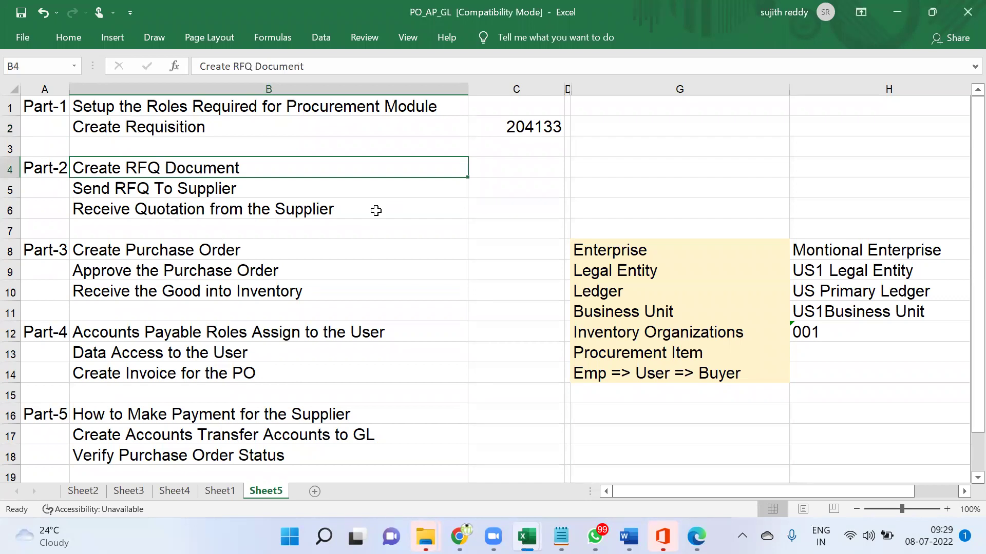
key(Down)
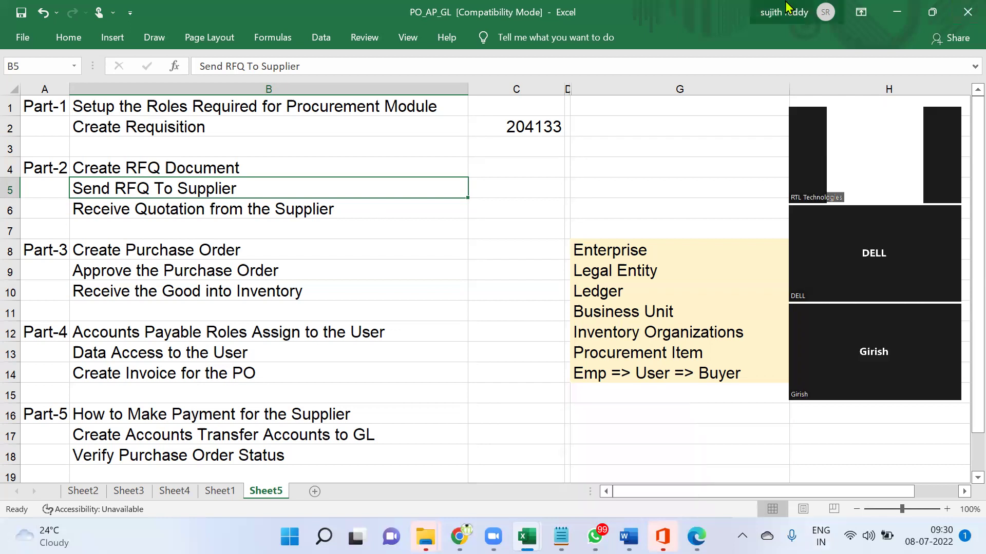
click(148, 223)
click(205, 209)
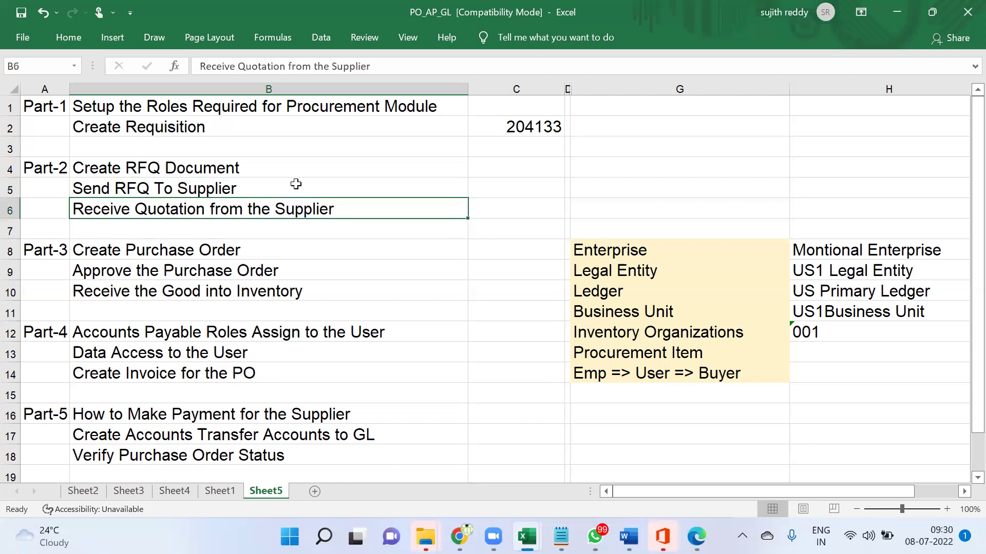
click(288, 188)
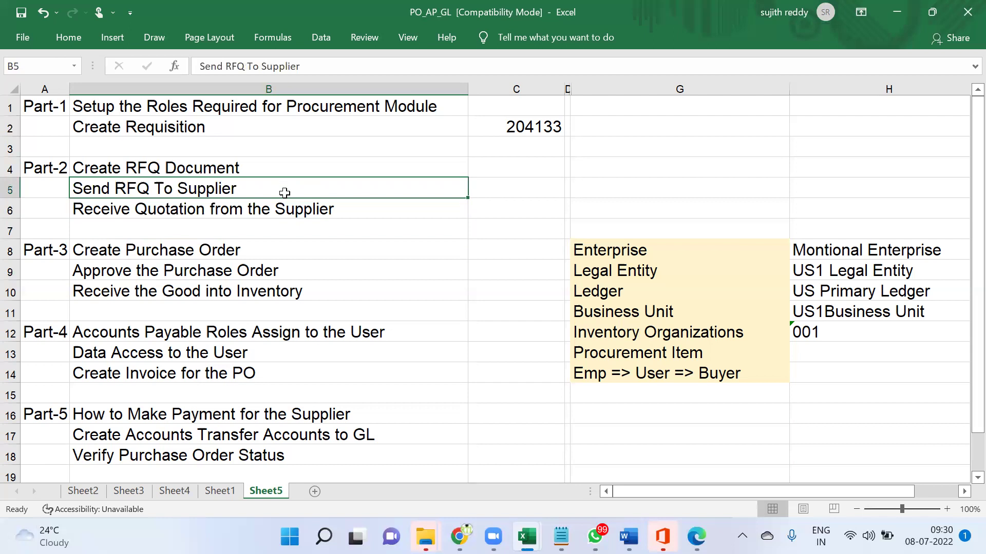
click(279, 209)
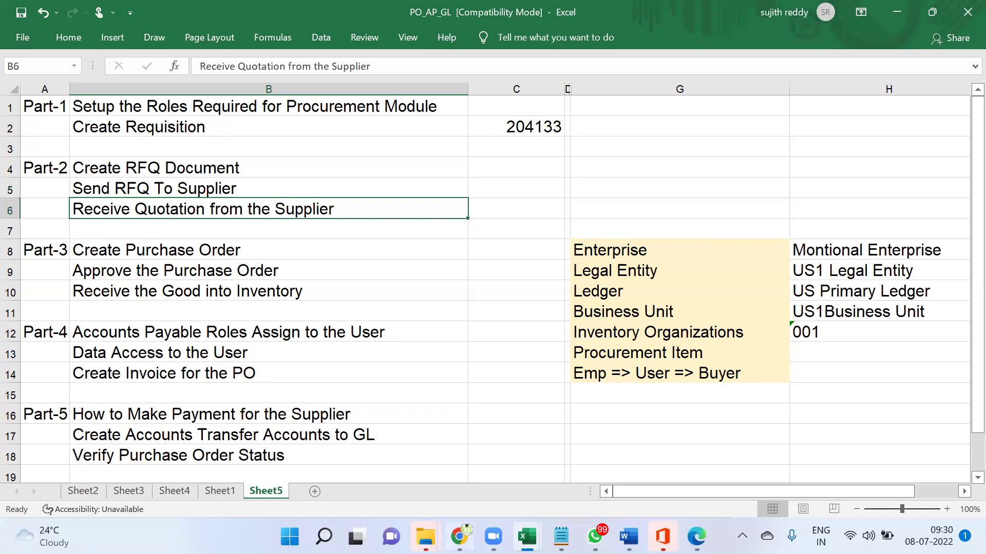
click(459, 536)
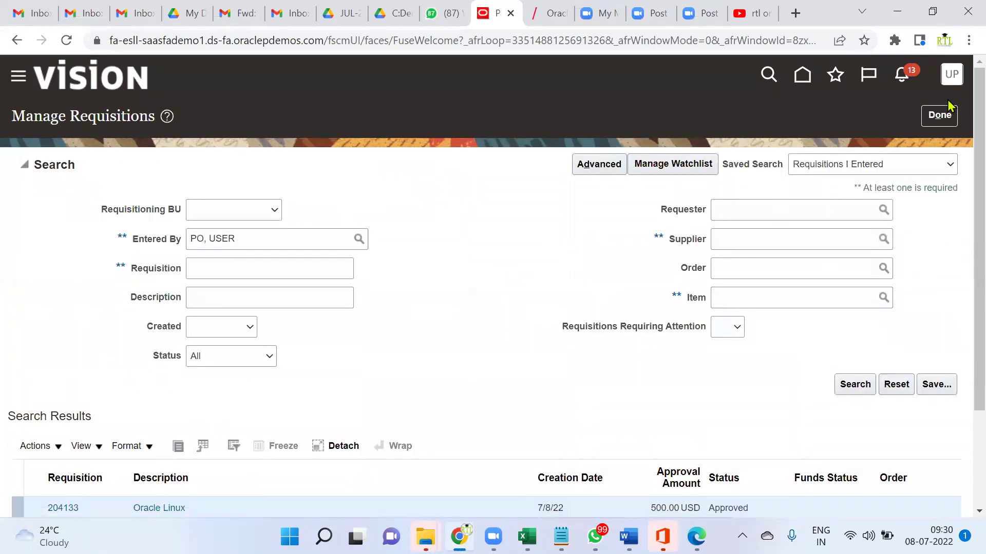
Expand Procurement in the Navigator, then close it back to Manage Requisitions
click(18, 77)
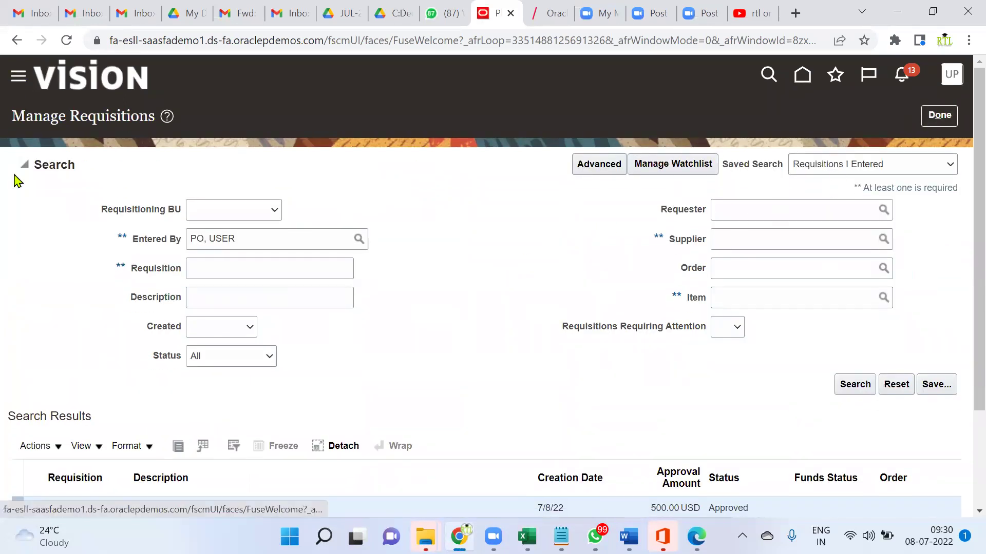
click(68, 174)
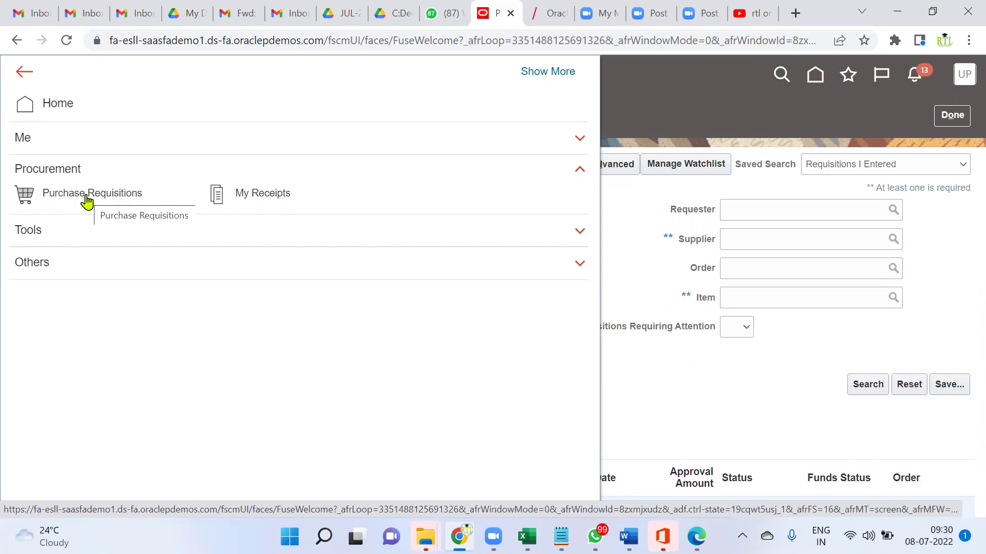
click(86, 194)
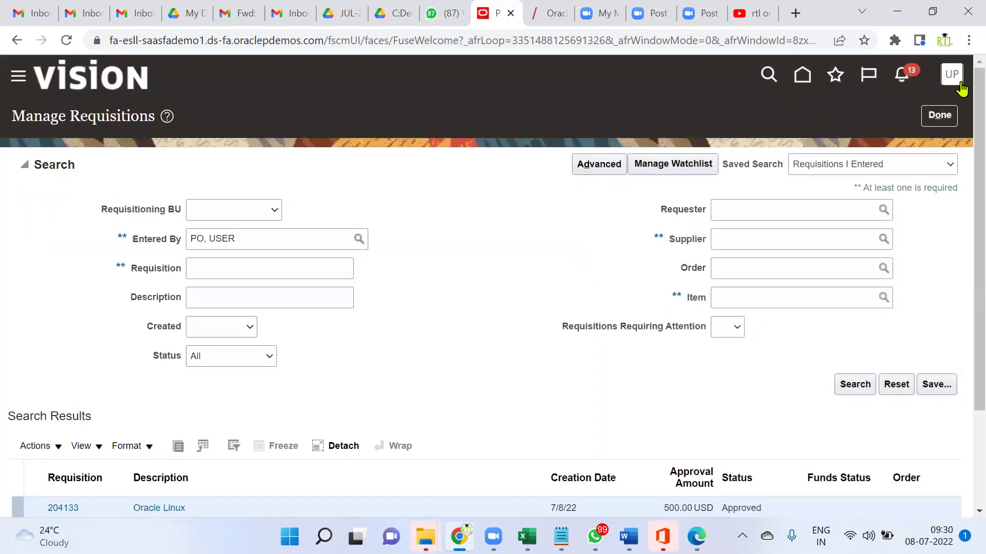
Sign out of the current user and switch the browser to full screen
click(952, 74)
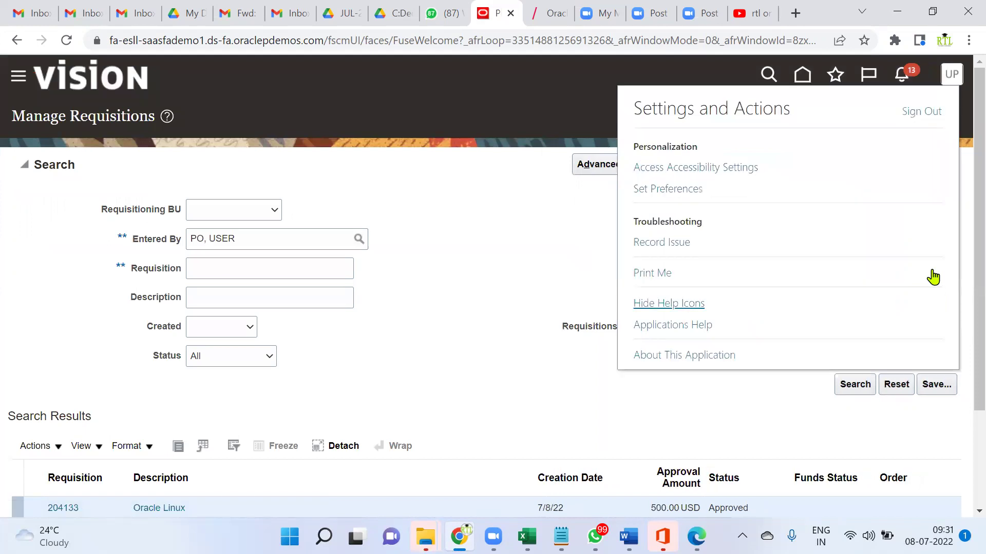
click(935, 113)
click(969, 40)
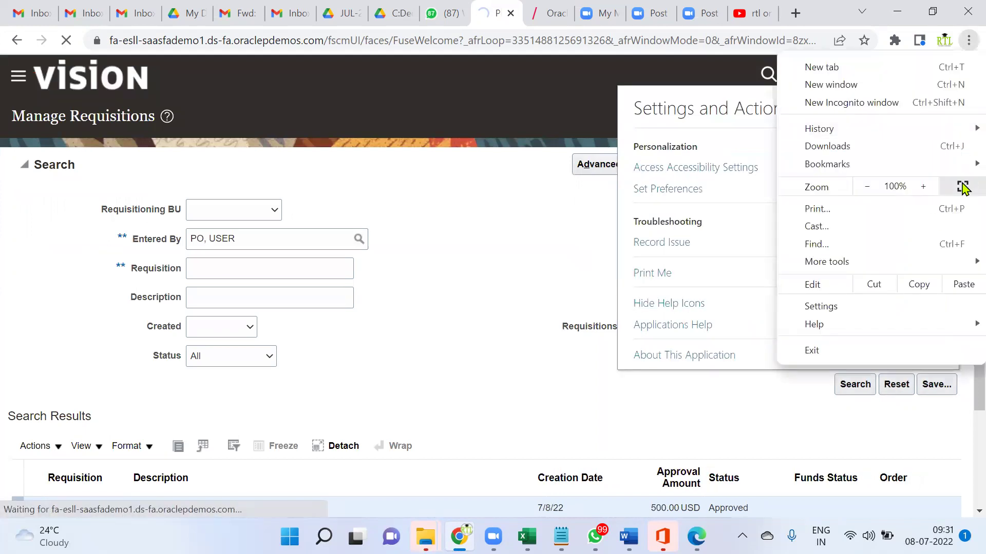
click(963, 187)
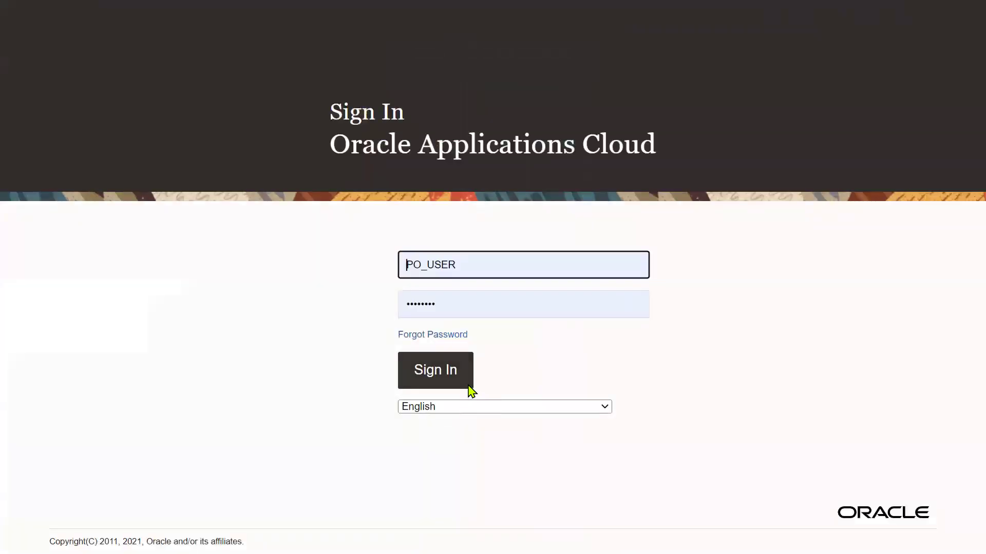
key(alt+Tab)
key(alt+Tab)
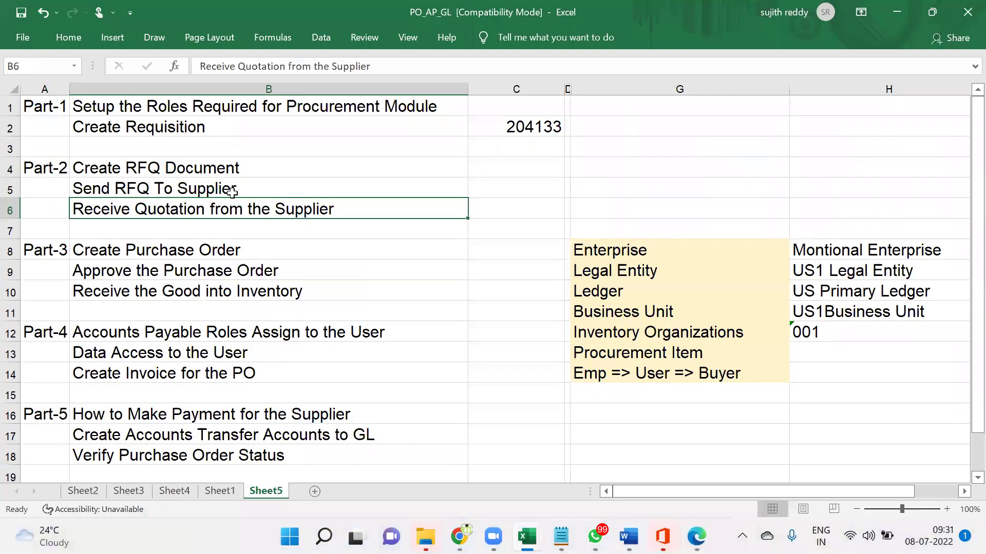
Select the three Part-2 RFQ steps in B4:B6 on Sheet5
drag(201, 164, 202, 199)
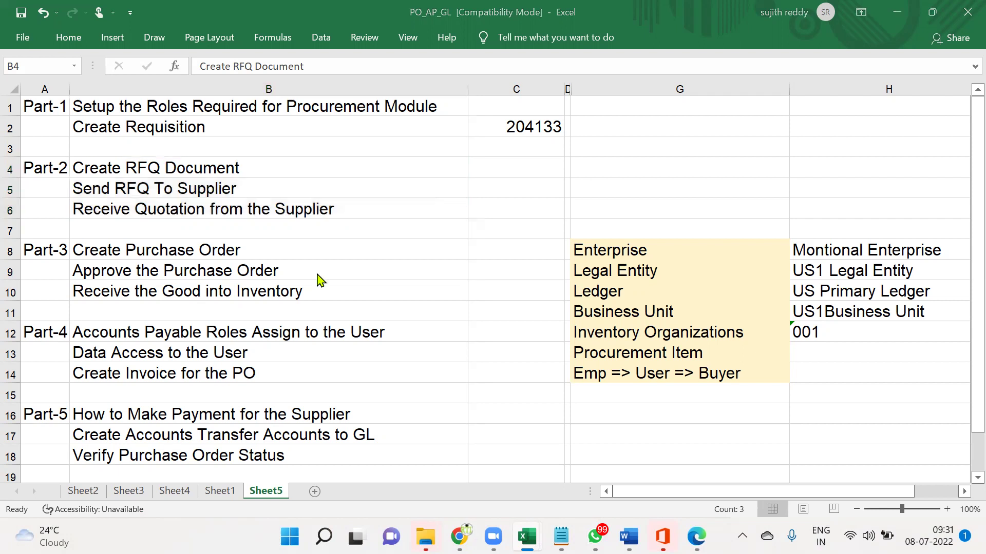
key(alt+Tab)
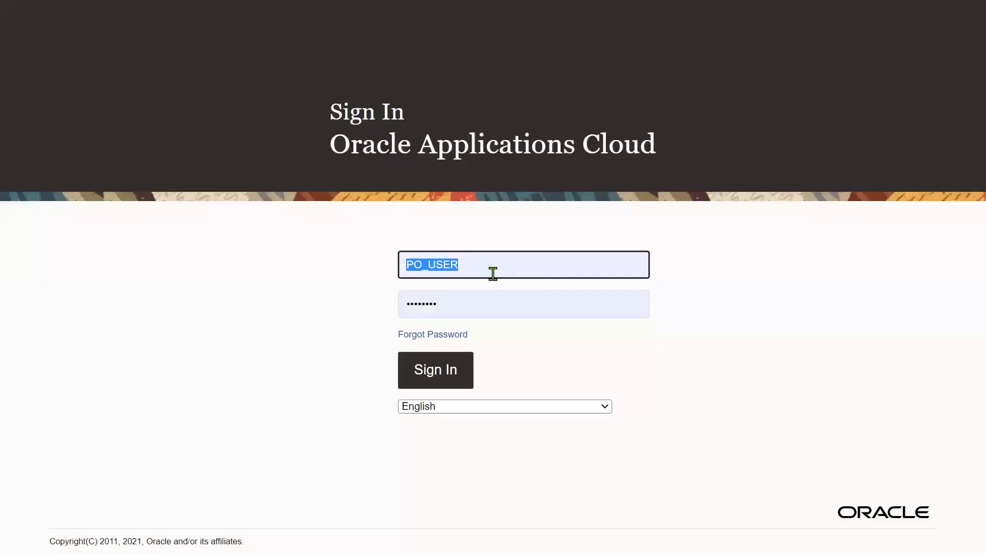
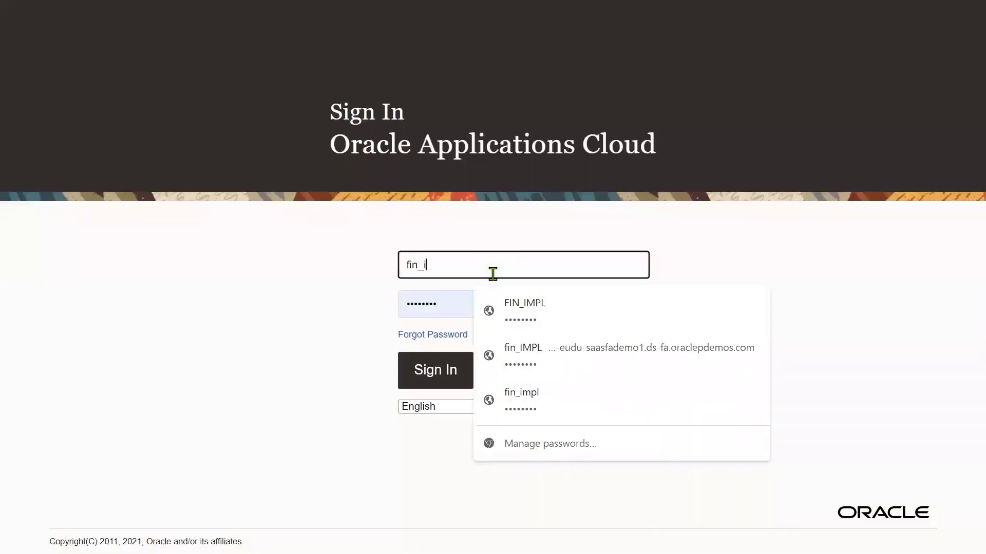
Replace the username and sign in with the saved finance administrator login
key(Tab)
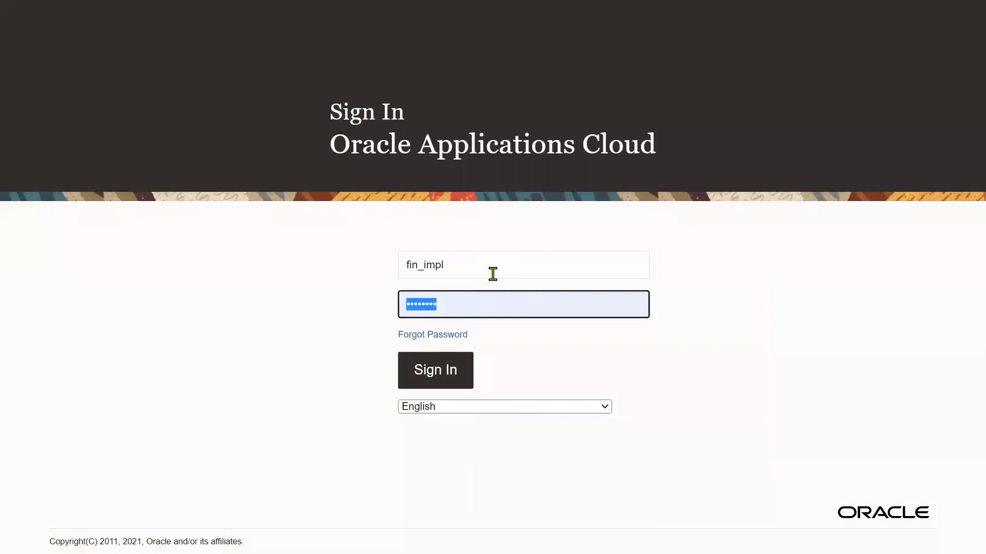
key(shift+Tab)
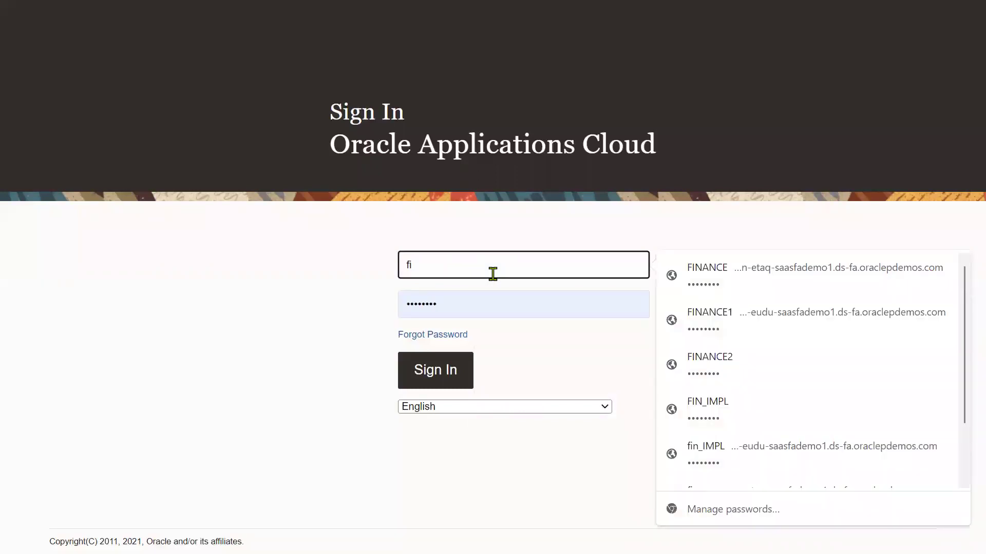
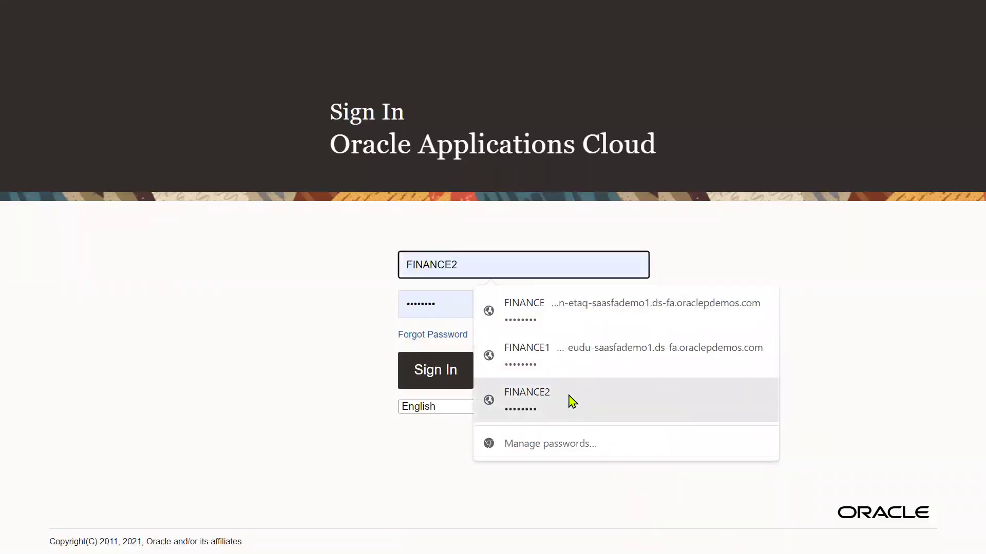
click(572, 401)
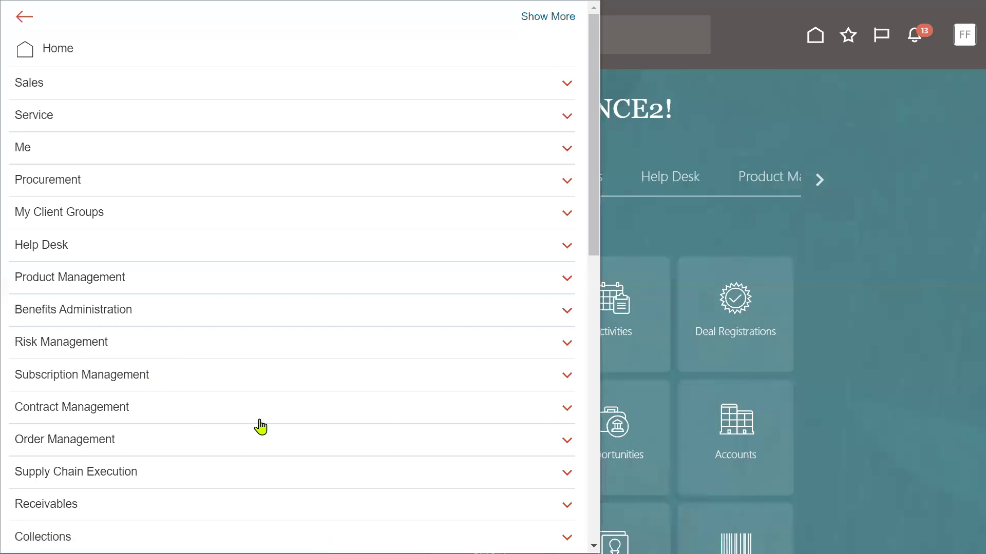
Expand Tools in the Navigator and open the Security Console
scroll(260, 426, down, 9)
scroll(88, 464, down, 4)
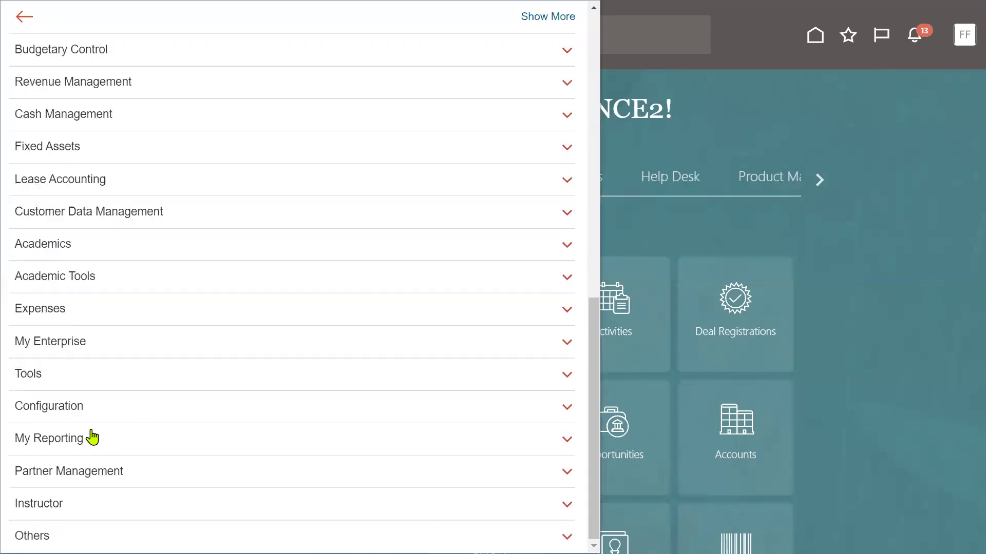
click(97, 377)
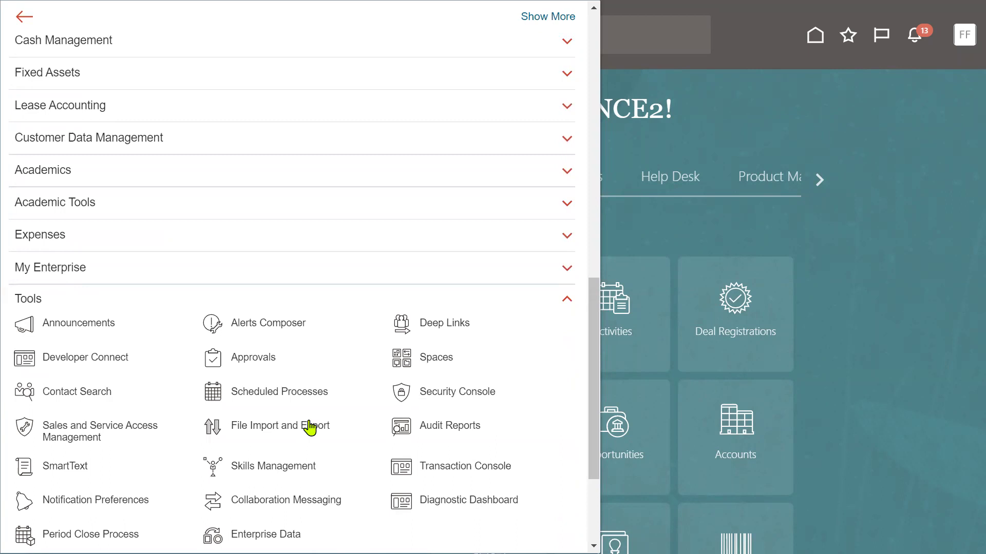
click(428, 399)
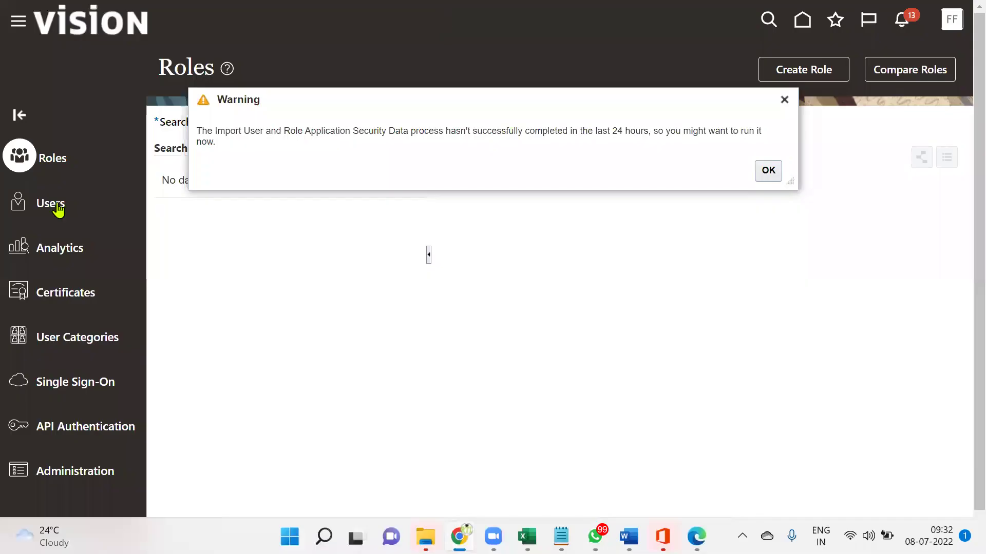
Search Users for PO_USER and open the matching account's details
click(58, 209)
click(535, 122)
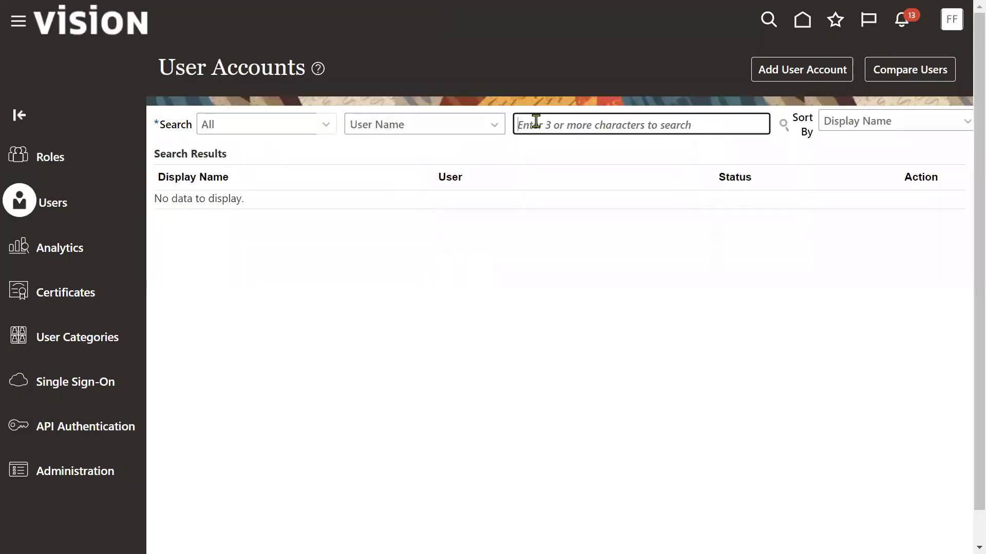
text(PO)
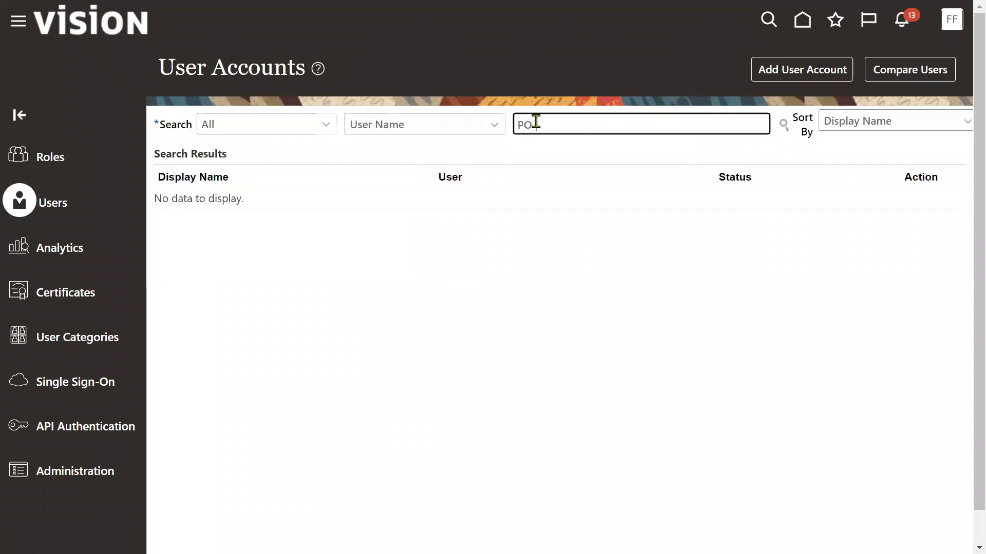
text(_USER)
key(Return)
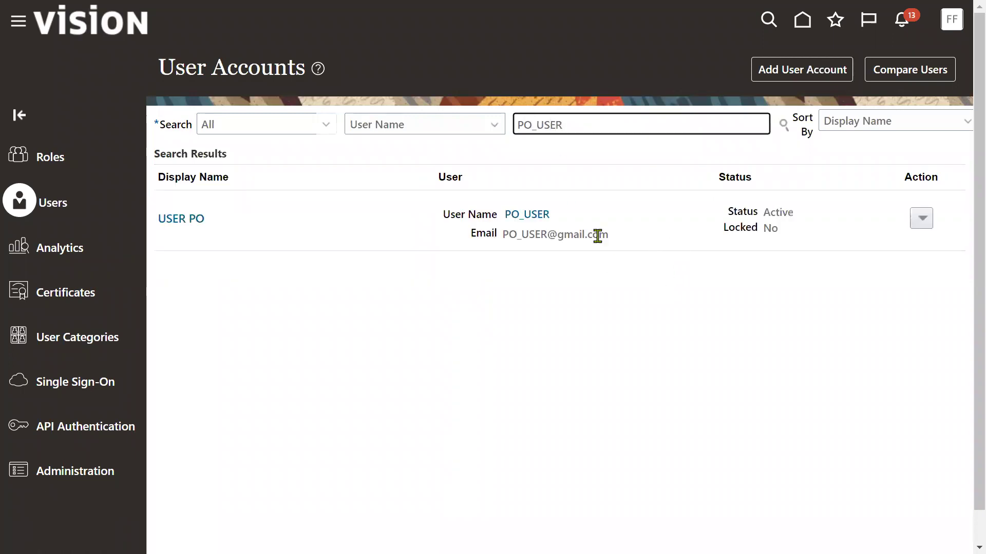
click(529, 217)
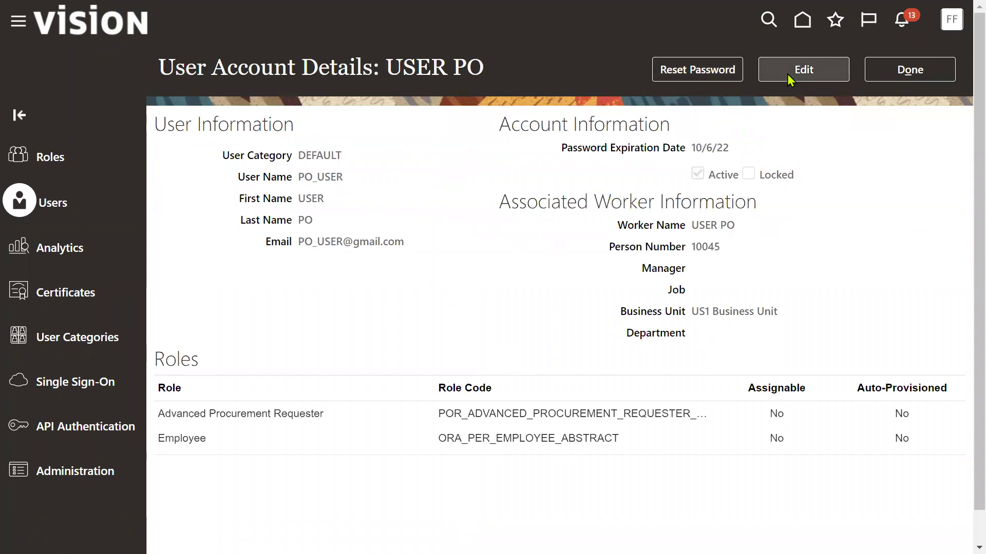
Edit the account and add the Category Manager role membership
click(803, 70)
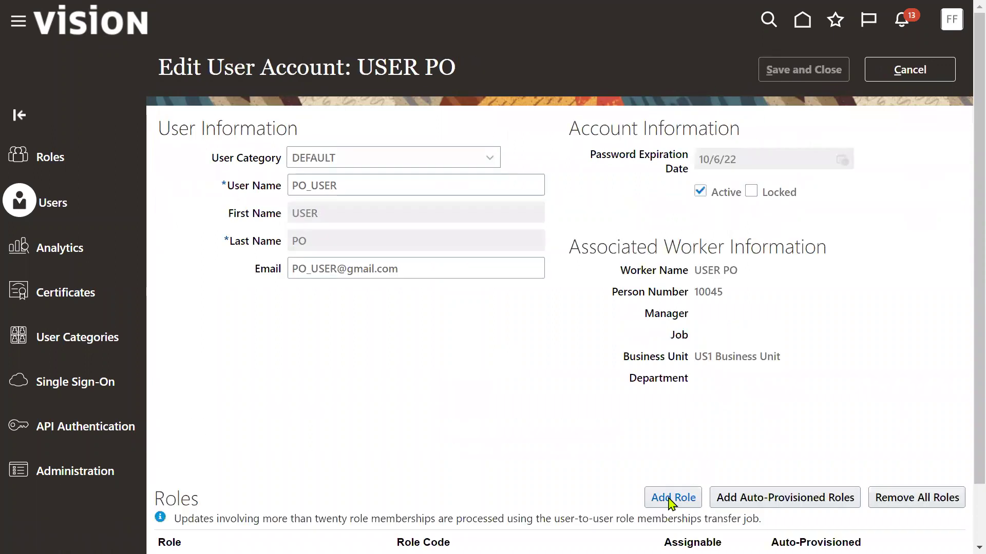
click(668, 497)
click(416, 122)
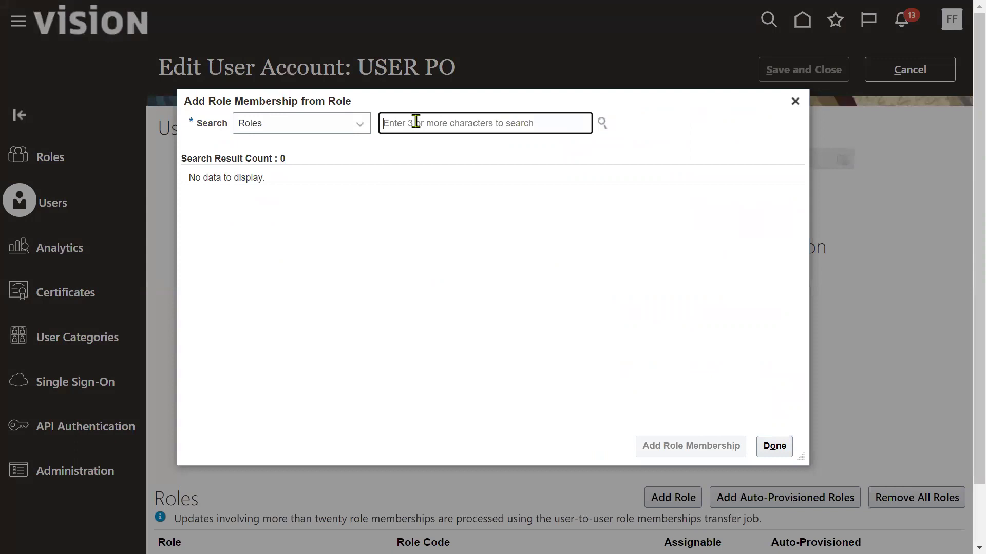
text(Catego)
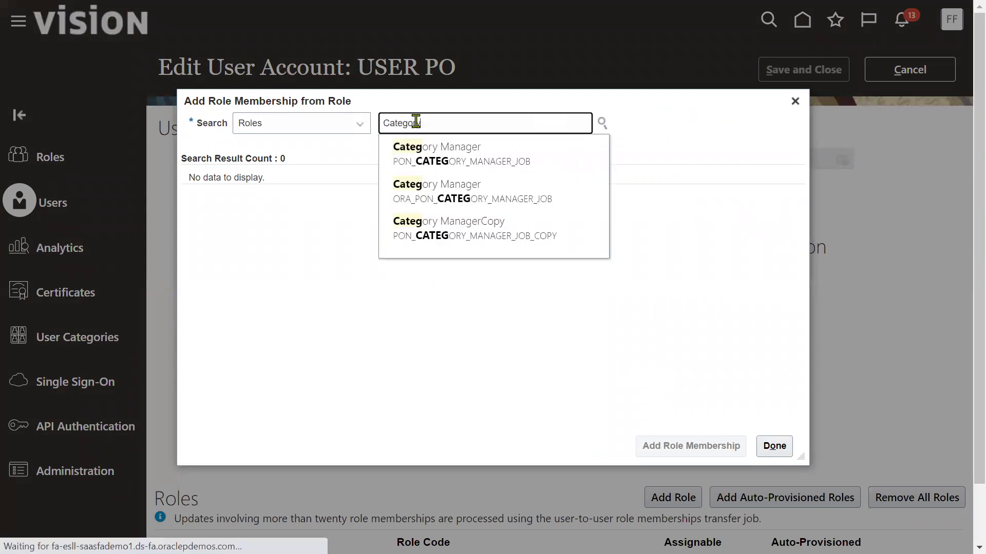
text(ry)
click(426, 149)
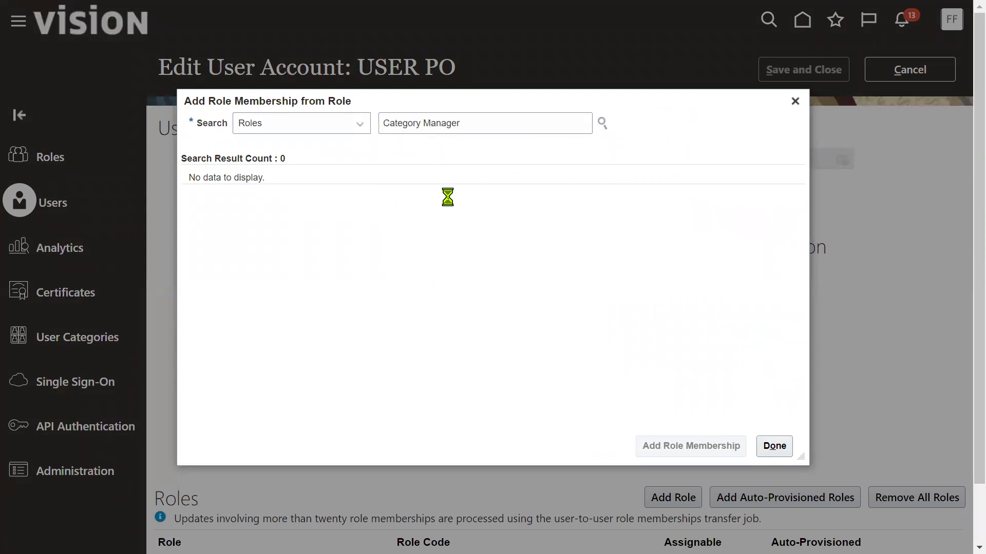
click(662, 447)
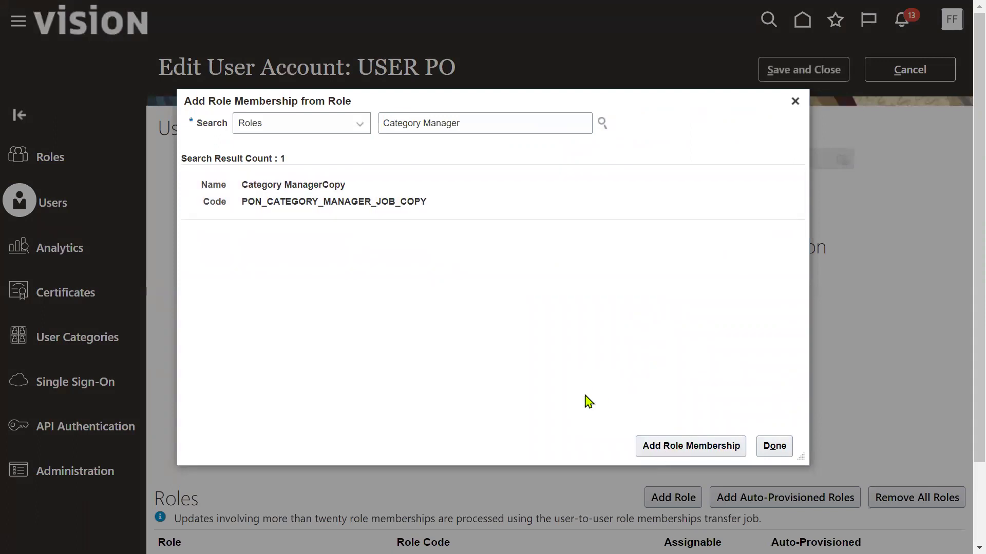
click(774, 447)
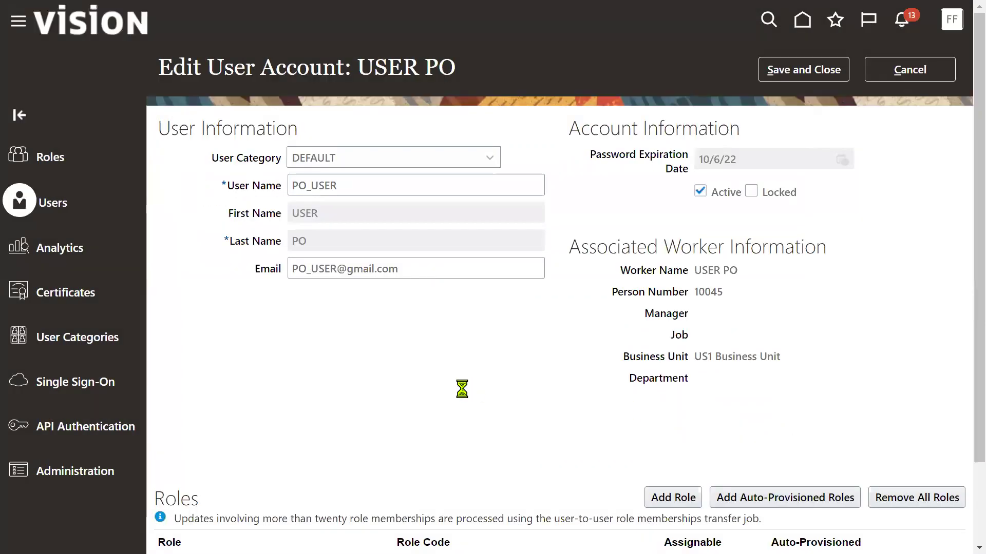
Save and close the account, returning to the User Accounts list
scroll(452, 410, down, 2)
scroll(840, 172, up, 2)
click(822, 74)
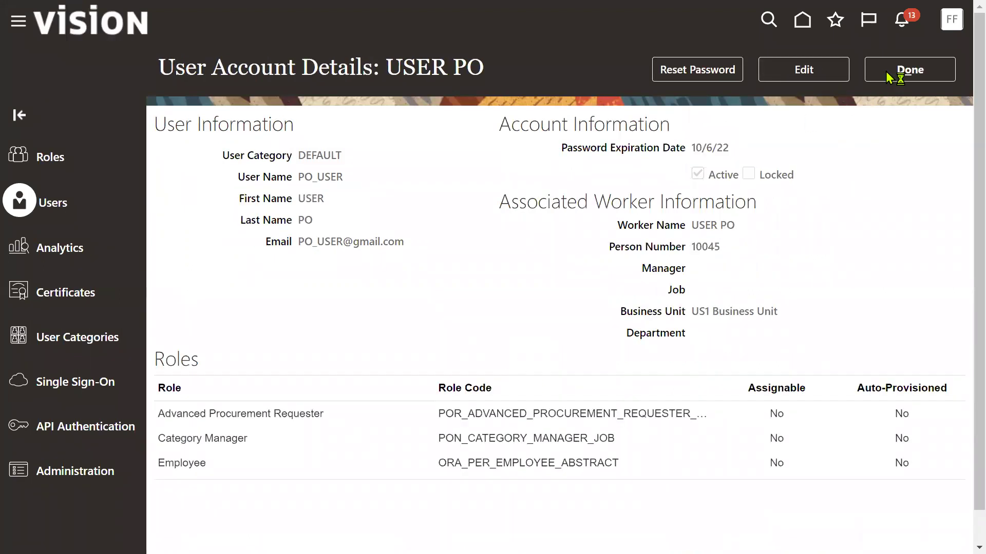
click(900, 70)
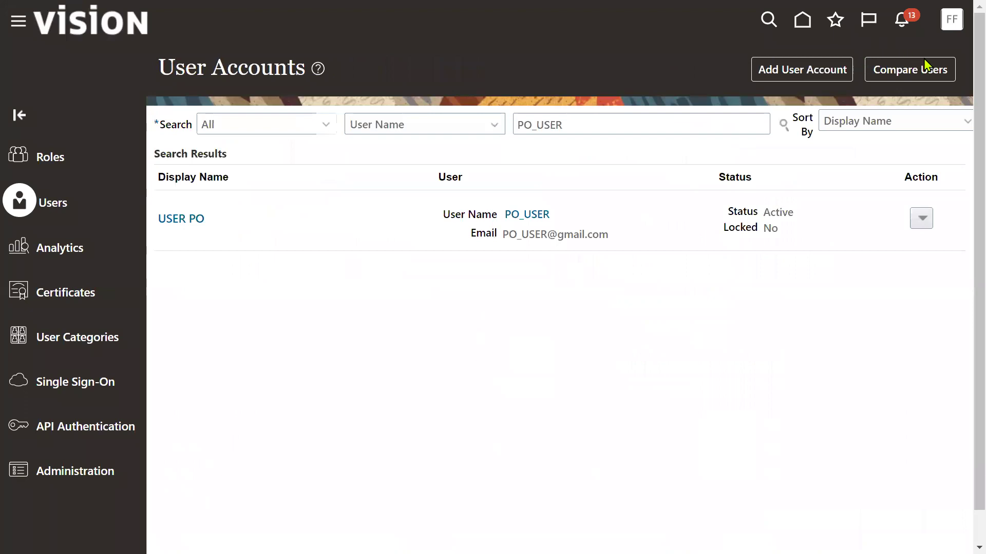
click(950, 64)
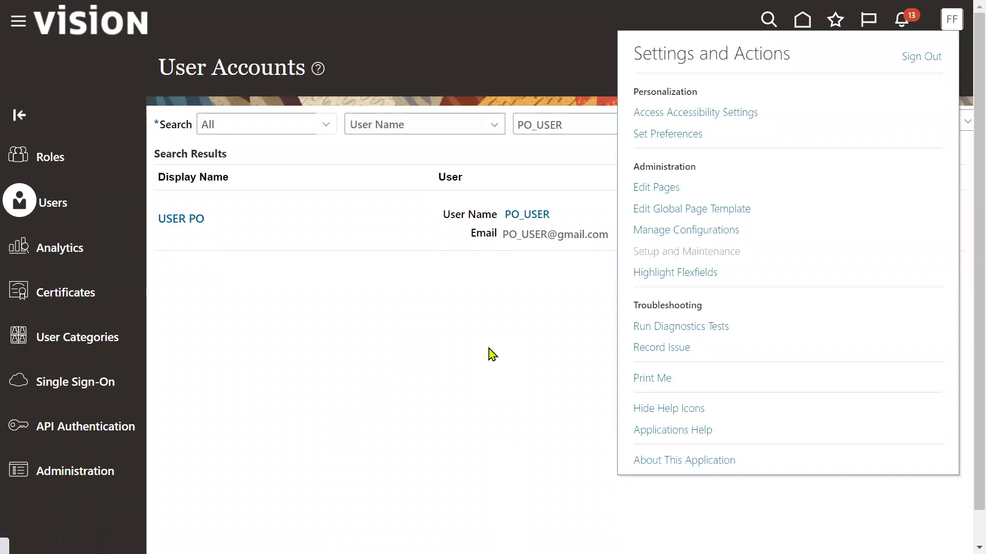
Switch the setup offering to Financials and open the Manage Data Access for Users task
click(264, 59)
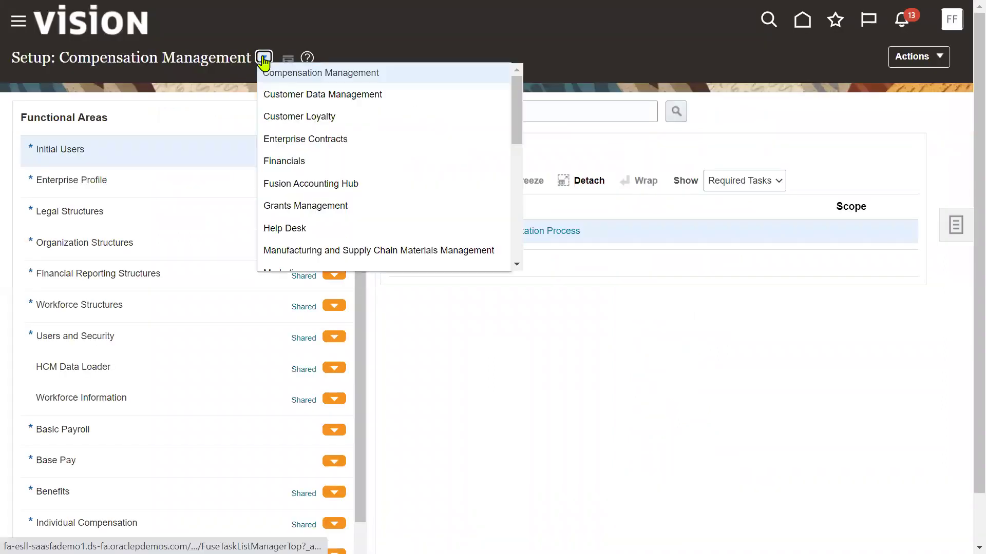
click(307, 161)
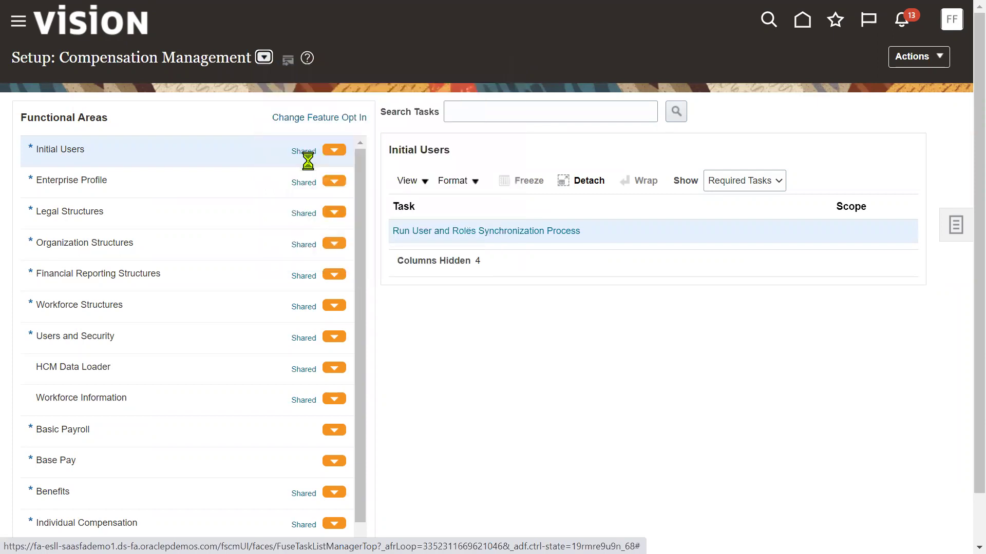
click(539, 112)
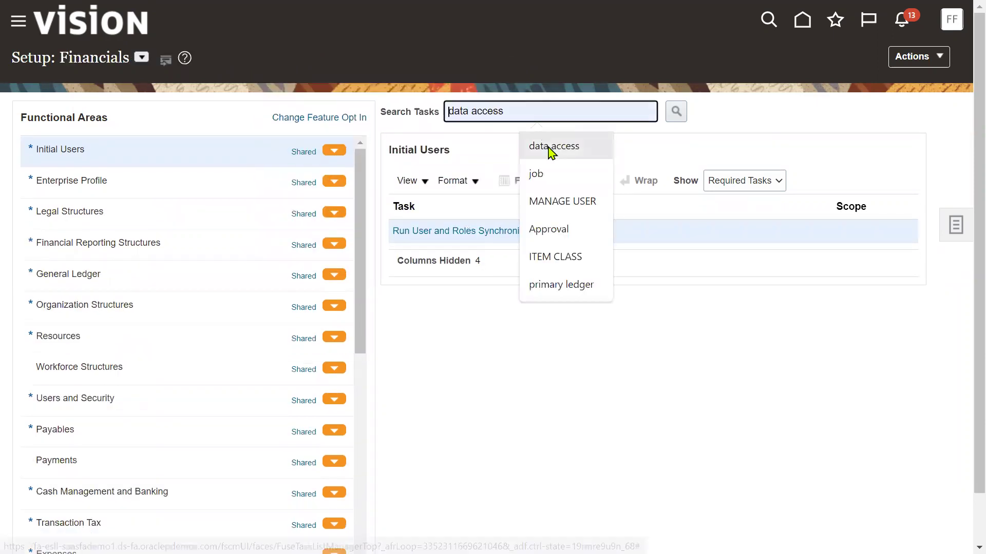
click(552, 145)
click(677, 112)
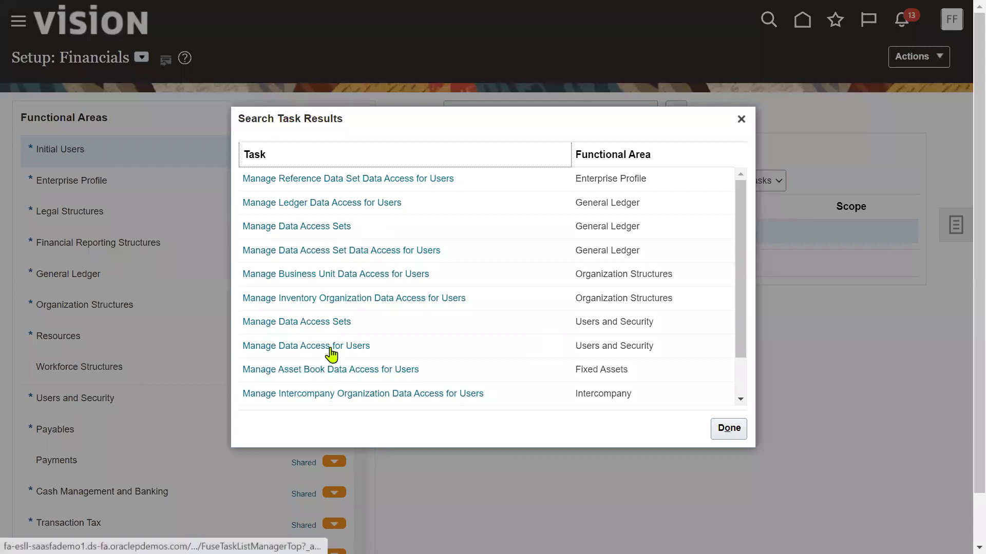
click(329, 345)
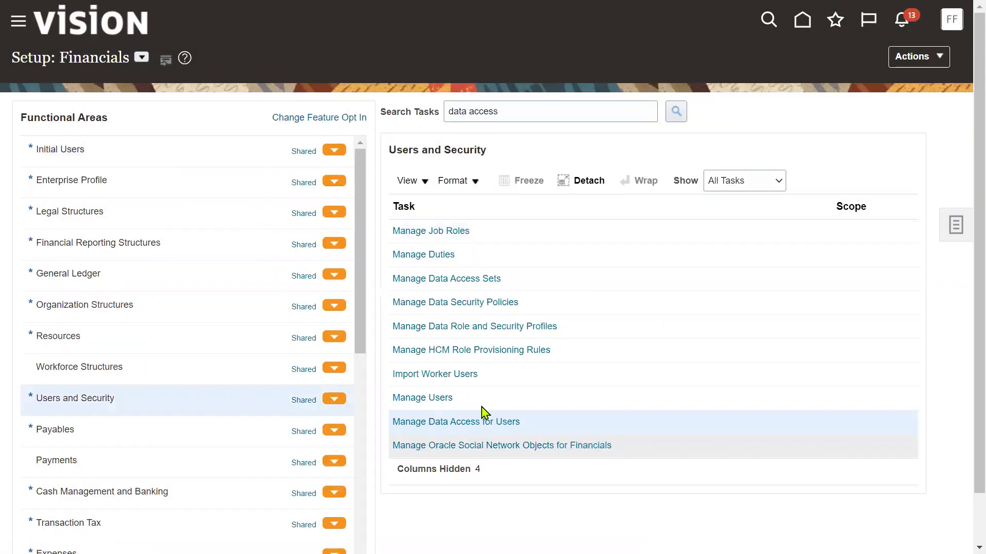
click(495, 425)
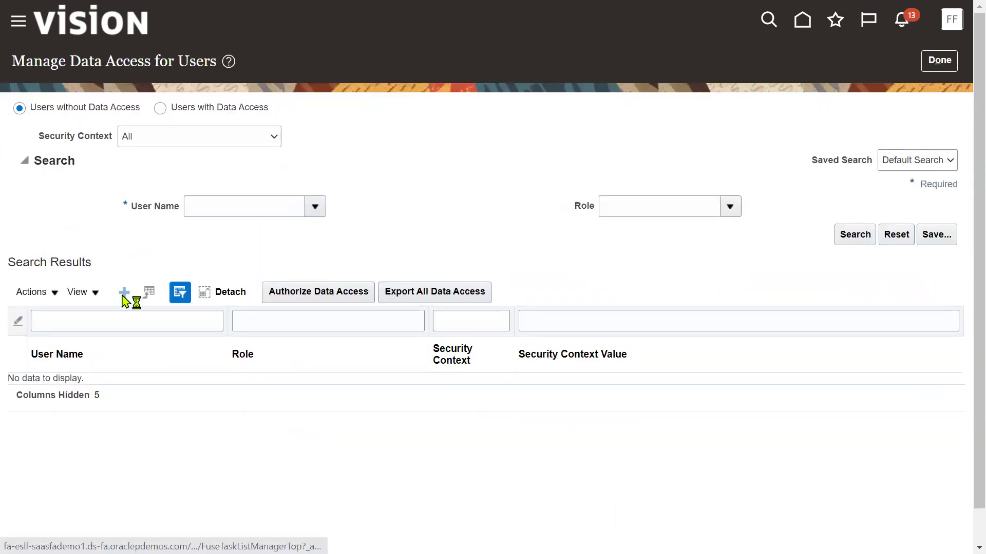
Add a new data access entry for PO_USER with the Category Manager role
click(126, 293)
click(233, 295)
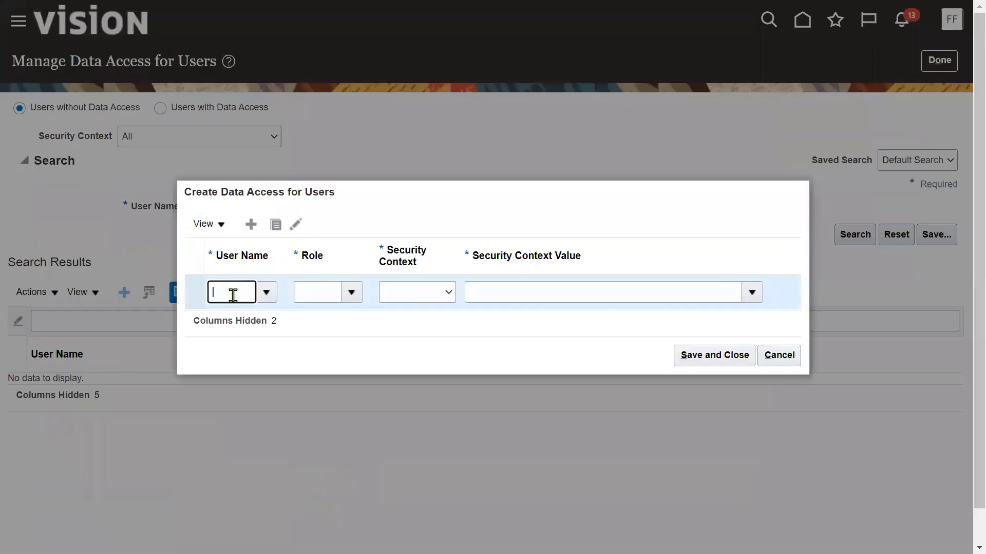
text(PO_USER)
key(Tab)
click(354, 293)
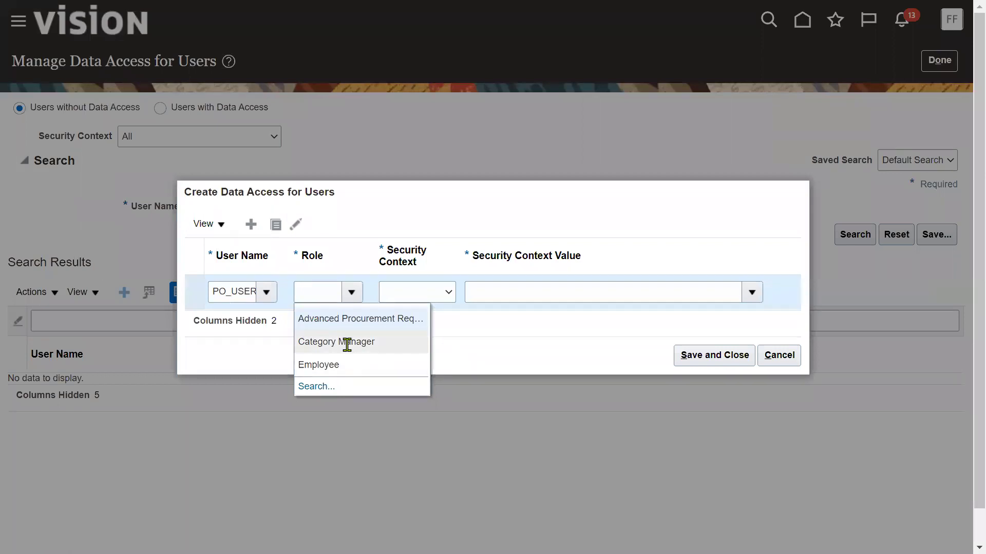
click(348, 341)
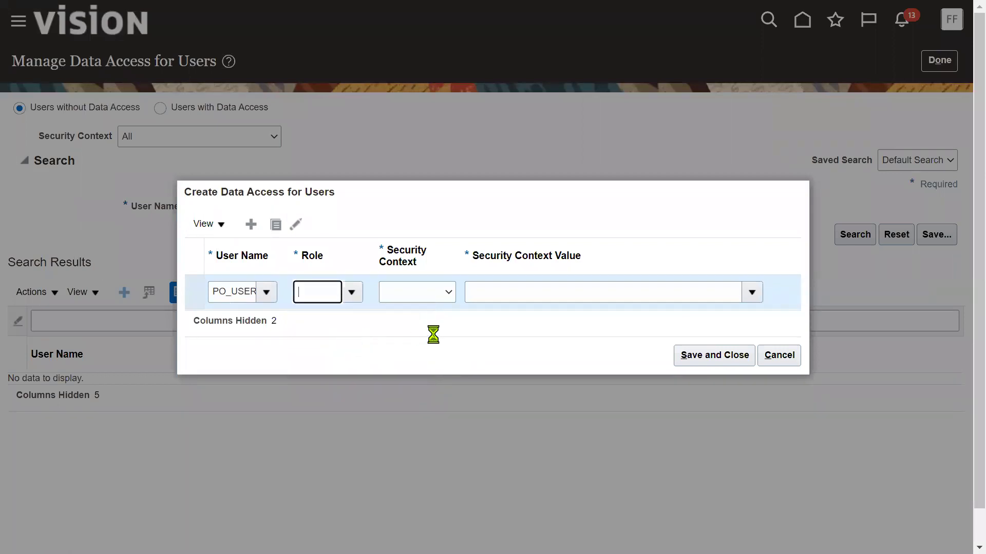
Set Business unit security context to US1 Business Unit, save, and return to Setup: Financials
click(441, 300)
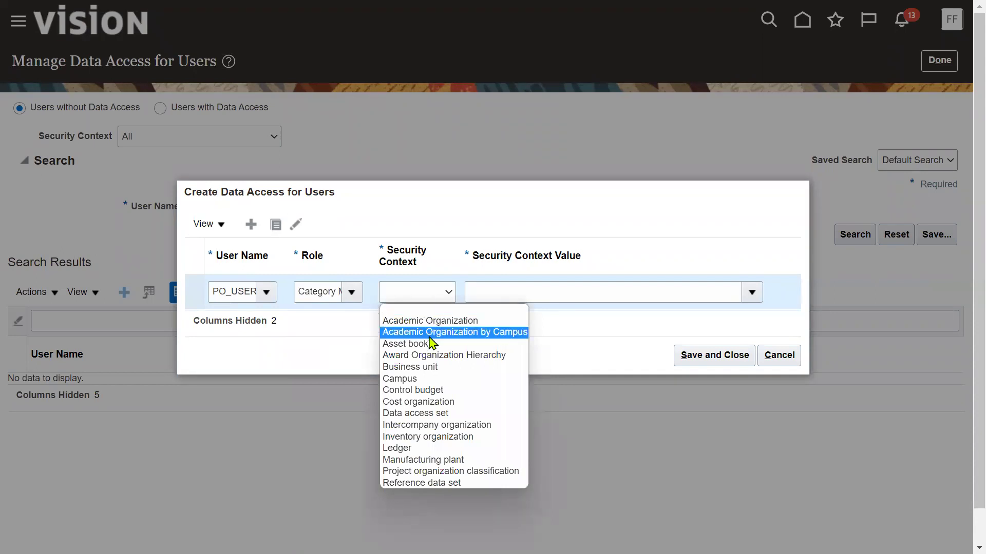
click(430, 368)
click(541, 293)
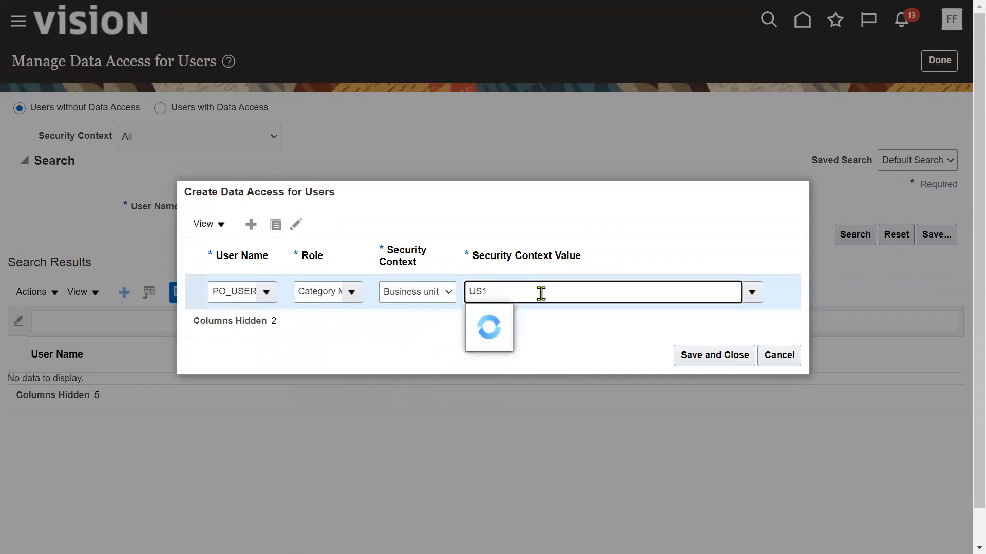
click(528, 319)
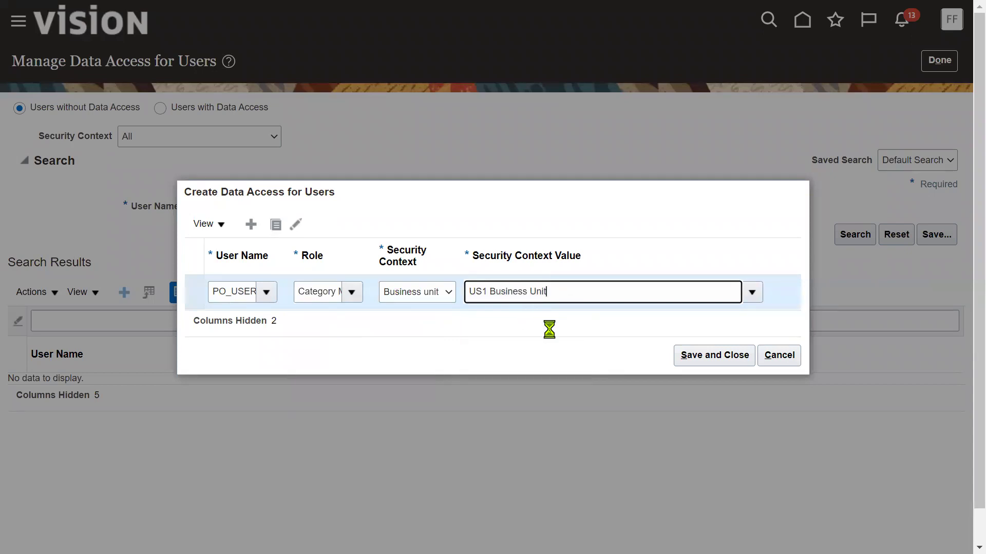
click(714, 358)
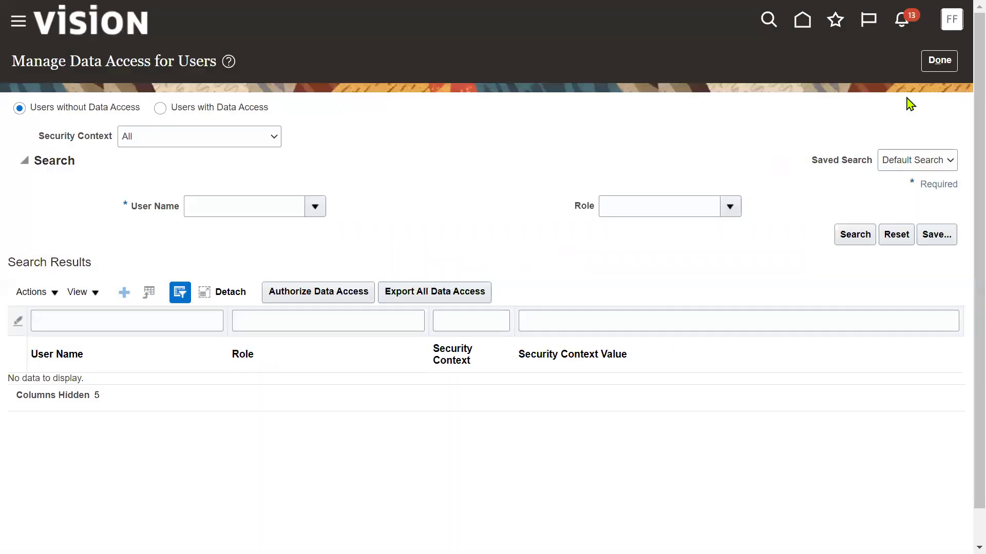
click(932, 61)
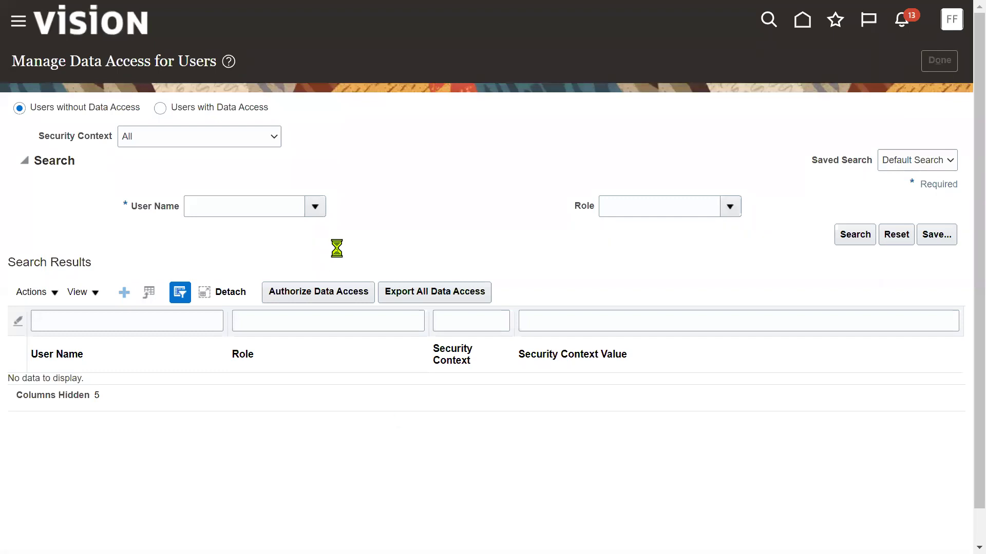
click(99, 156)
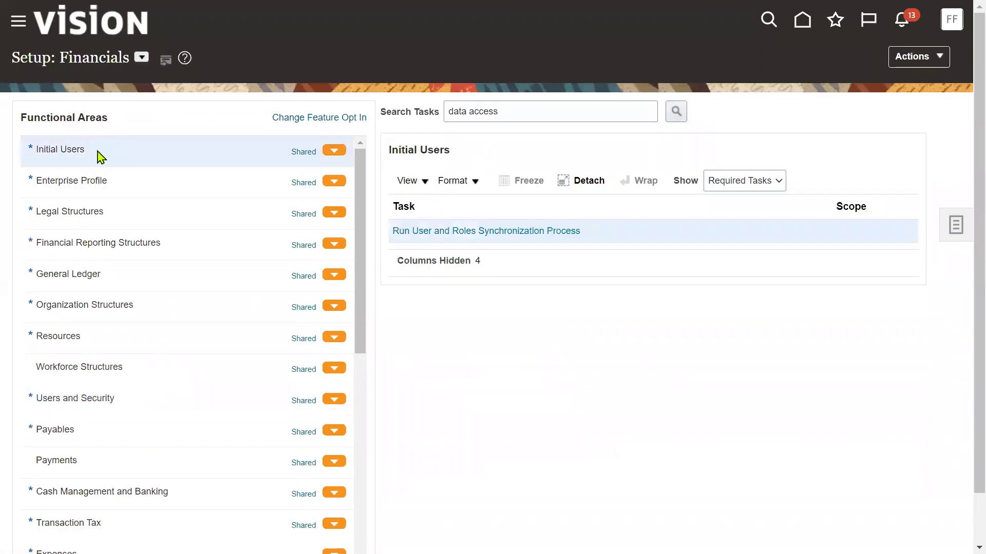
Launch the Run User and Roles Synchronization Process task under Initial Users
click(493, 231)
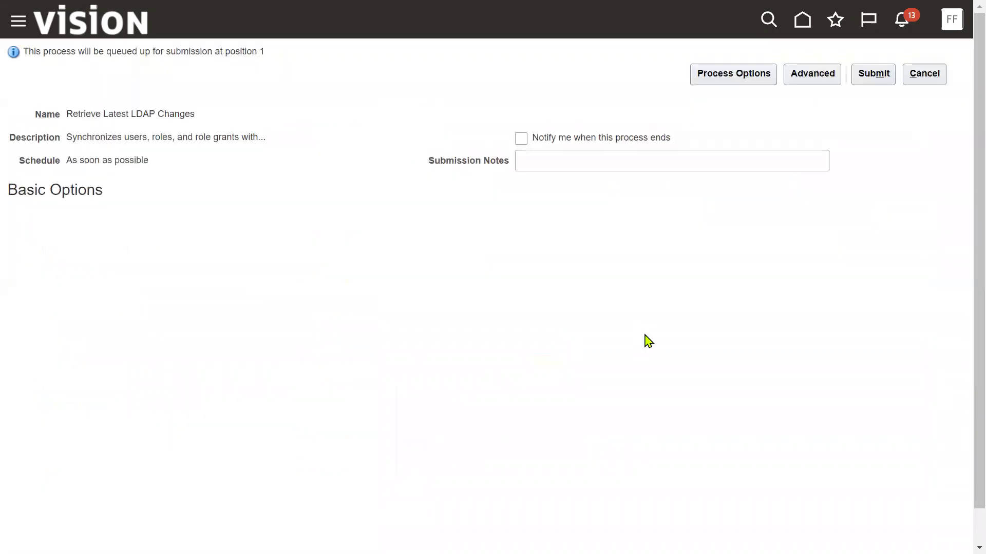
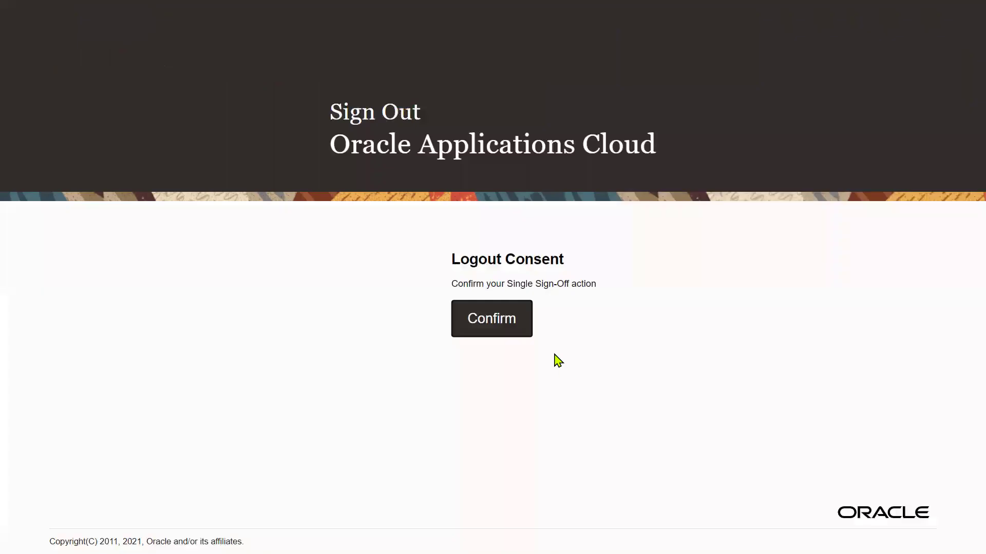
Confirm the sign-out and sign back in with the saved purchasing-user login from Chrome
click(500, 332)
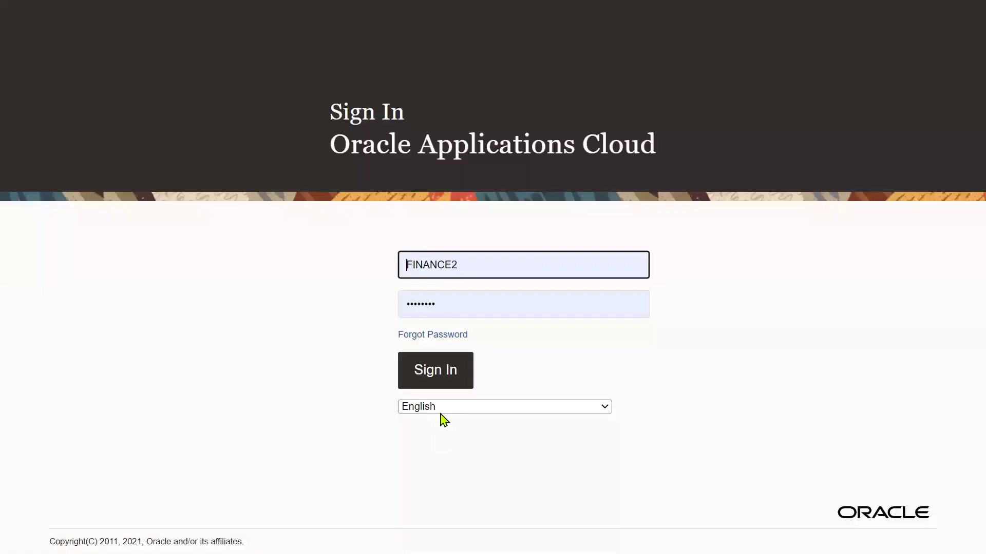
double_click(476, 267)
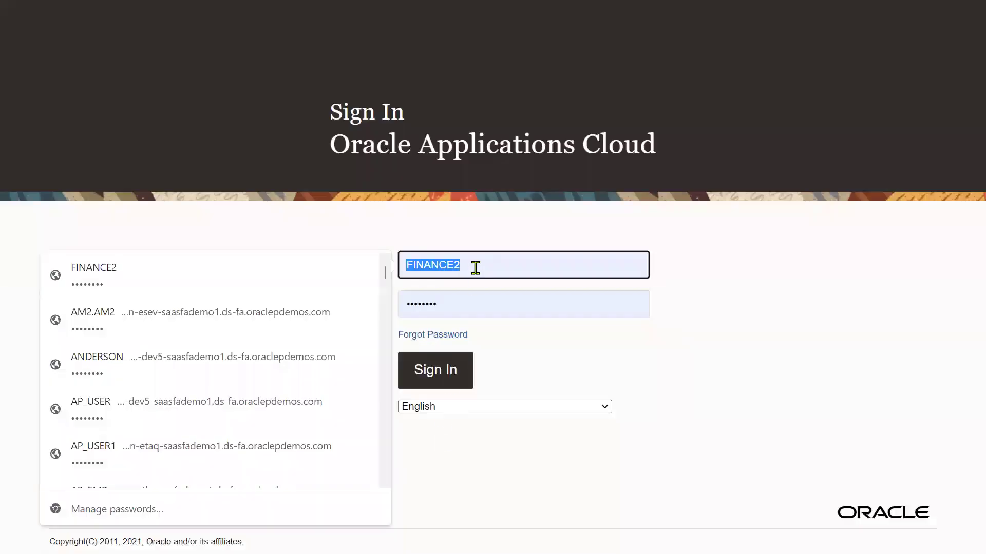
text(PO_USER)
click(502, 315)
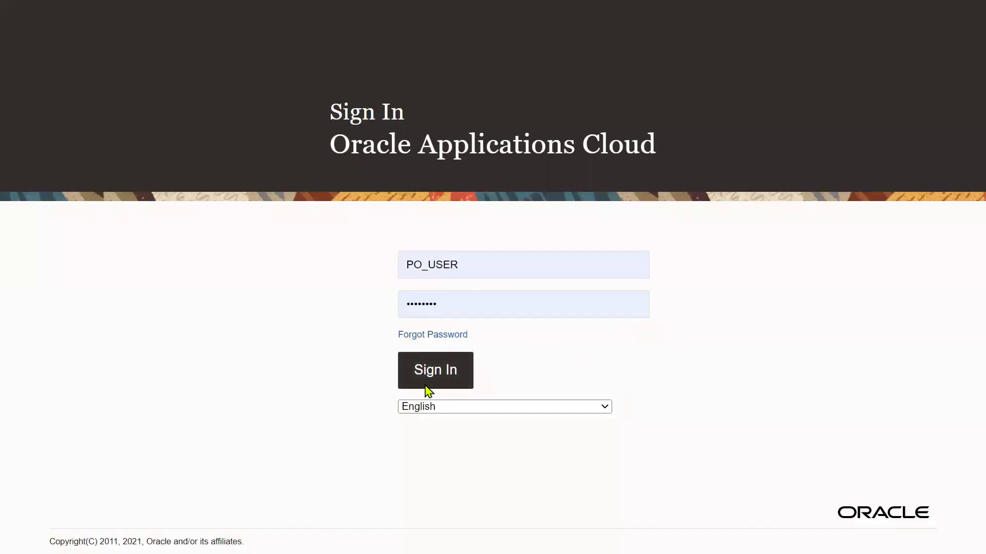
click(438, 377)
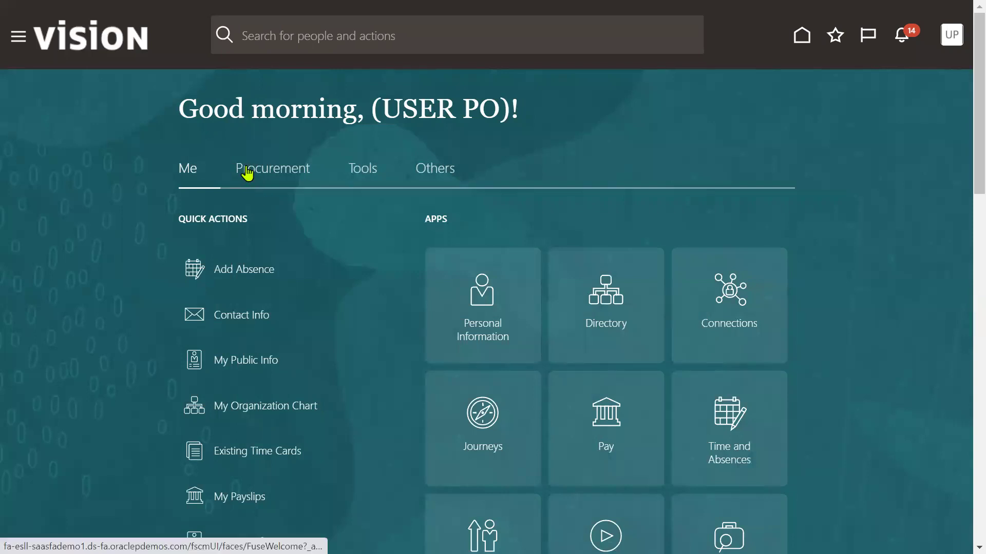
click(247, 174)
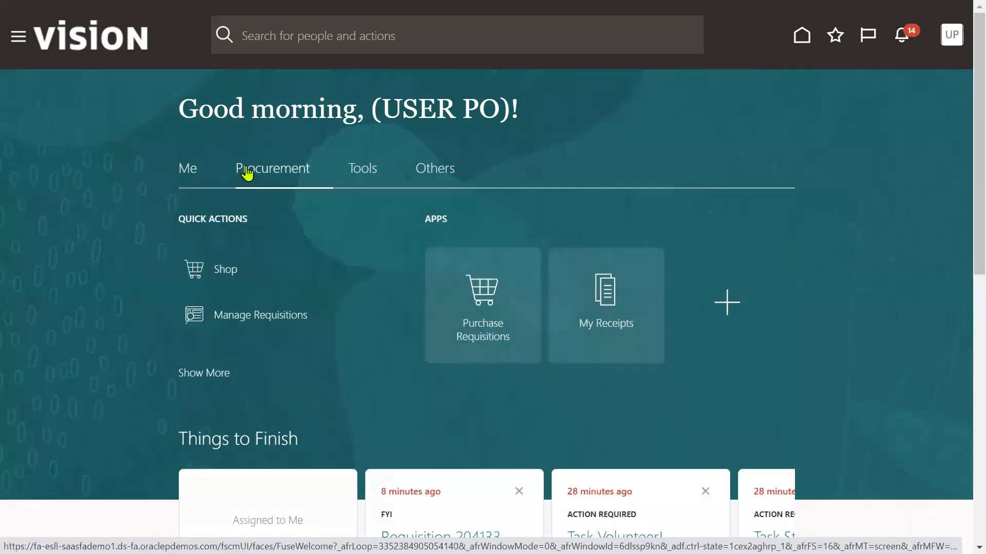
Check which work areas the navigator's Procurement section offers
click(19, 40)
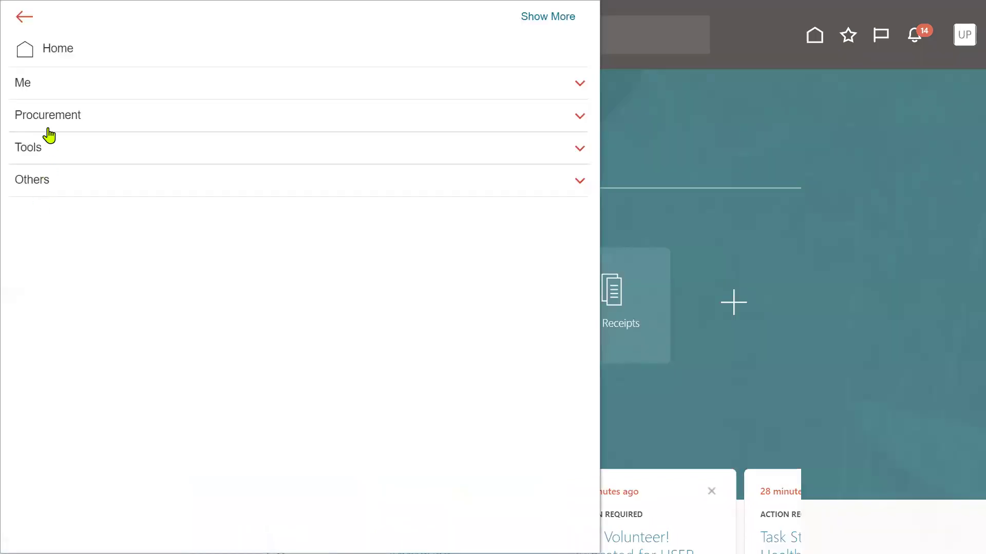
click(48, 121)
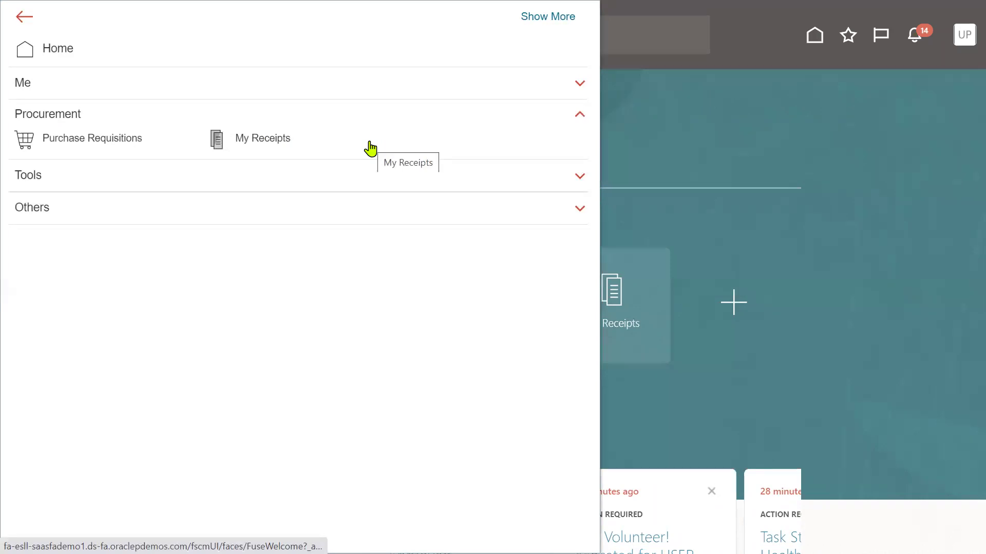
click(900, 124)
Sign out and back in to refresh the session, then open the navigator on the Procurement home page
click(945, 45)
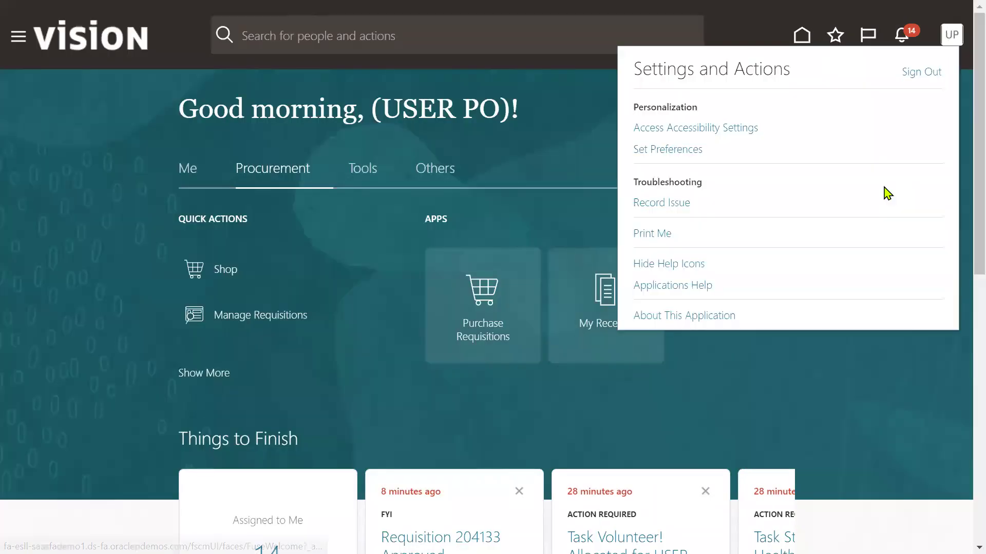
click(924, 72)
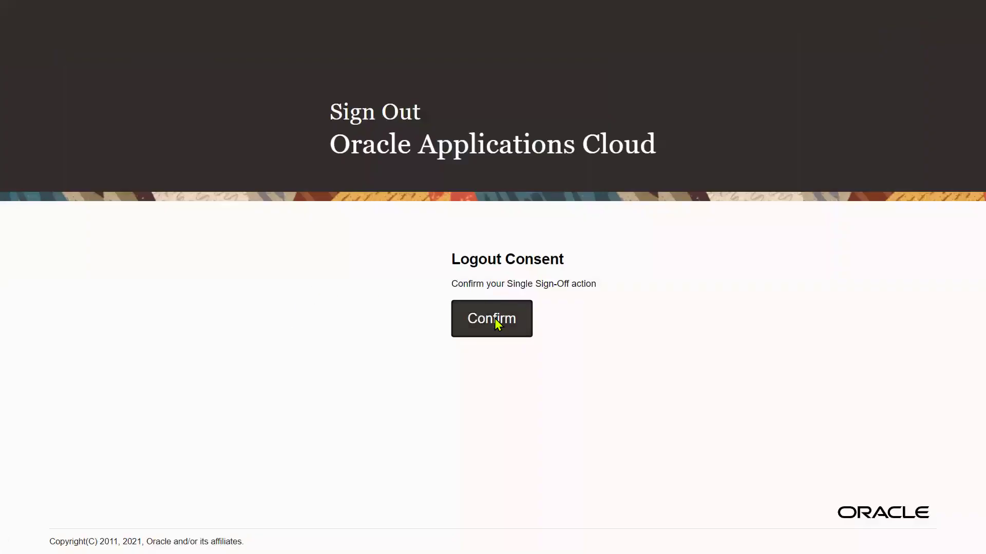
click(495, 320)
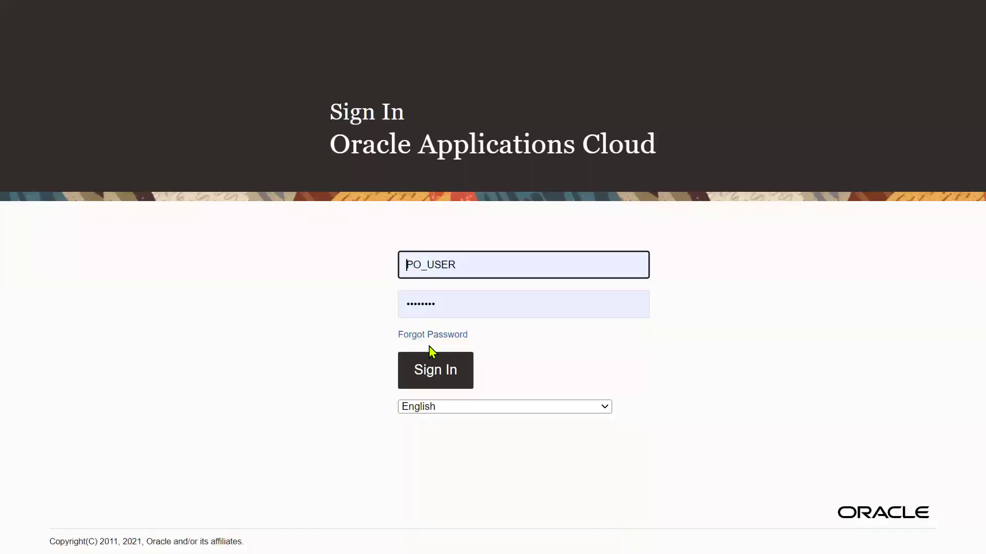
click(431, 371)
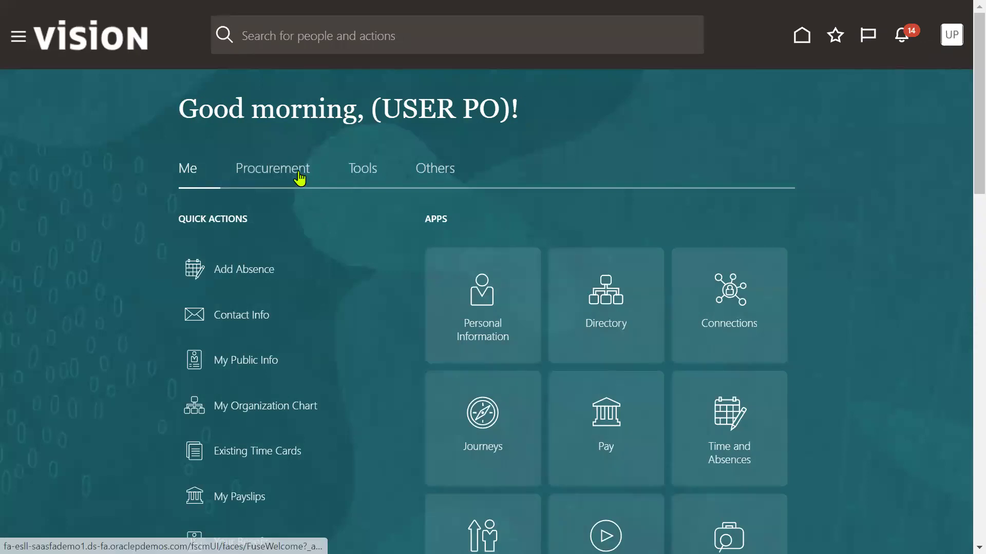
click(298, 173)
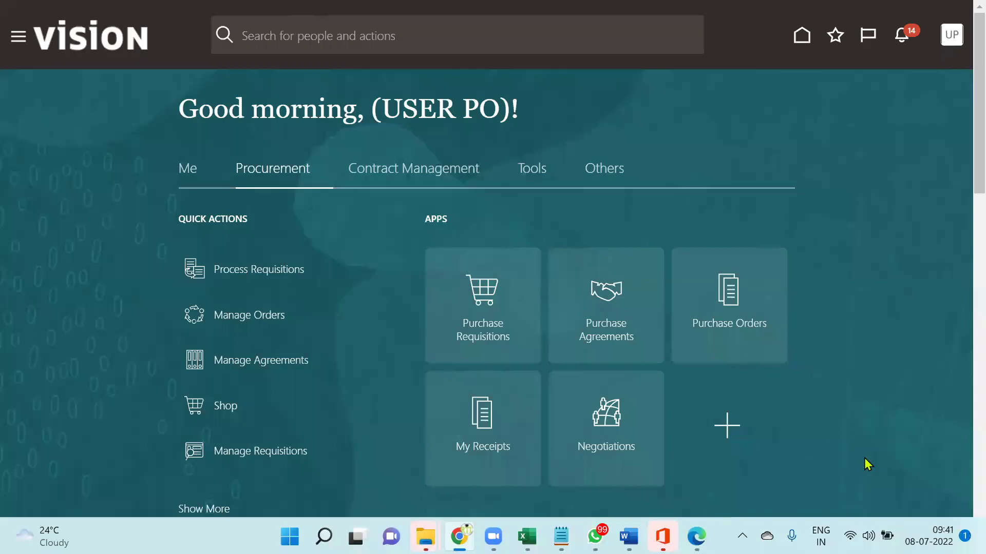
click(18, 36)
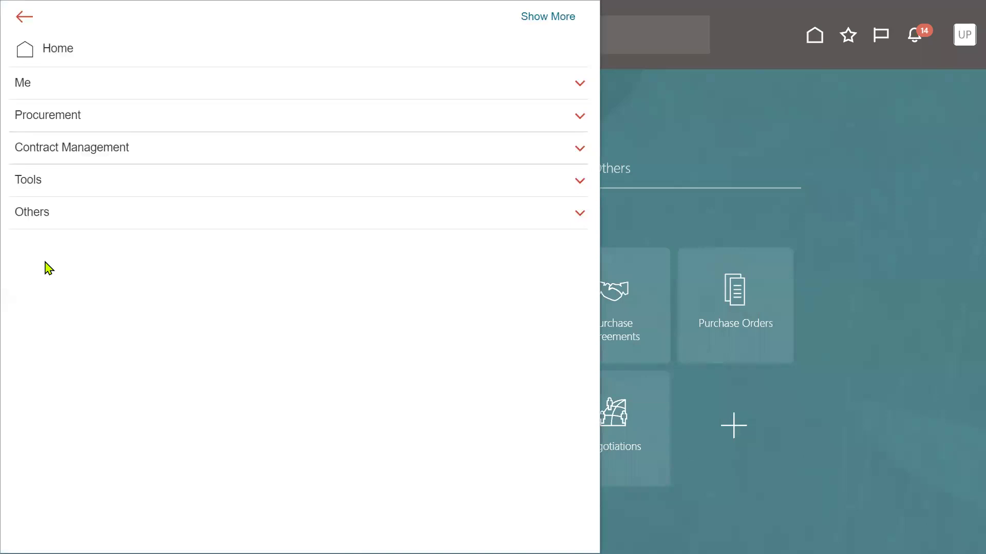
Open Negotiations under Procurement and launch Create Negotiation from the Tasks panel
click(93, 118)
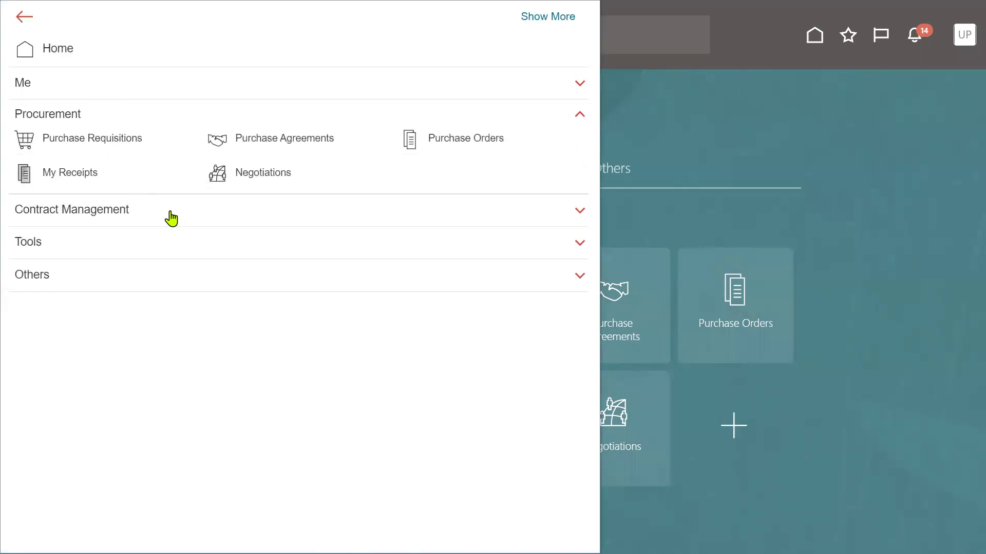
click(240, 177)
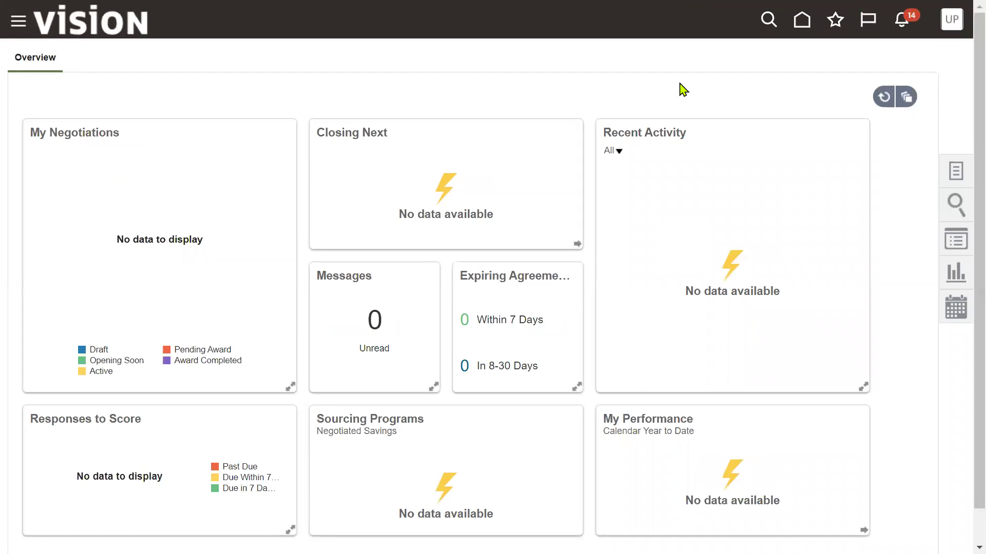
click(956, 171)
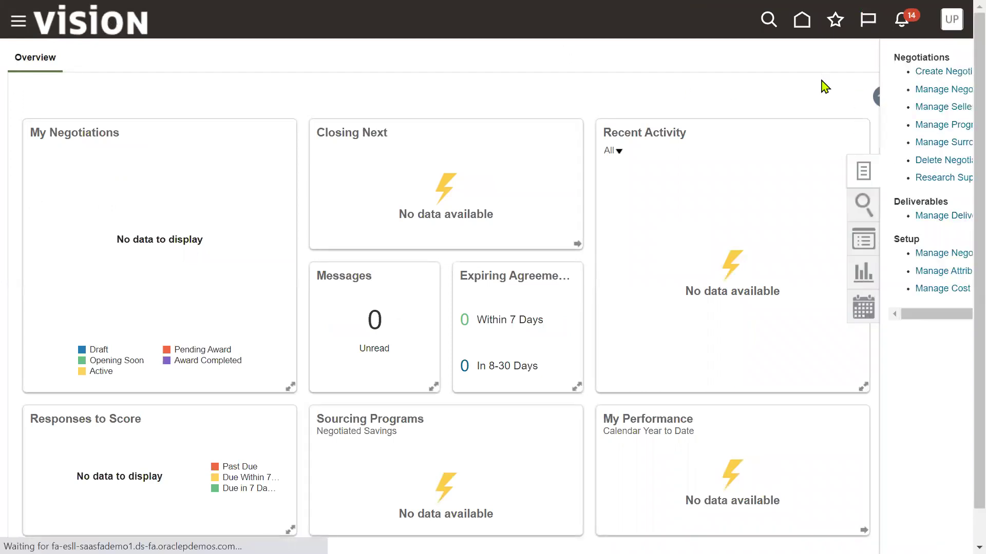
click(867, 77)
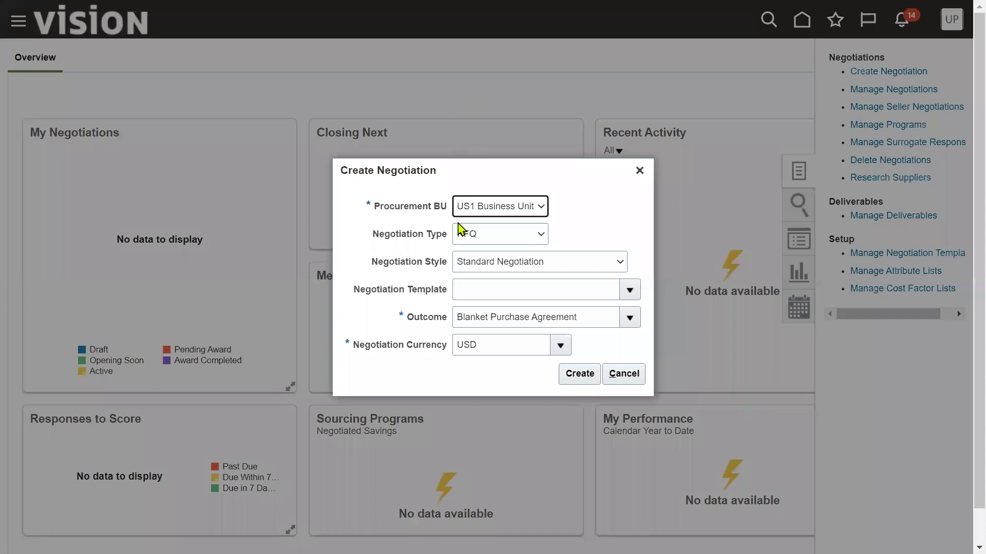
Keep RFQ as the negotiation type and create the new negotiation
click(487, 240)
click(487, 241)
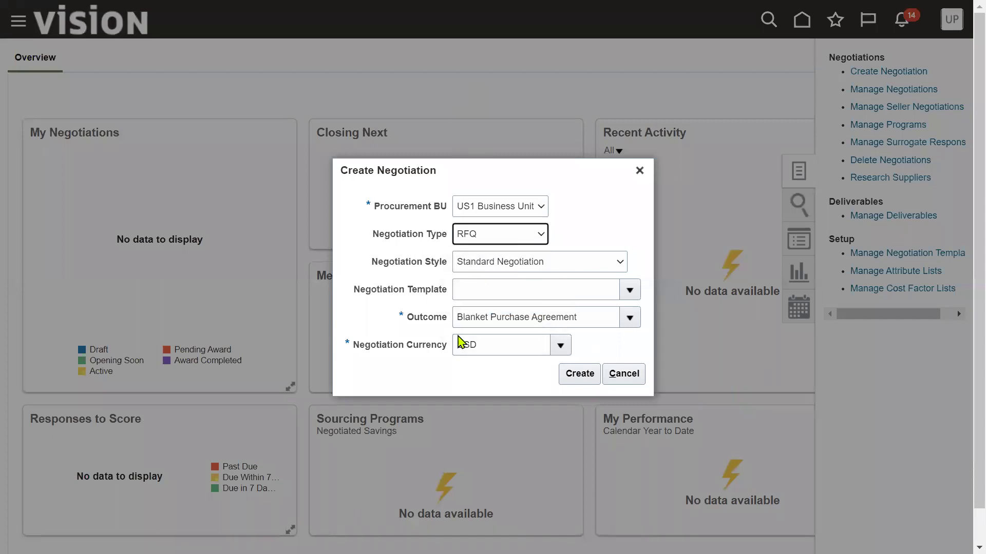
click(517, 235)
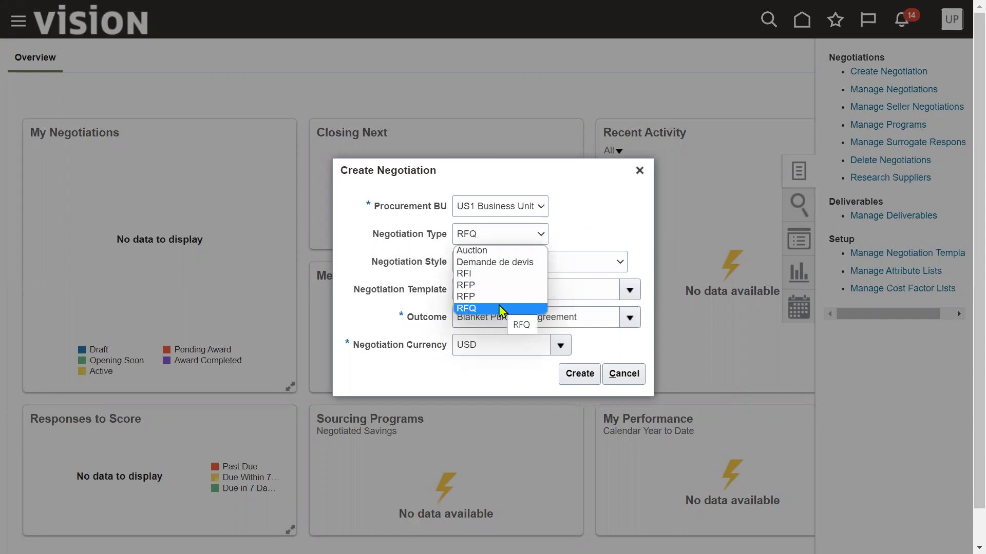
click(498, 308)
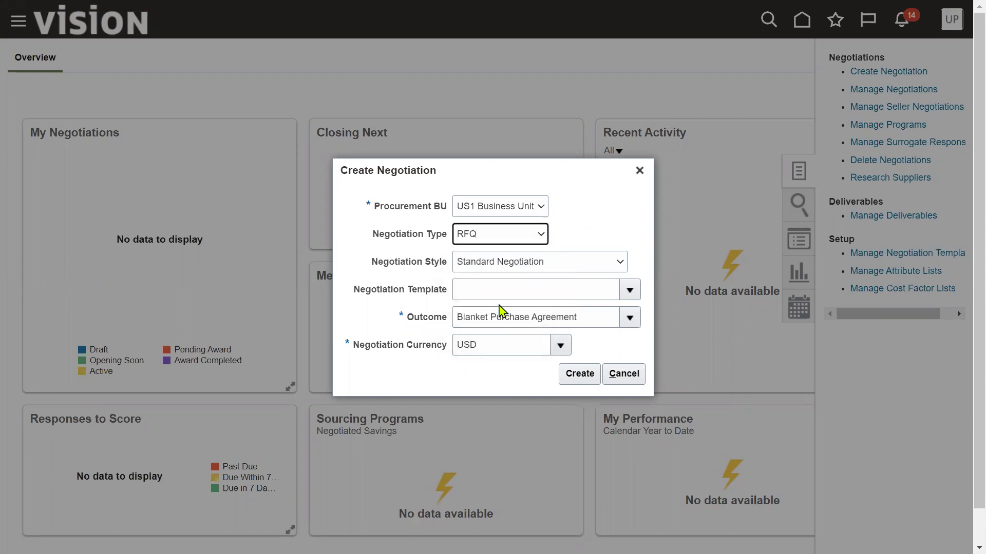
click(580, 379)
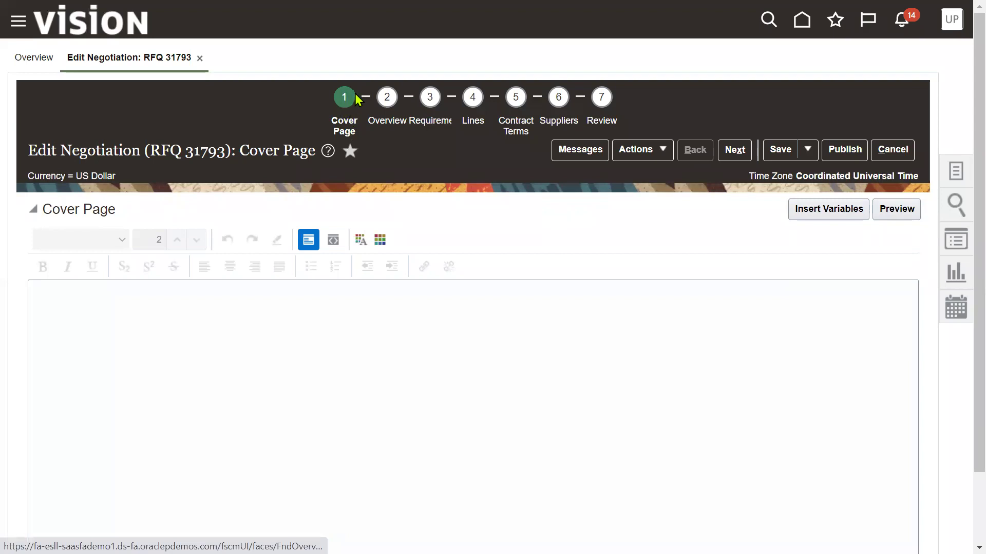
Write the cover text 'RTL Technologies ,' and add the Negotiation Number variable on an RFQ Number line
click(242, 322)
text(RTL Technologi)
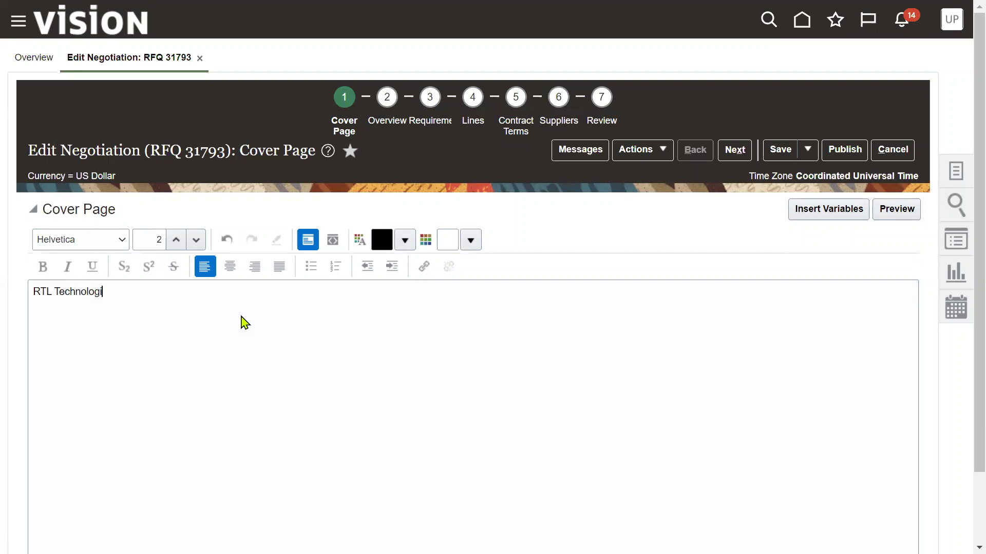
text(es ,)
key(Return)
text(RFQ Number :)
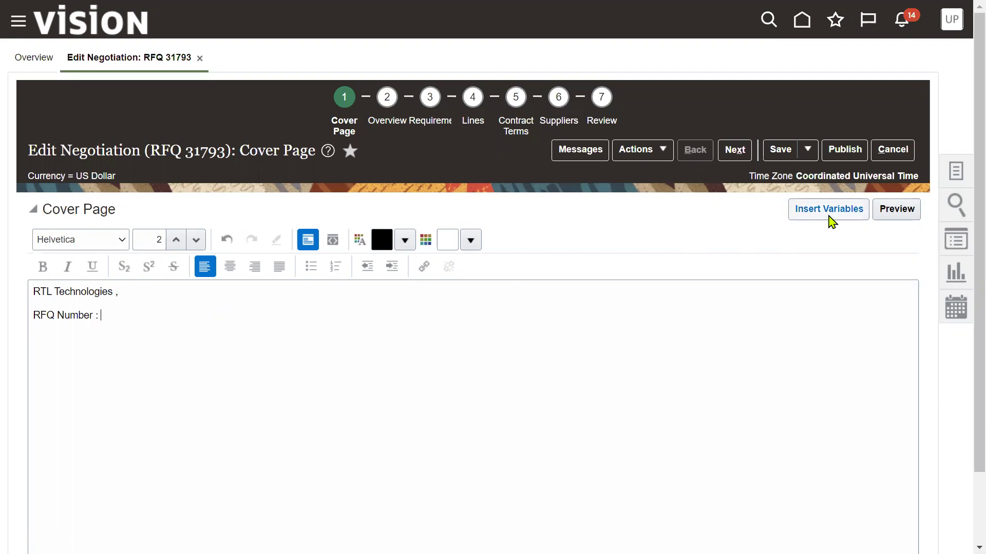
click(828, 211)
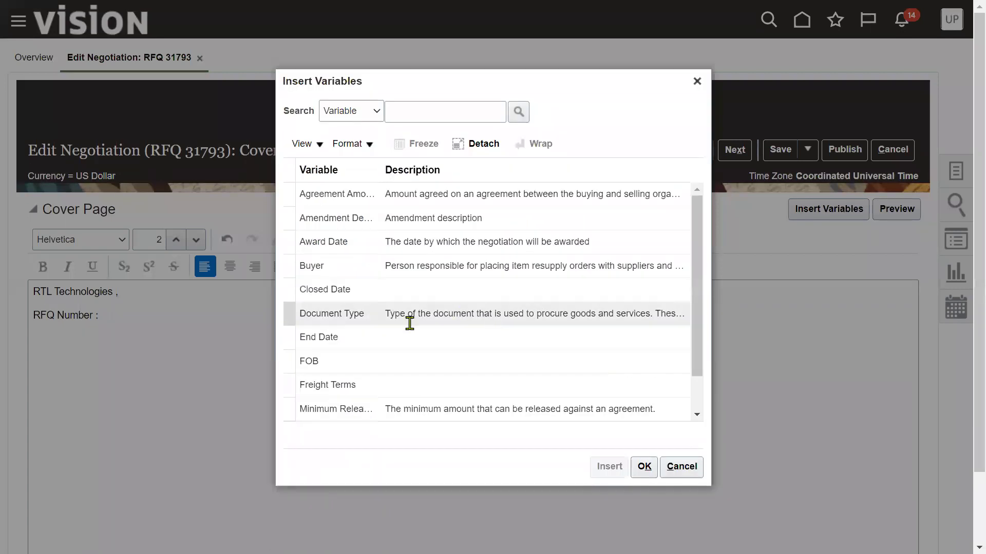
scroll(410, 334, down, 3)
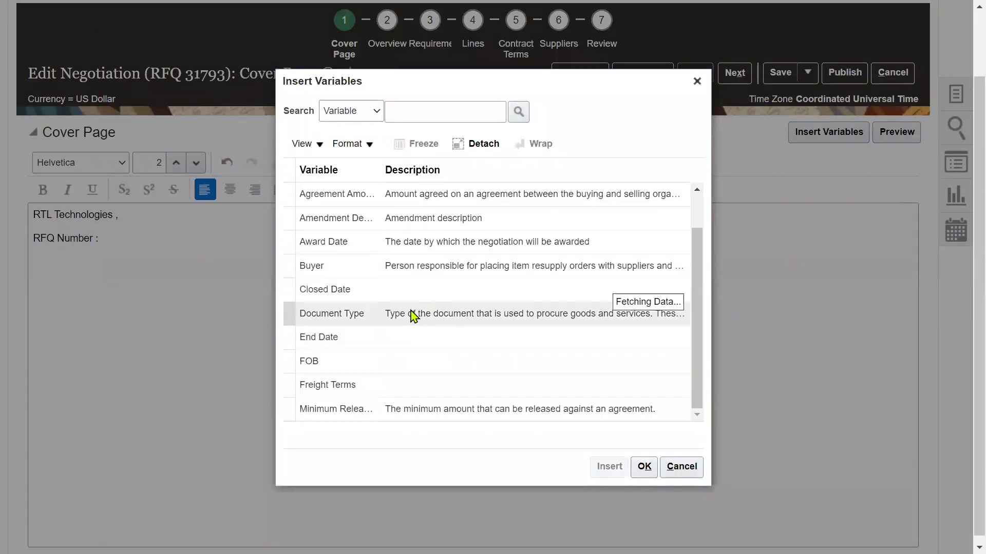
click(380, 388)
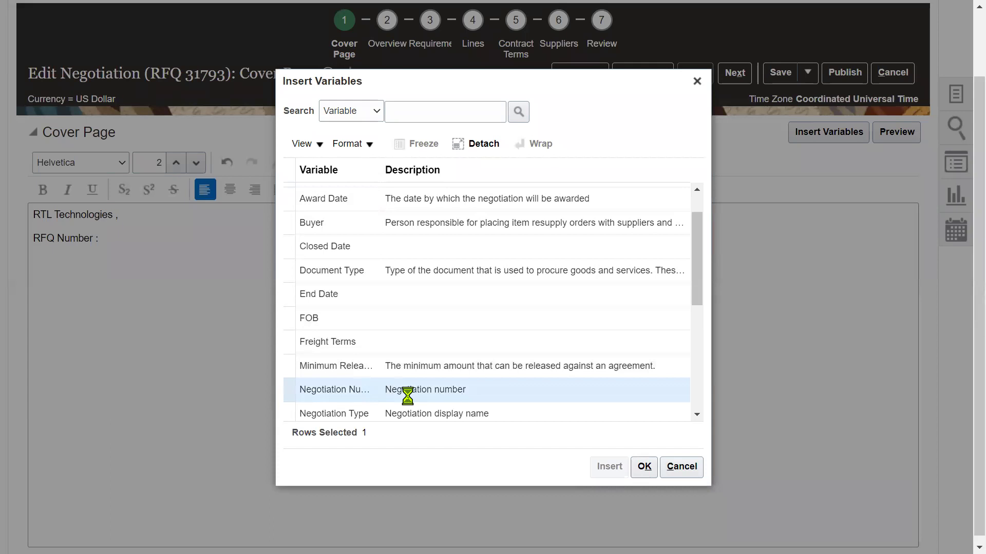
click(623, 468)
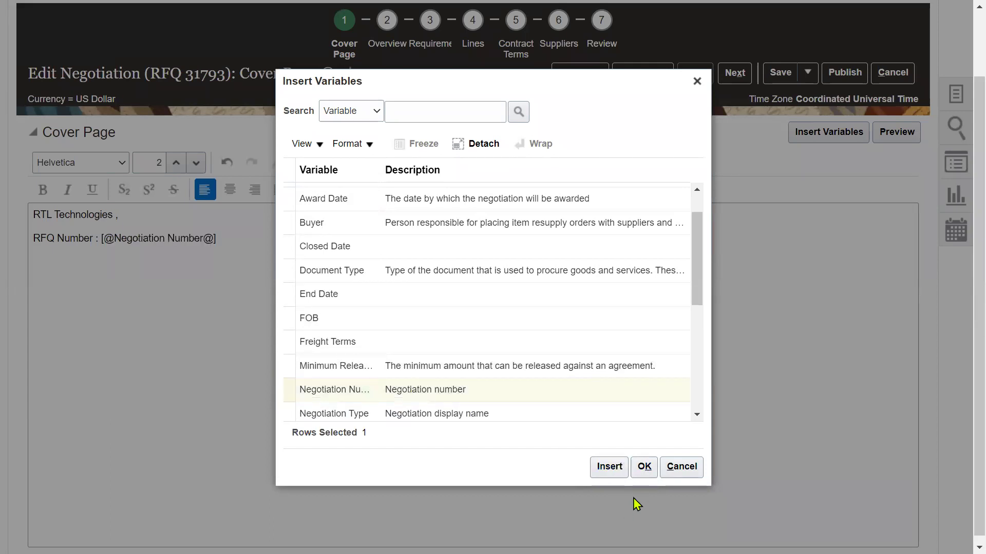
click(681, 467)
Make the RFQ Number line font size 6 in blue, then continue to Overview
click(100, 238)
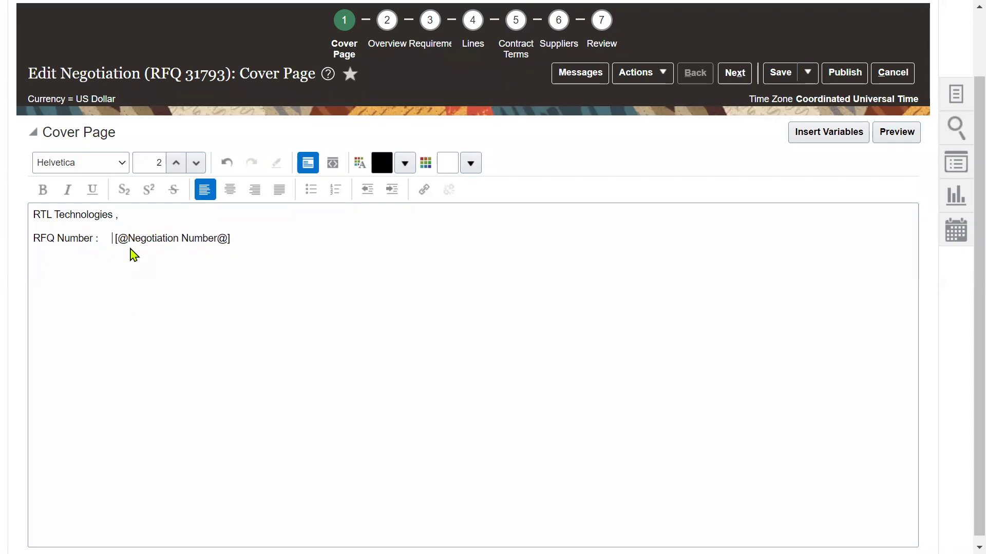
drag(258, 237, 23, 249)
click(176, 163)
click(176, 163)
click(177, 163)
click(176, 162)
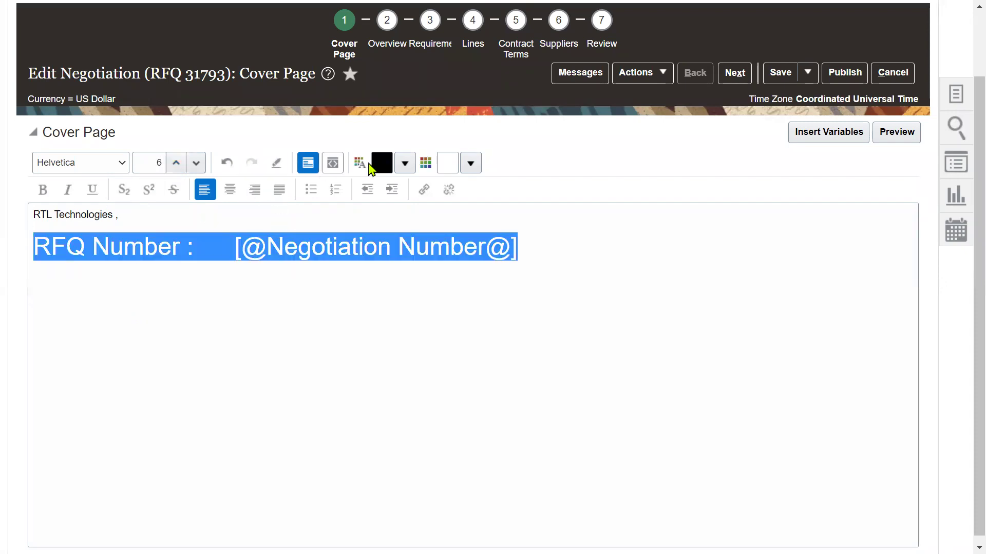
click(405, 164)
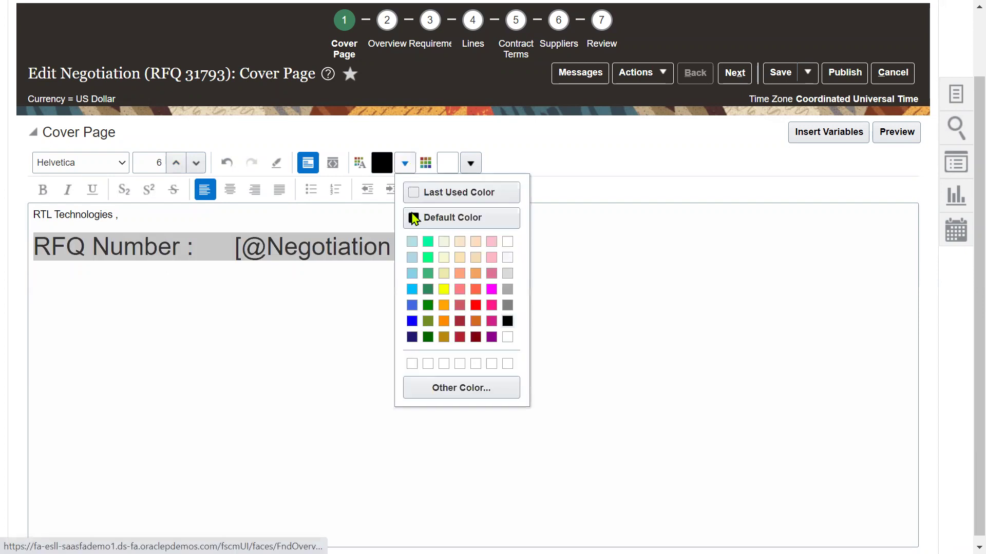
click(412, 322)
click(324, 312)
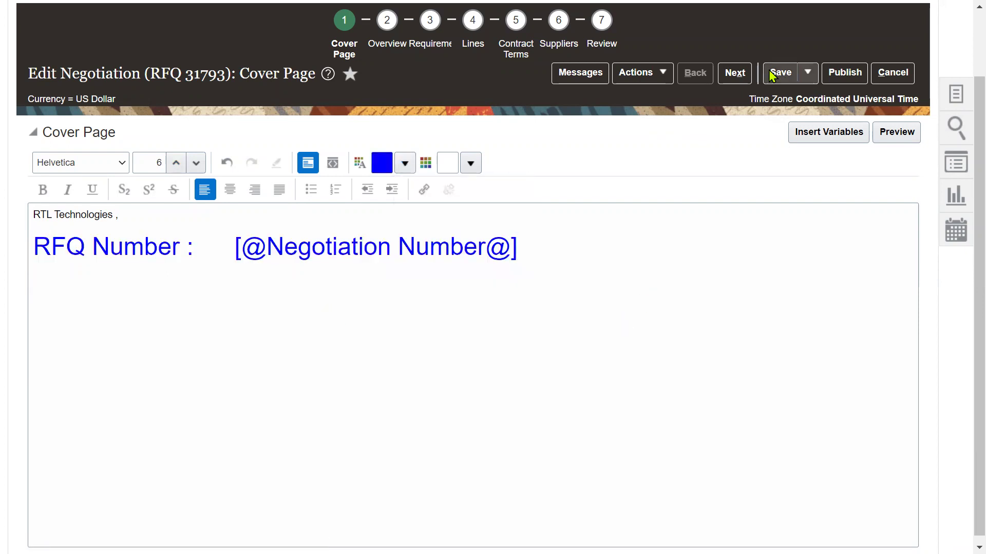
click(735, 73)
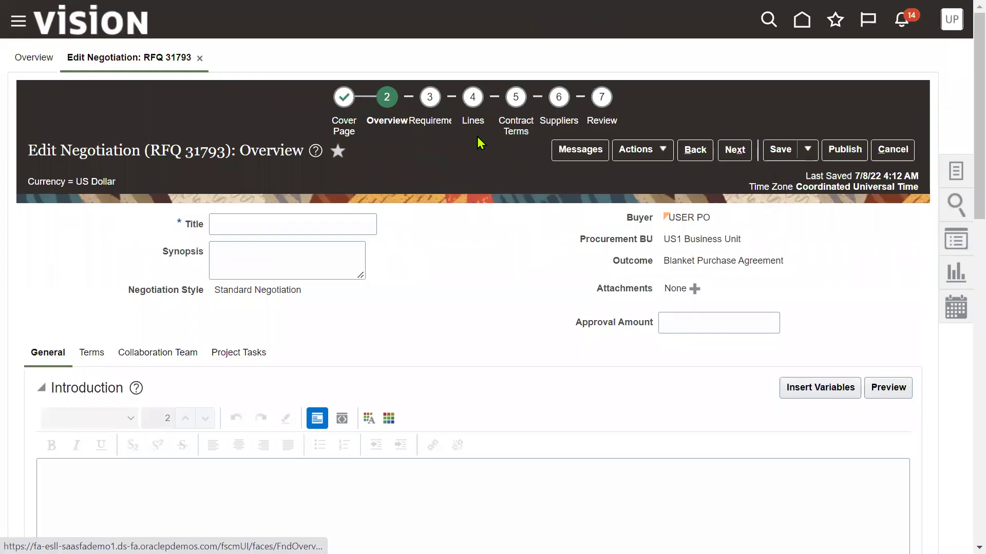
Set the close date to 7/30/22 4:12 AM and advance to the Requirements step
click(304, 226)
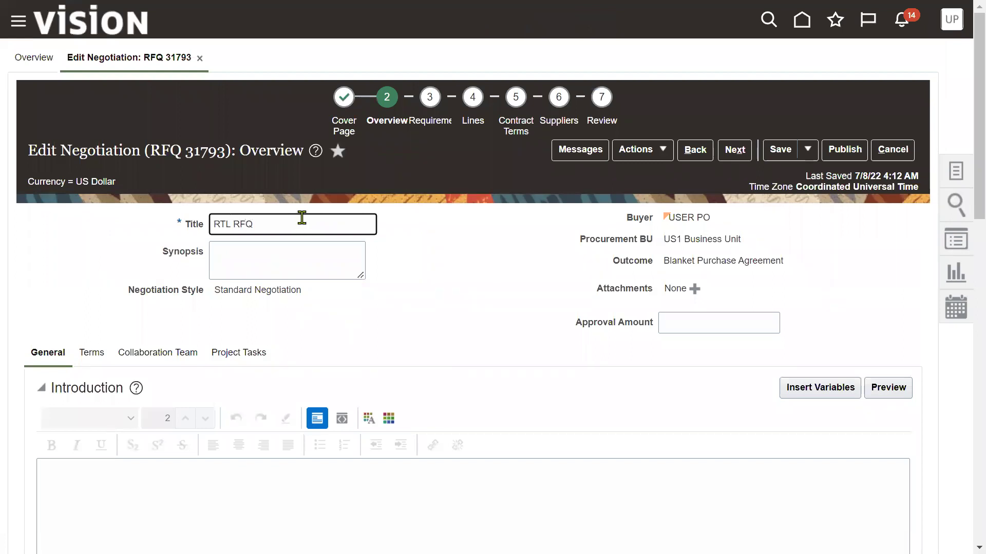
scroll(519, 338, down, 5)
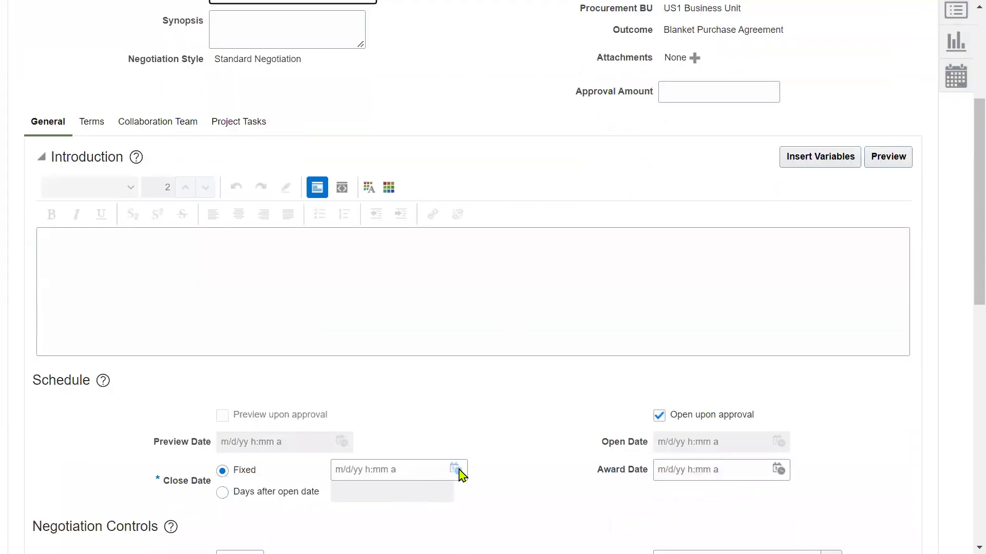
click(456, 470)
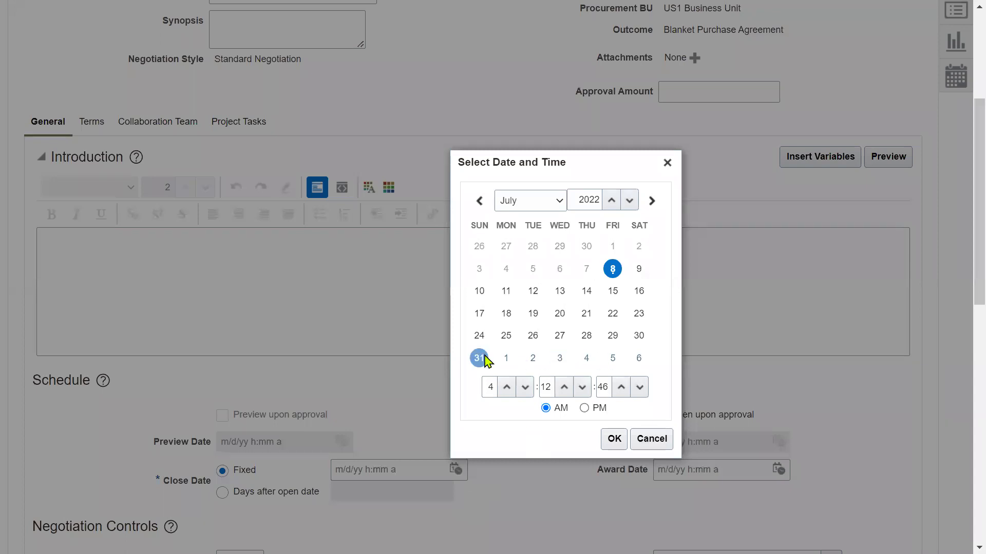
click(641, 339)
click(614, 439)
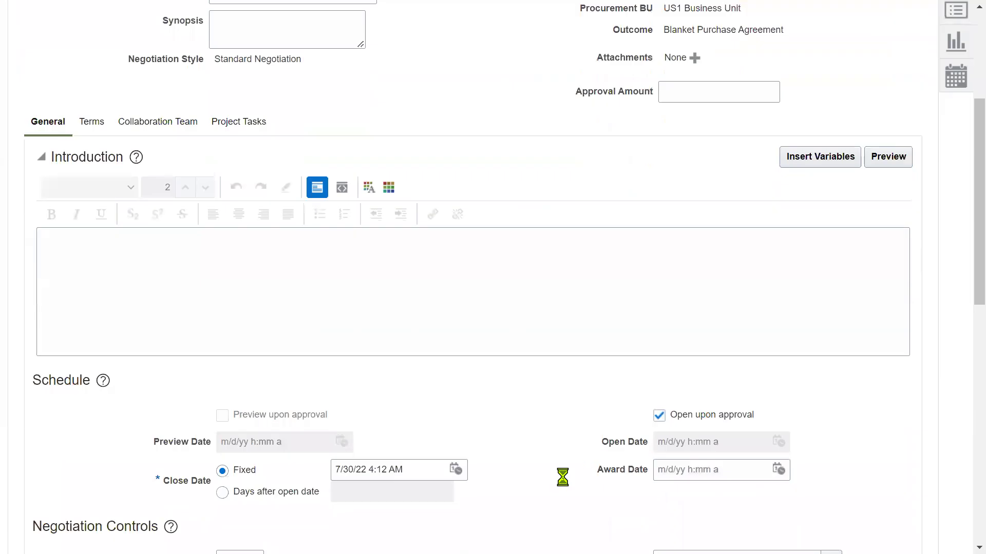
scroll(565, 407, up, 5)
click(734, 150)
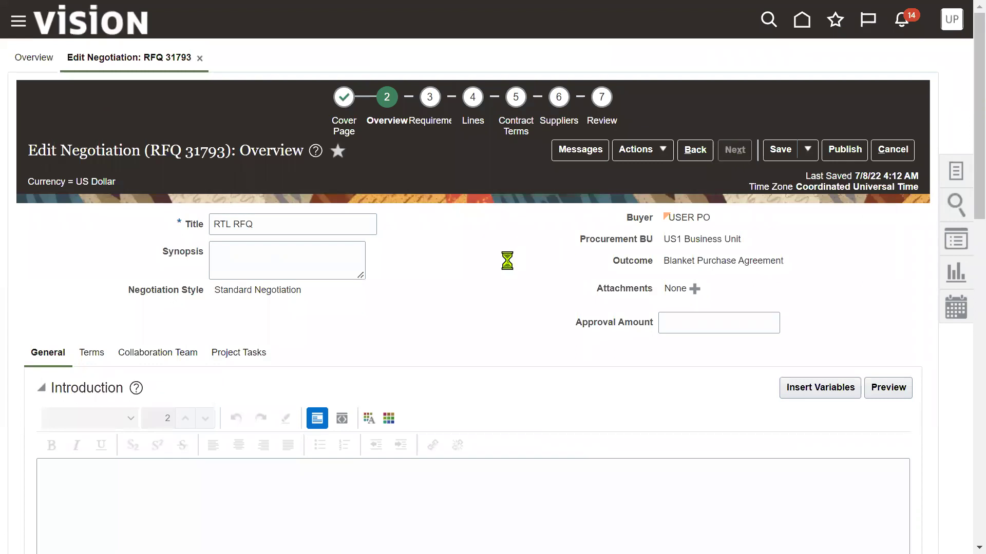
click(734, 150)
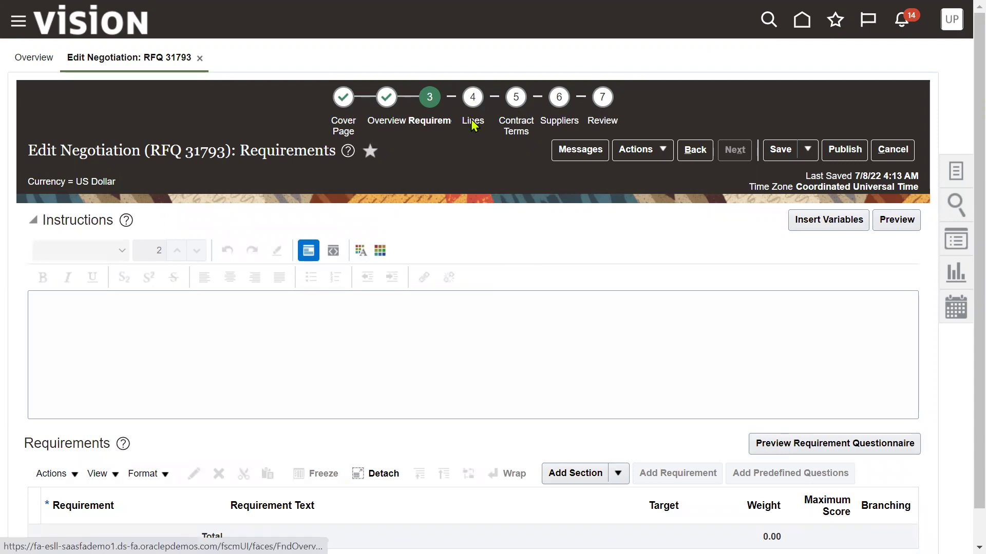
Set line 1 to item AS00102 Oracle Linux, quantity 100, current and start price 6.00, and continue
scroll(326, 359, down, 1)
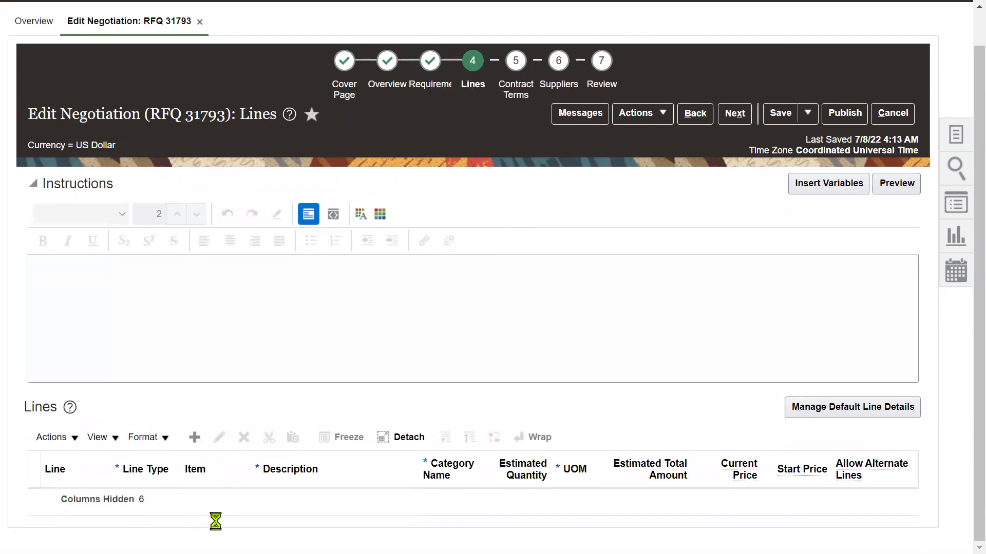
click(203, 504)
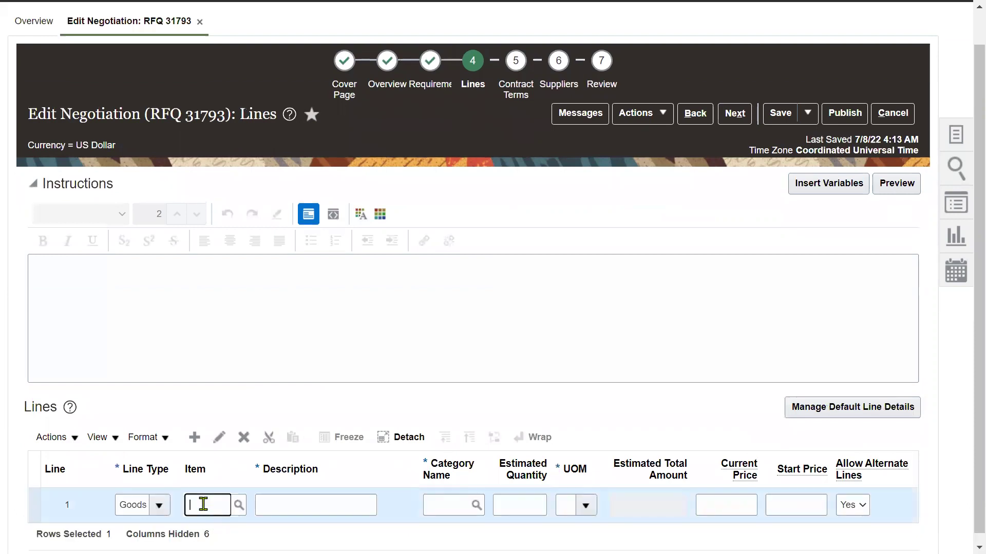
text(AS)
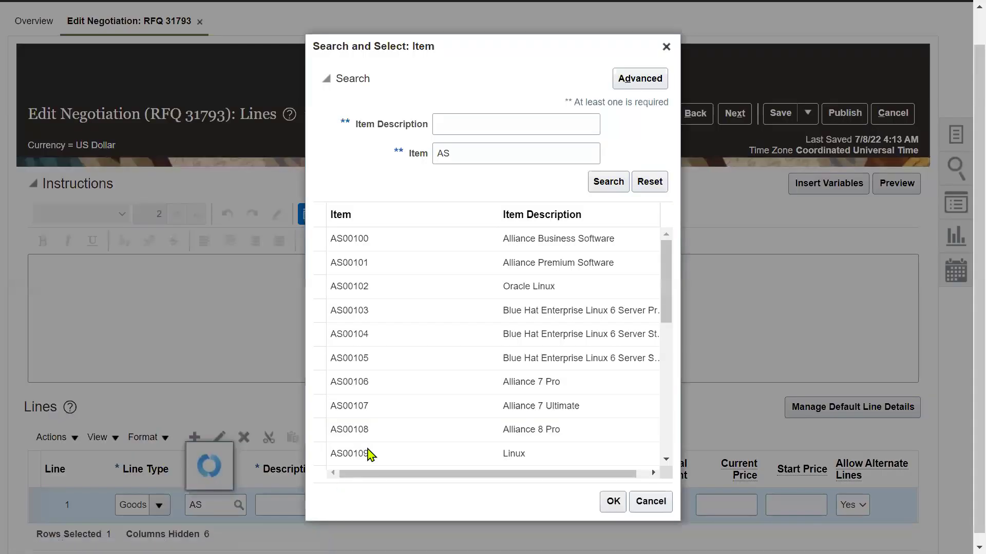
click(422, 287)
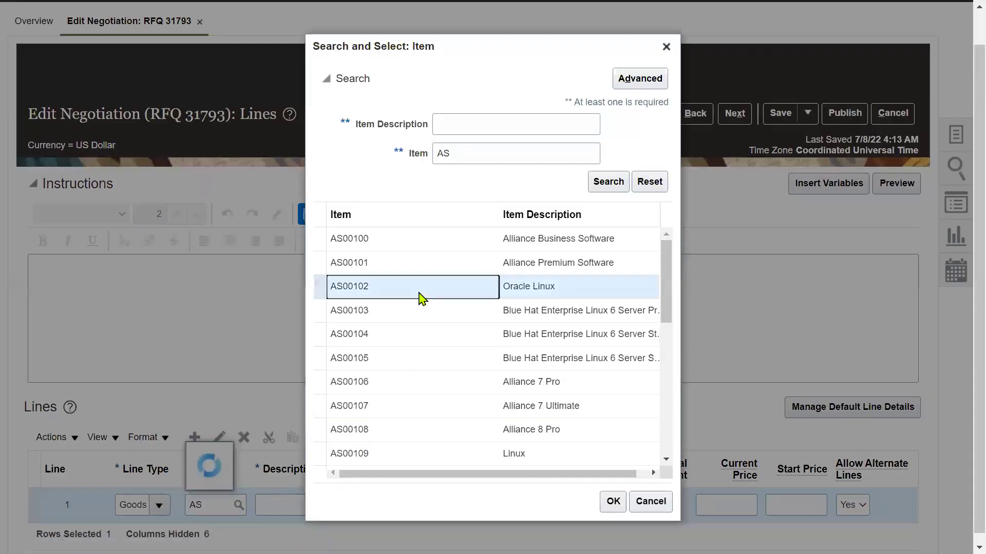
click(612, 502)
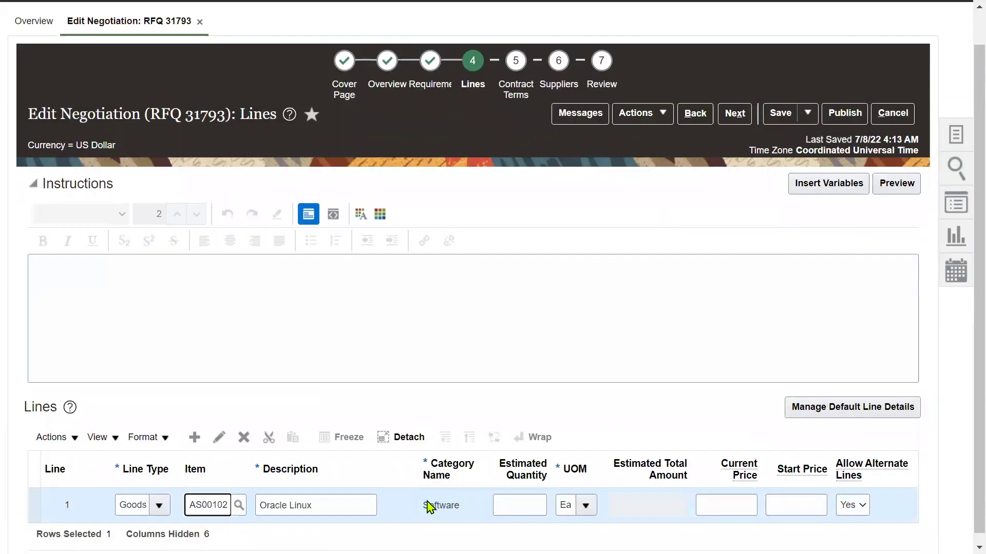
click(509, 504)
text(10)
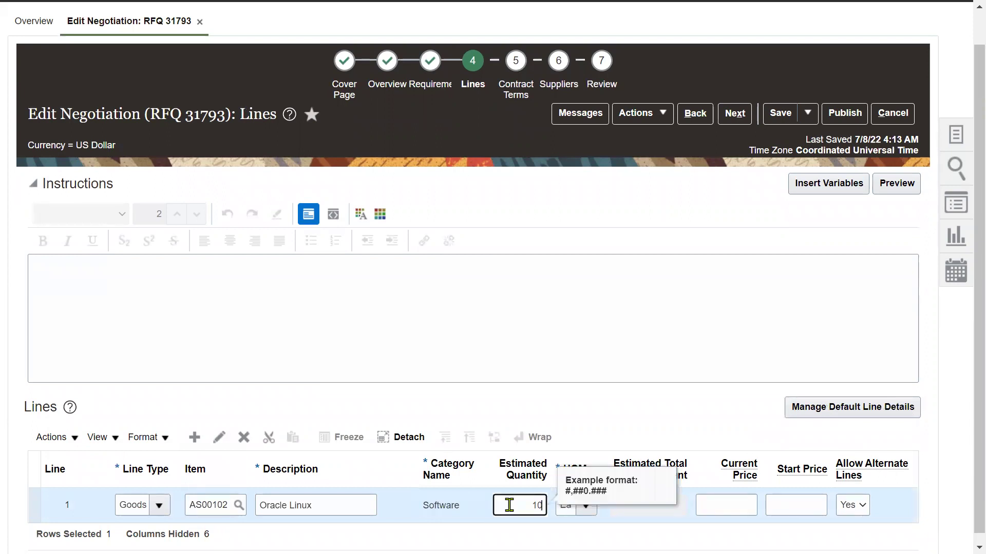
text(0)
key(Tab)
key(Tab)
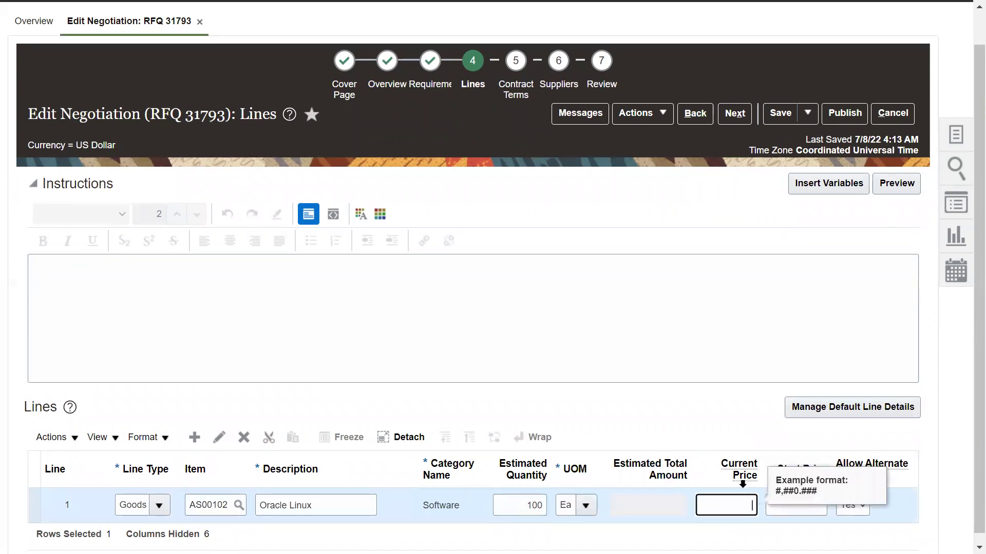
key(Tab)
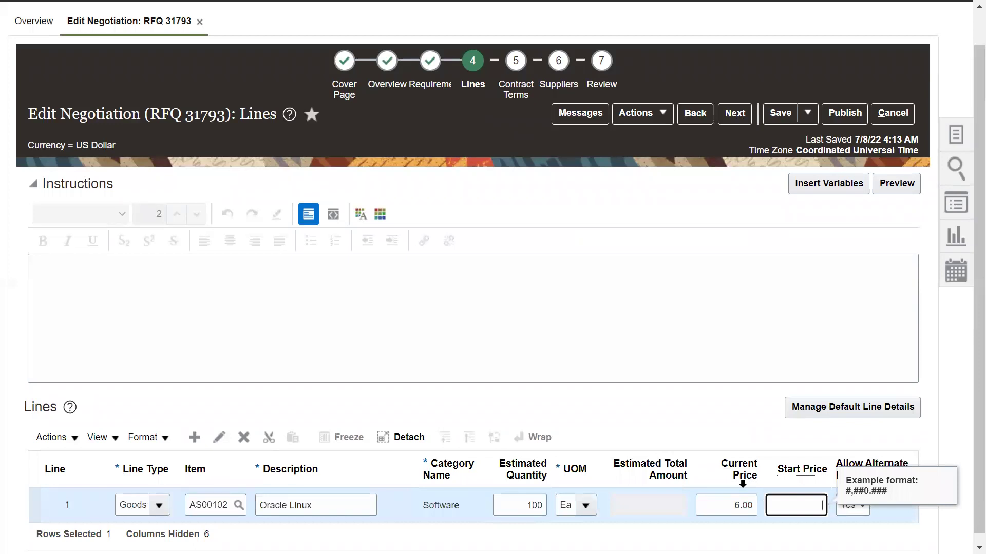
key(Tab)
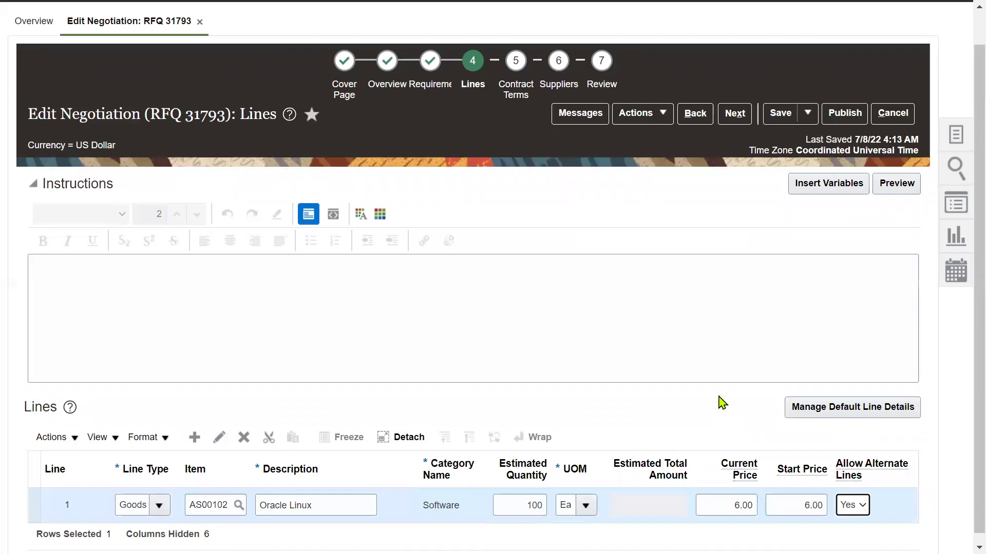
click(735, 114)
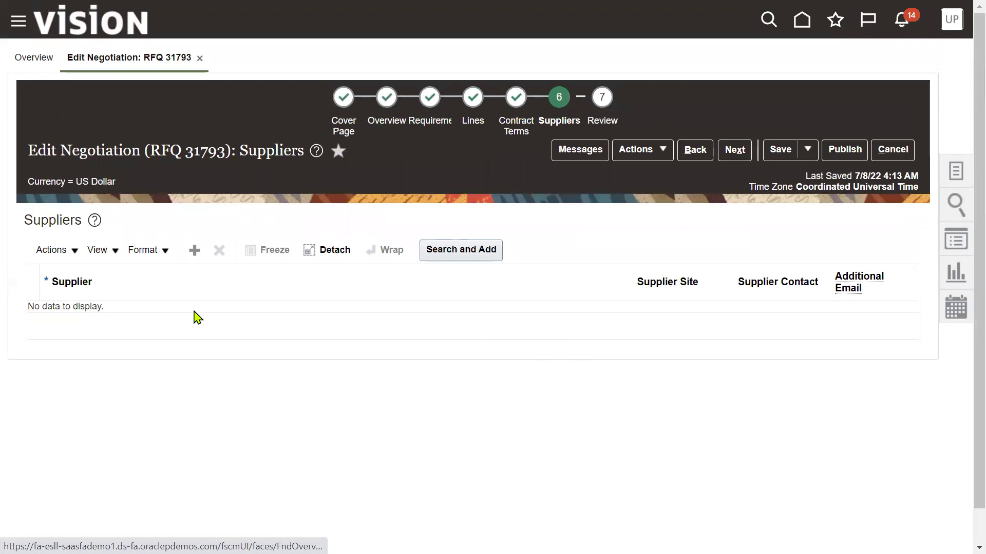
Add supplier Advanced Corp with supplier site AC US1
click(195, 252)
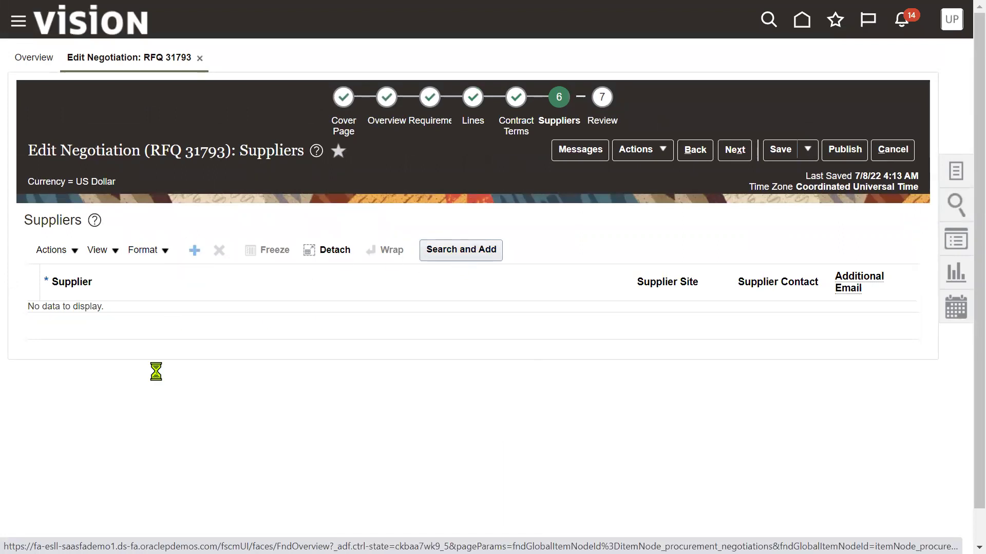
click(130, 322)
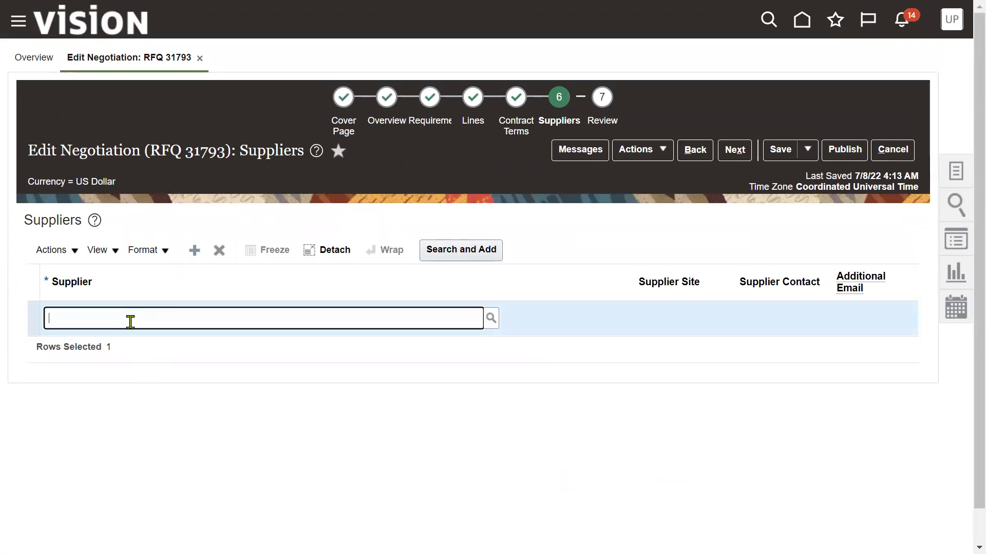
text(Adv)
click(117, 343)
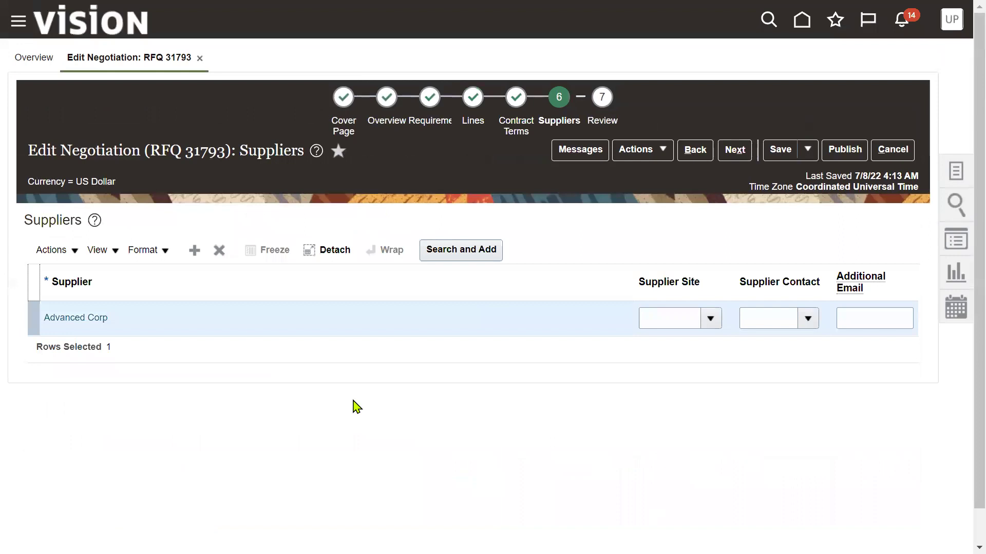
click(710, 319)
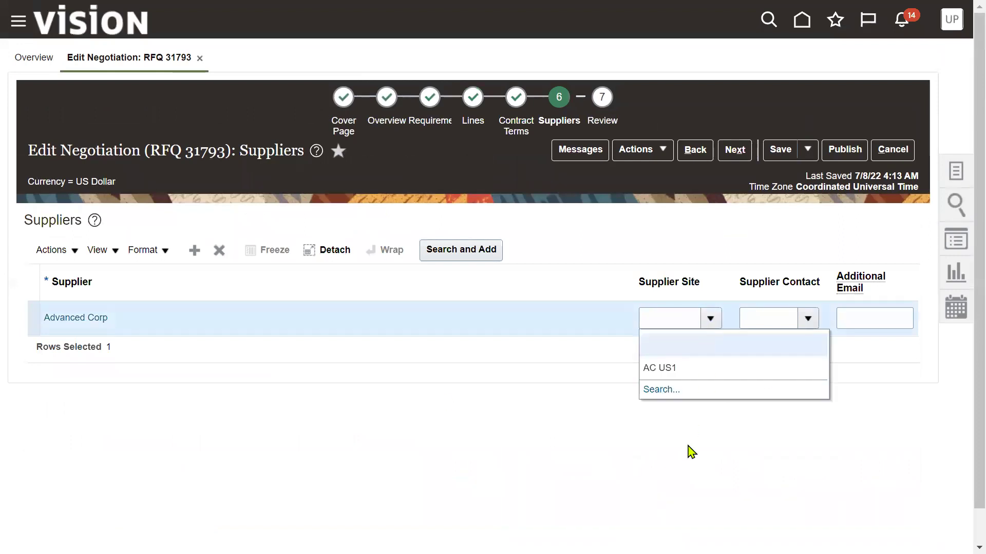
click(689, 377)
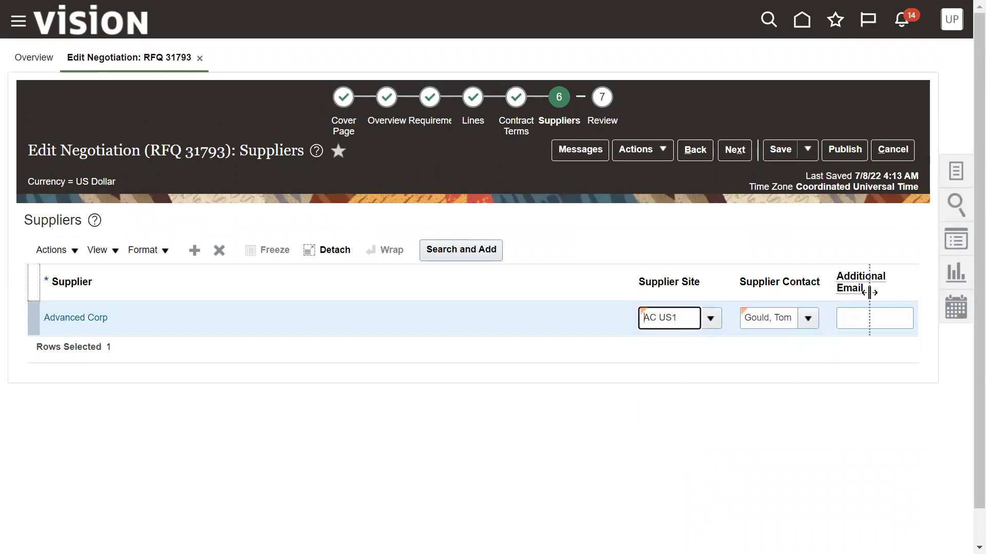
Choose the supplier contact and copy the contact's full name from its details
drag(797, 317, 746, 315)
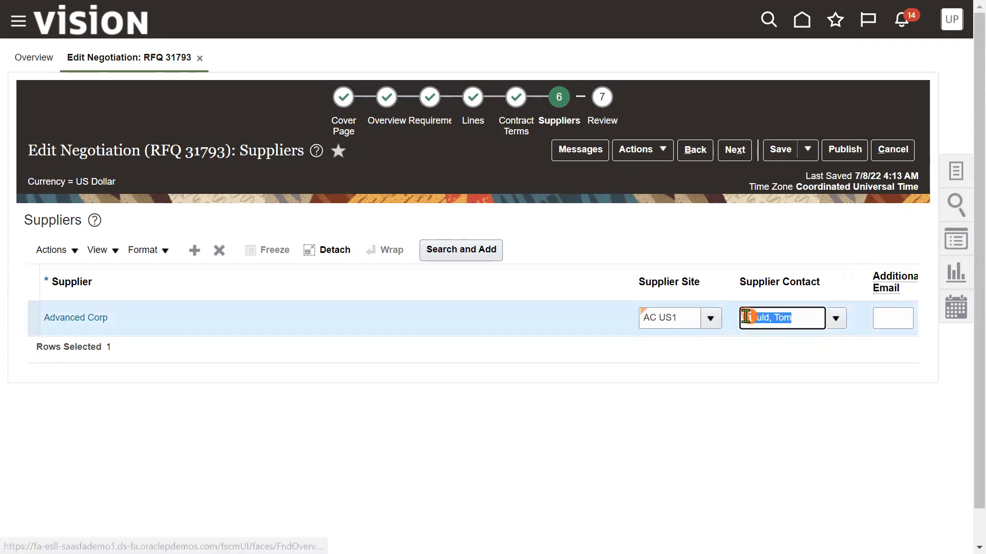
click(739, 378)
click(783, 317)
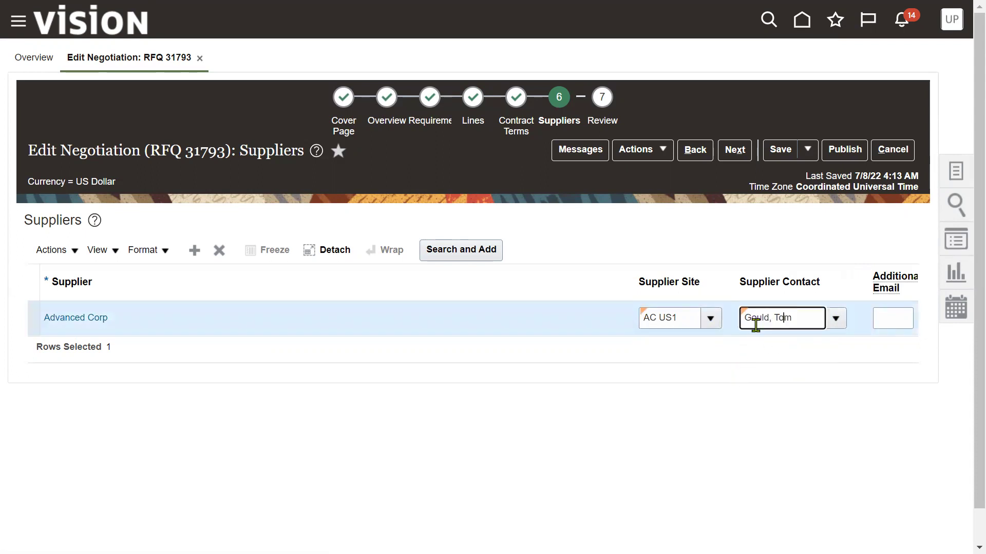
mouse_move(753, 322)
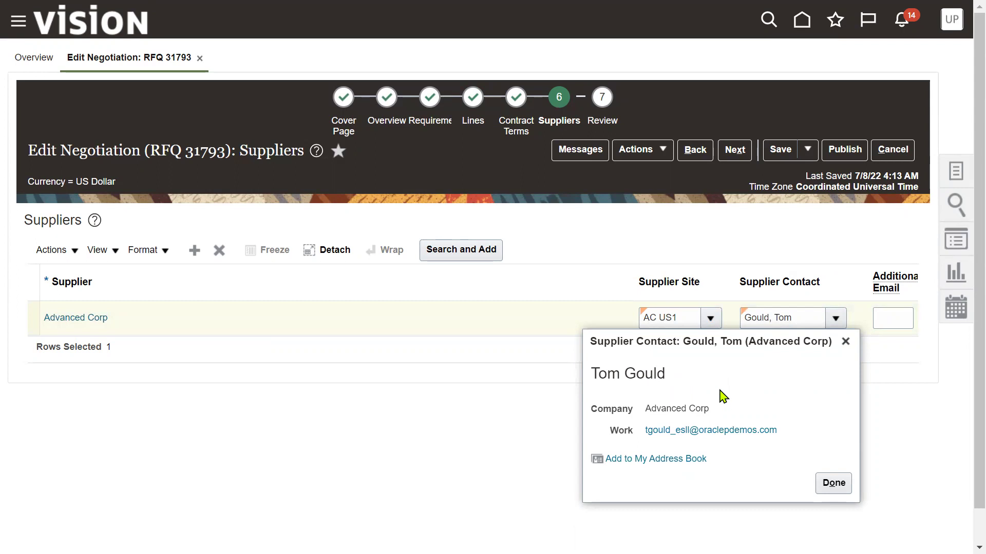
drag(594, 373, 665, 374)
right_click(665, 381)
click(674, 389)
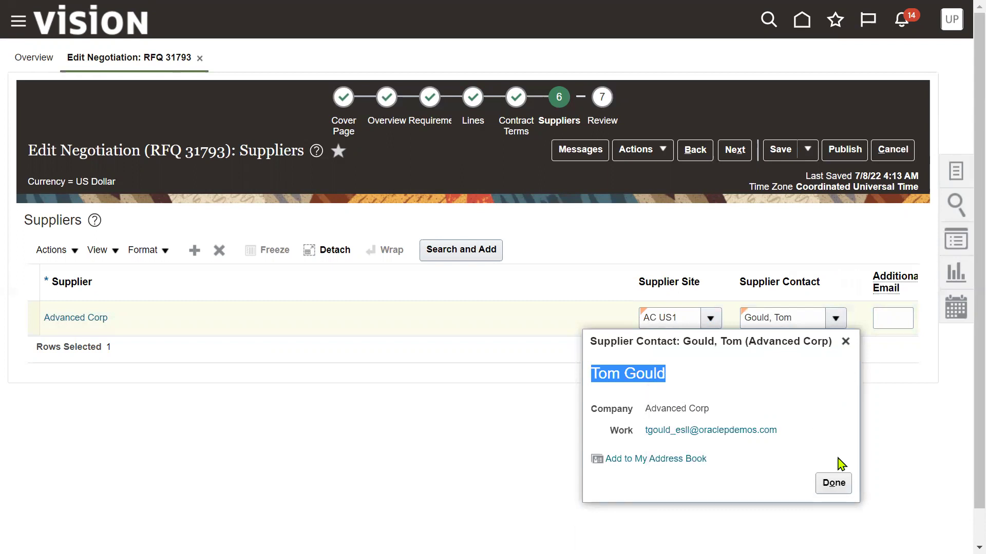
click(615, 230)
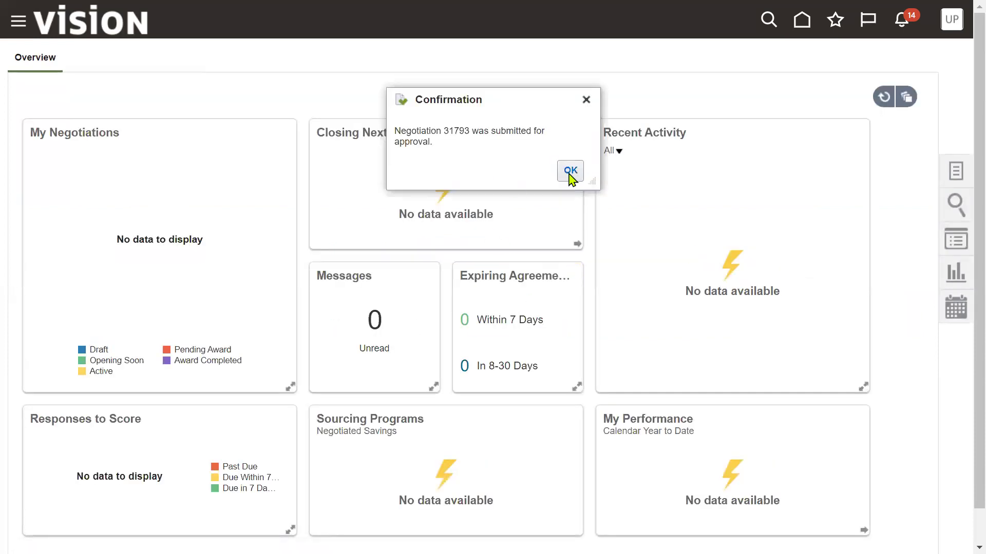
Dismiss the submission confirmation, sign out, and sign back in with the saved finance-user login
click(569, 171)
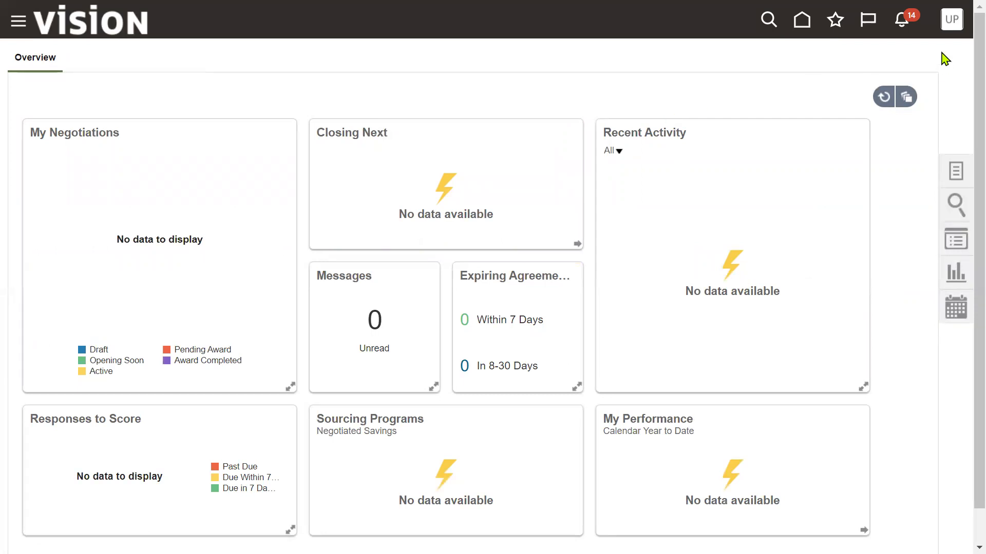
click(951, 23)
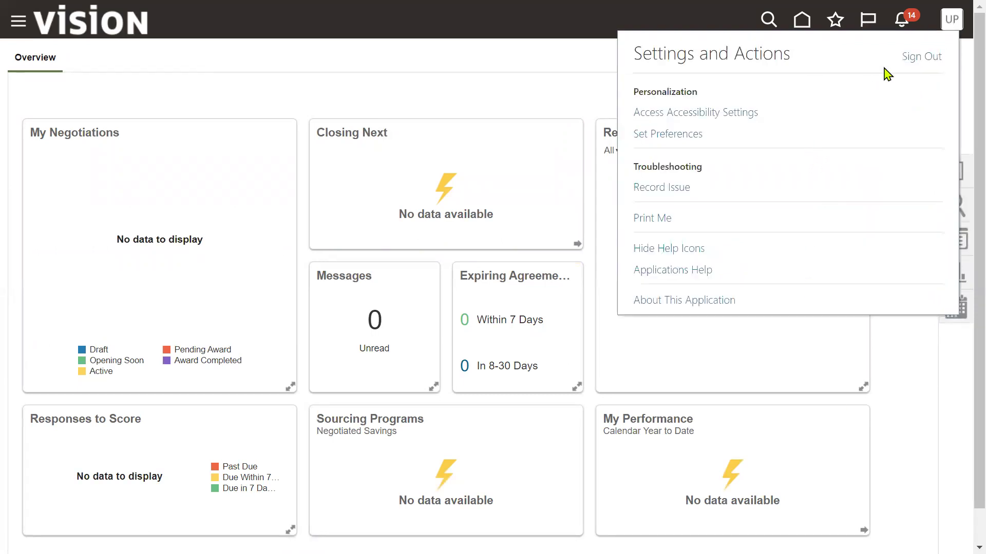
click(919, 58)
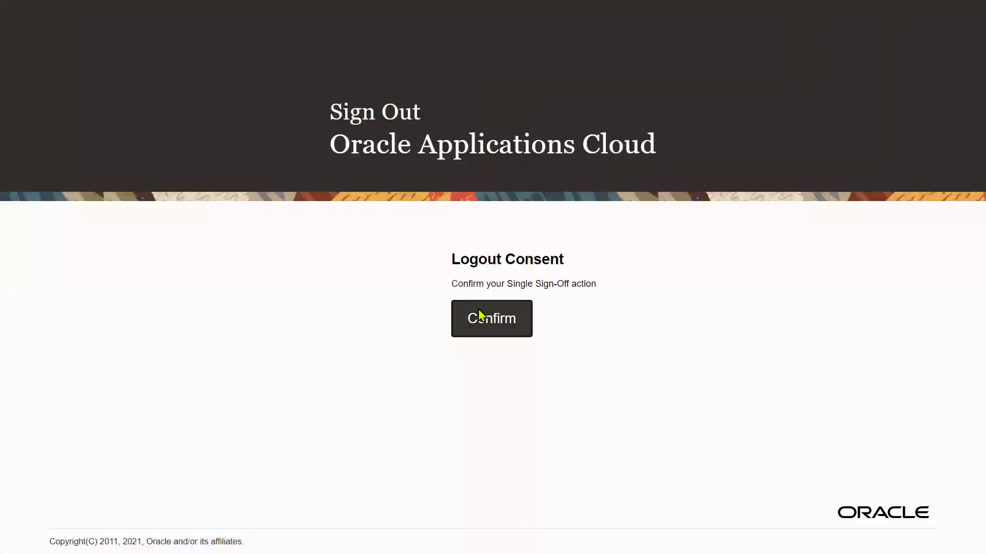
click(480, 315)
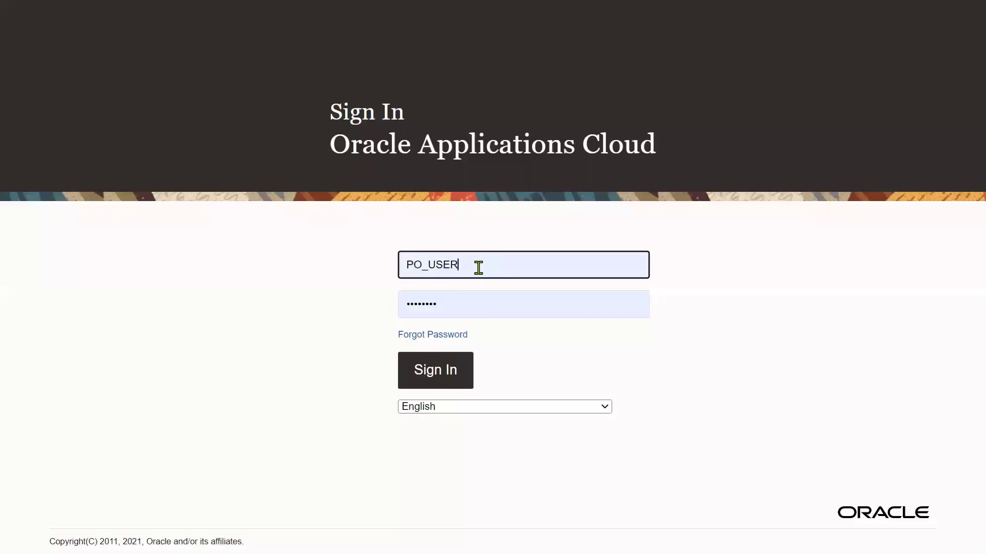
double_click(413, 265)
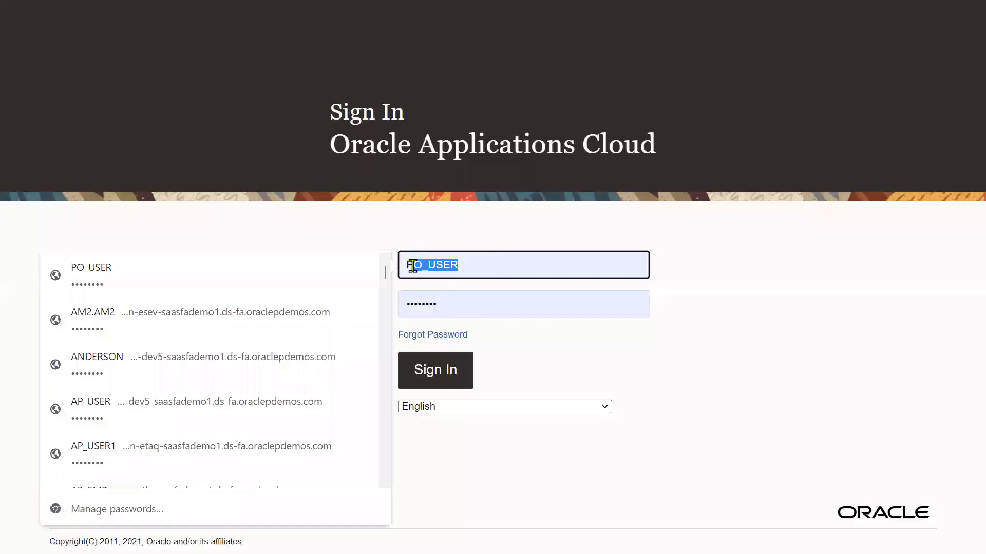
text(fi)
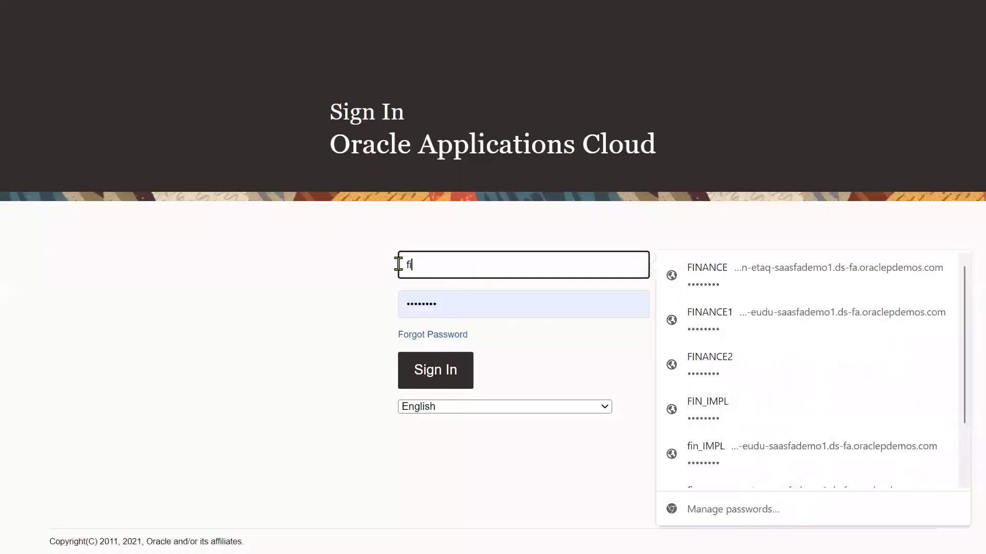
click(748, 367)
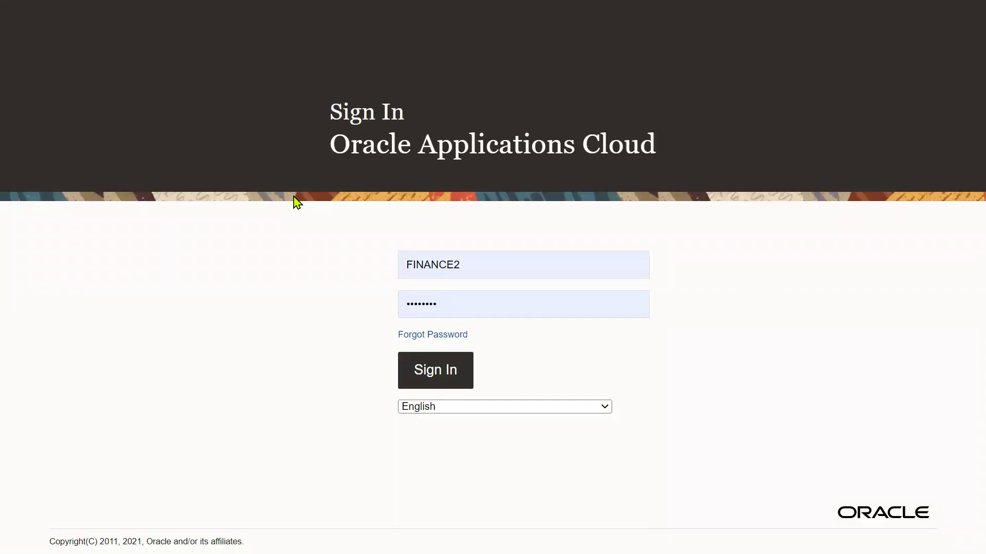
key(Return)
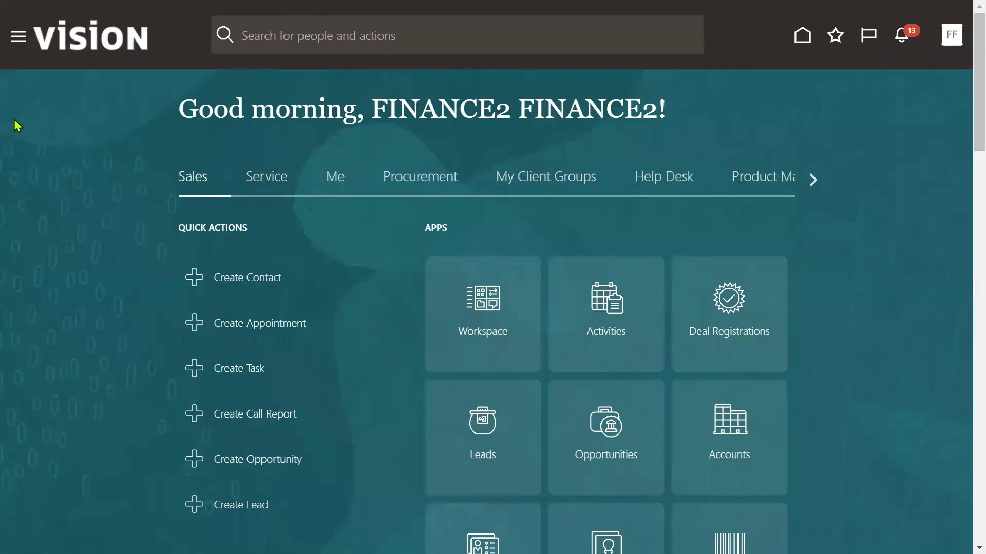
Open the Security Console from the navigator's Tools group, dismiss the warning, and go to Users
click(17, 41)
scroll(119, 332, down, 10)
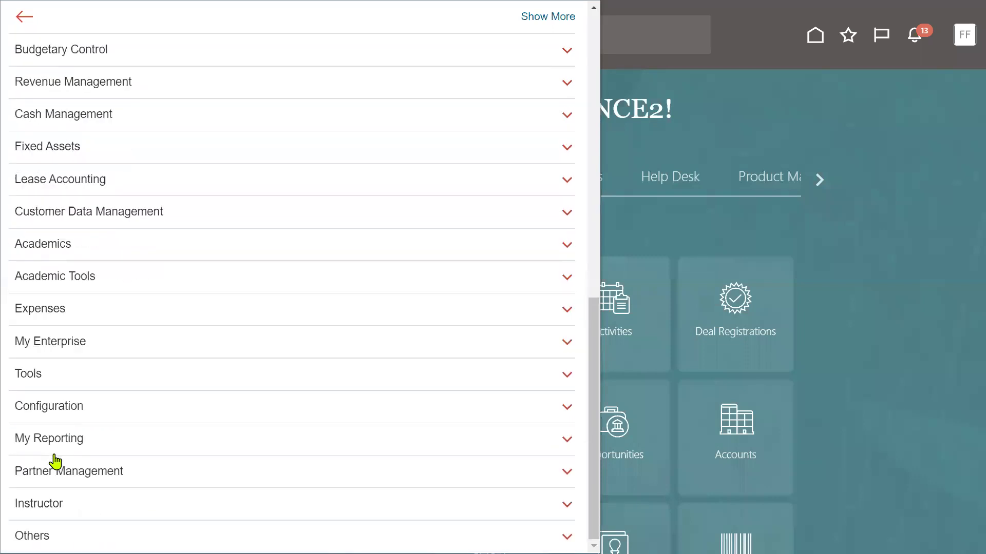
click(76, 387)
scroll(213, 345, down, 5)
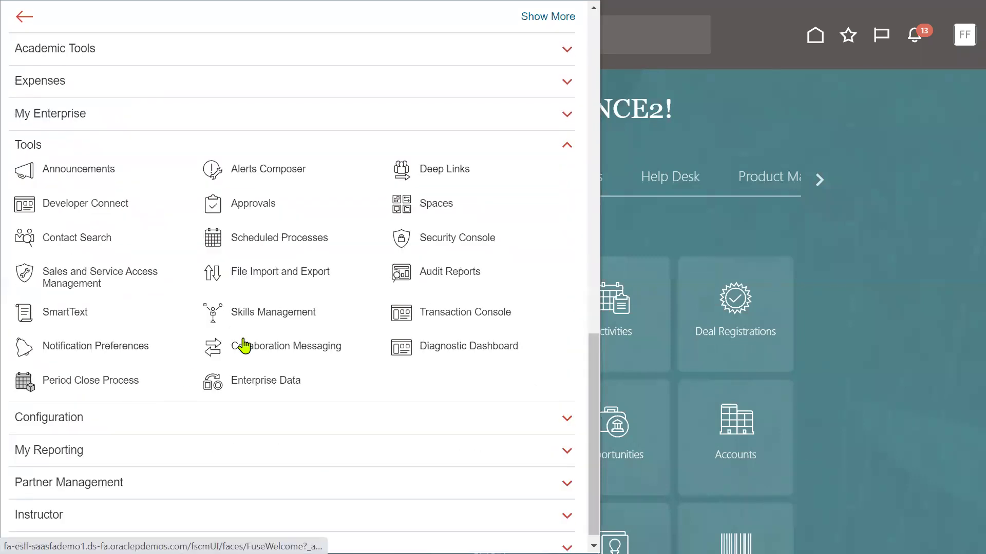
click(462, 244)
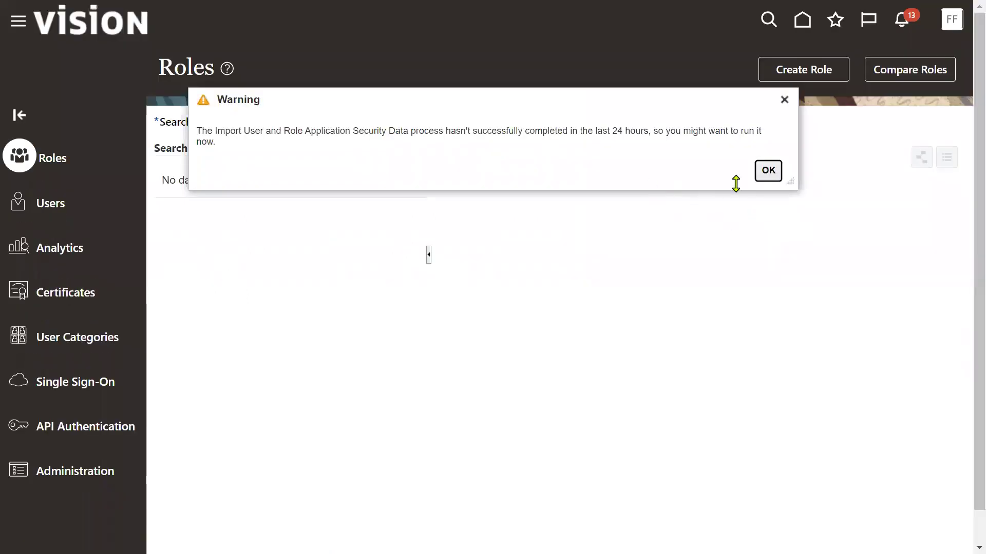
click(767, 171)
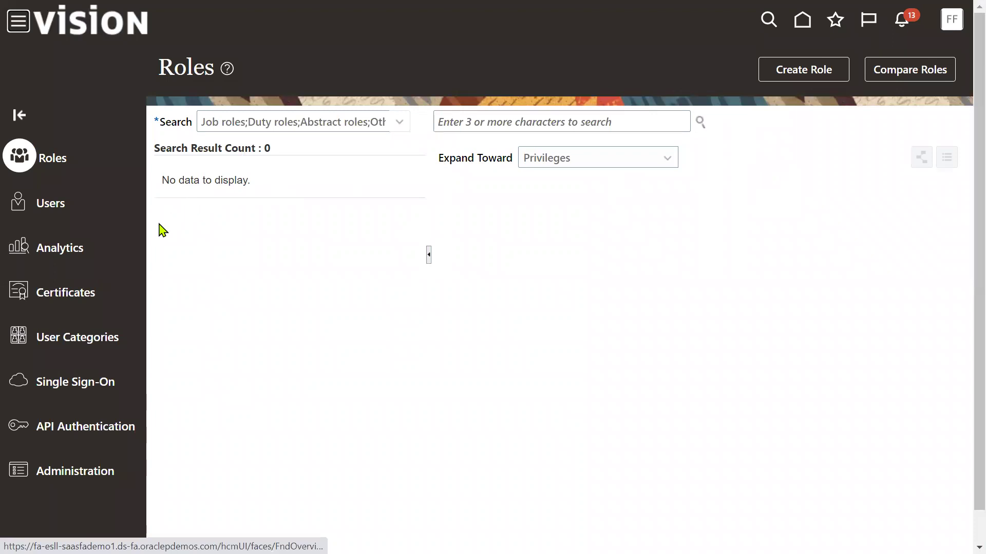
click(54, 206)
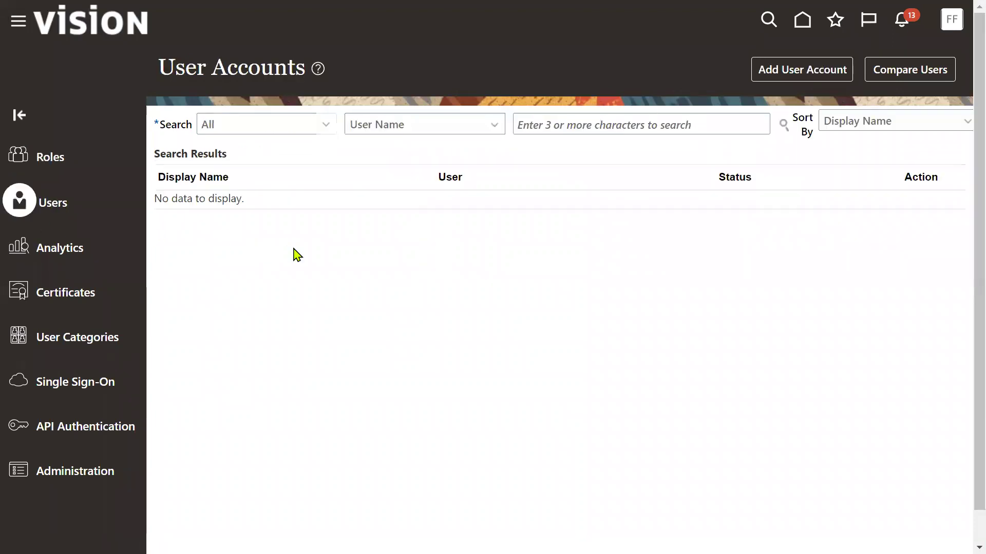
Search user accounts for the contact's first name, then rerun the search by Last Name
click(568, 118)
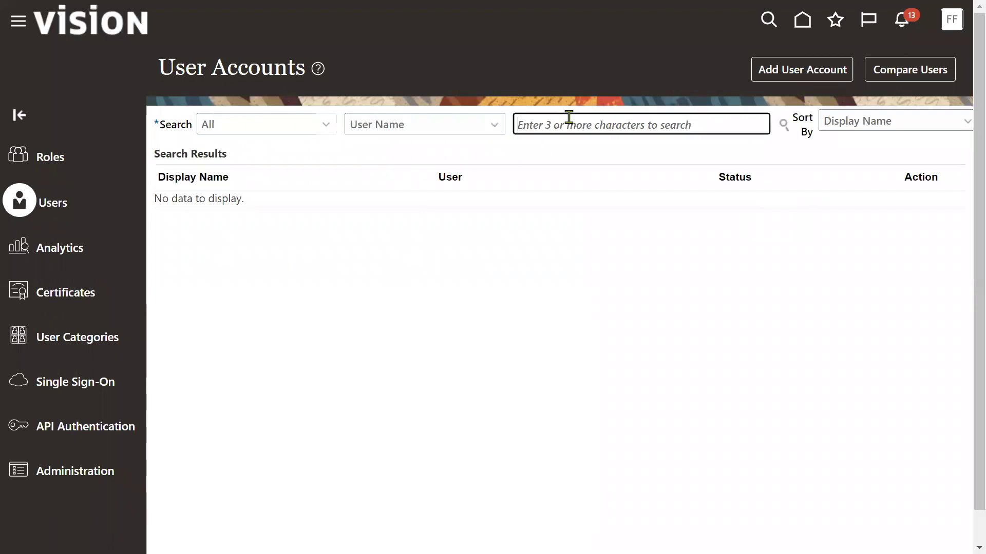
text(tom)
key(Return)
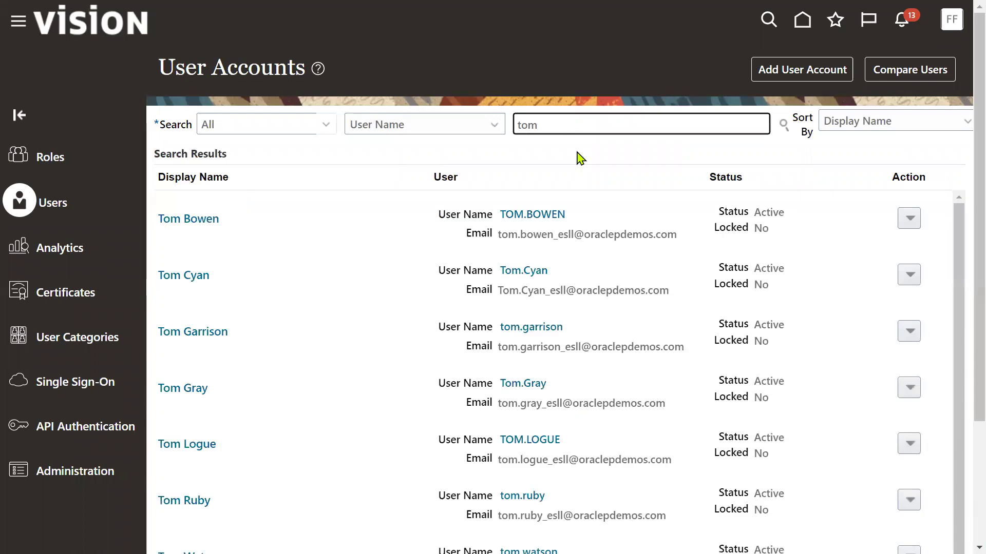
scroll(604, 437, down, 1)
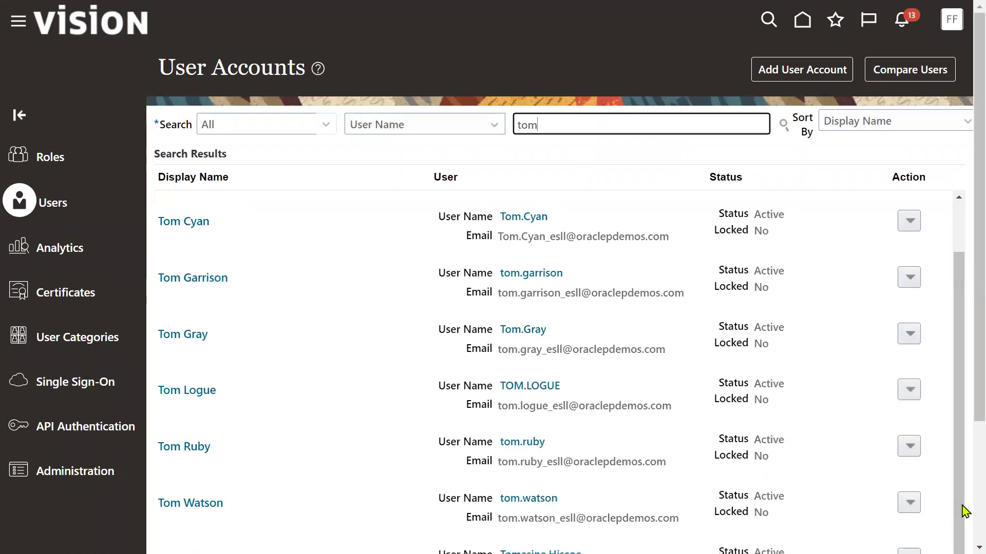
scroll(965, 512, down, 3)
scroll(651, 446, up, 4)
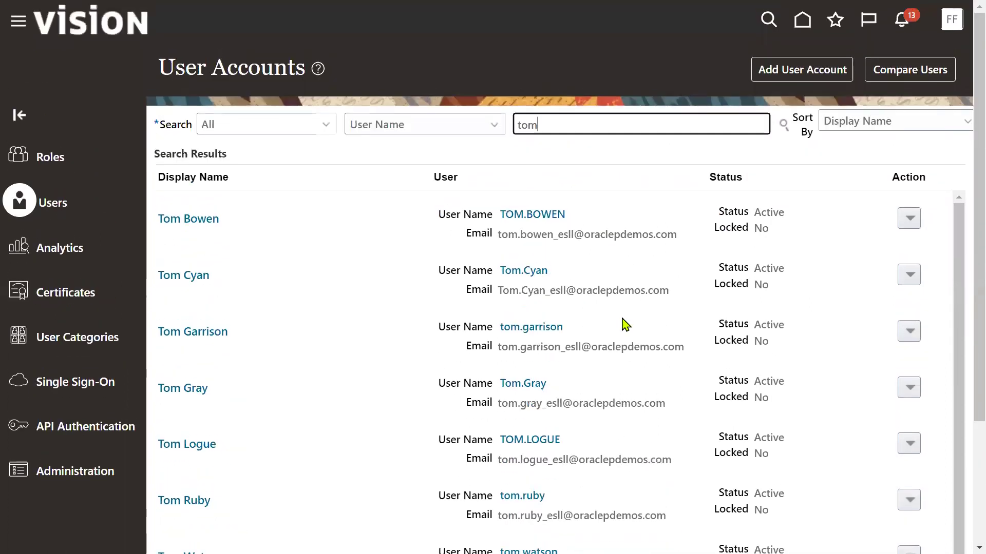
double_click(561, 122)
click(451, 128)
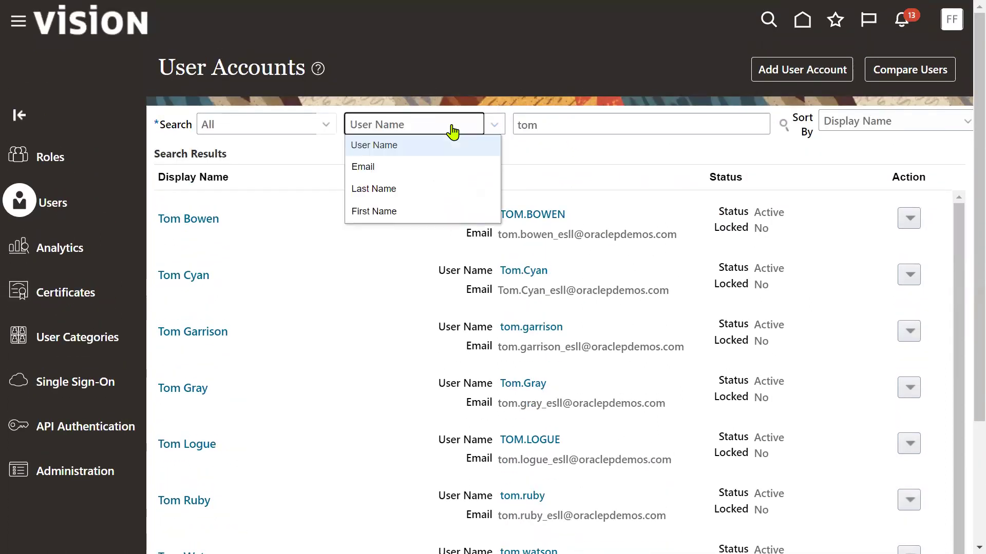
click(400, 190)
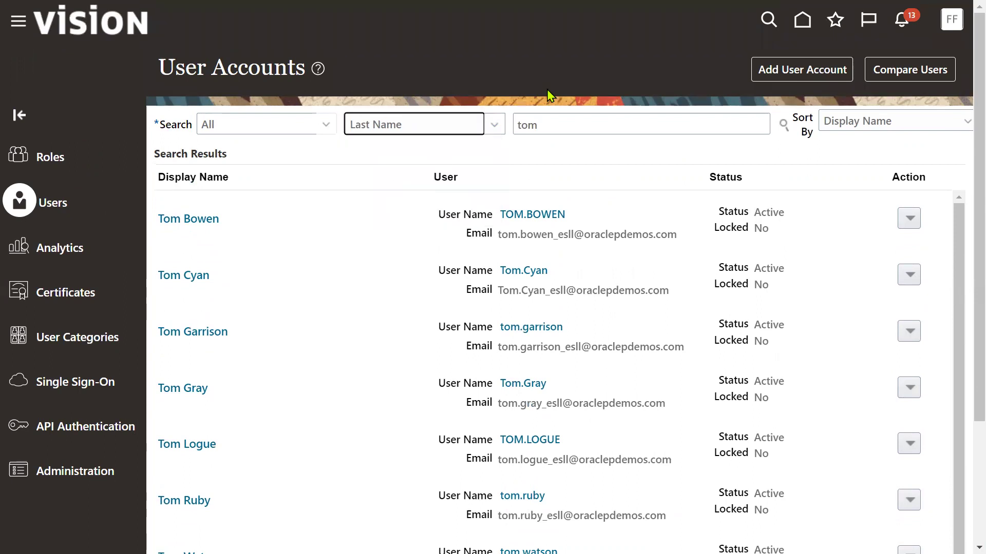
double_click(596, 123)
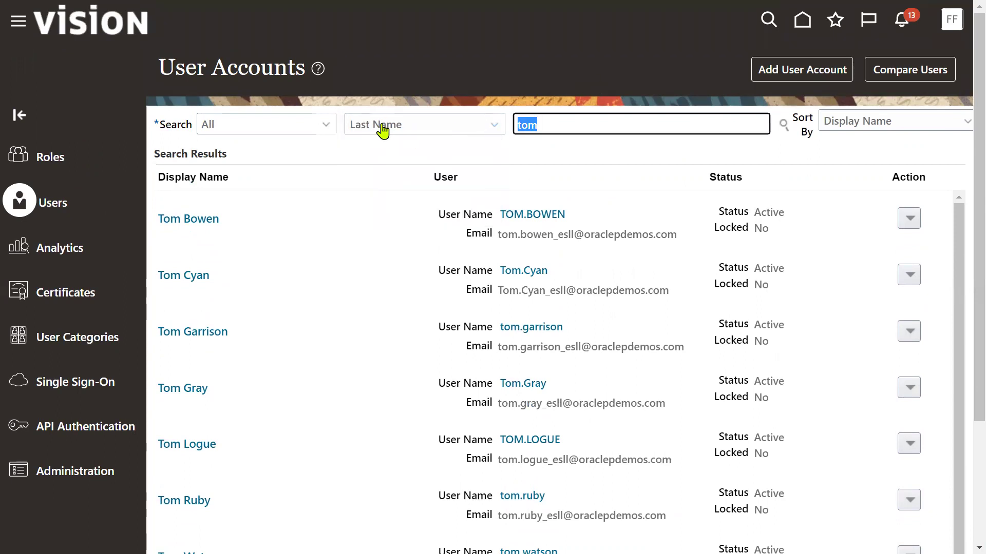
key(Return)
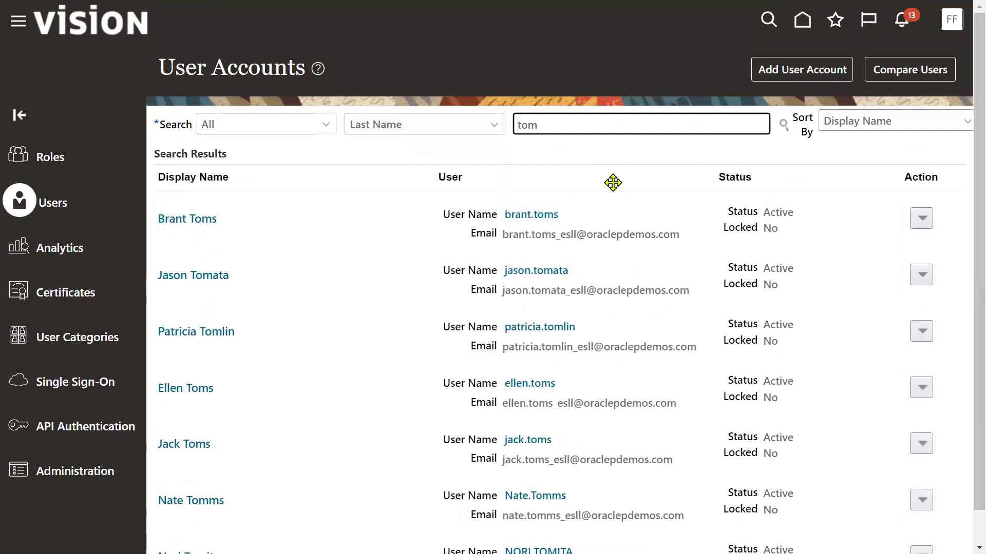
Search by User Name with the contact's dot-separated user name and open the matching account
key(ctrl+a)
key(Return)
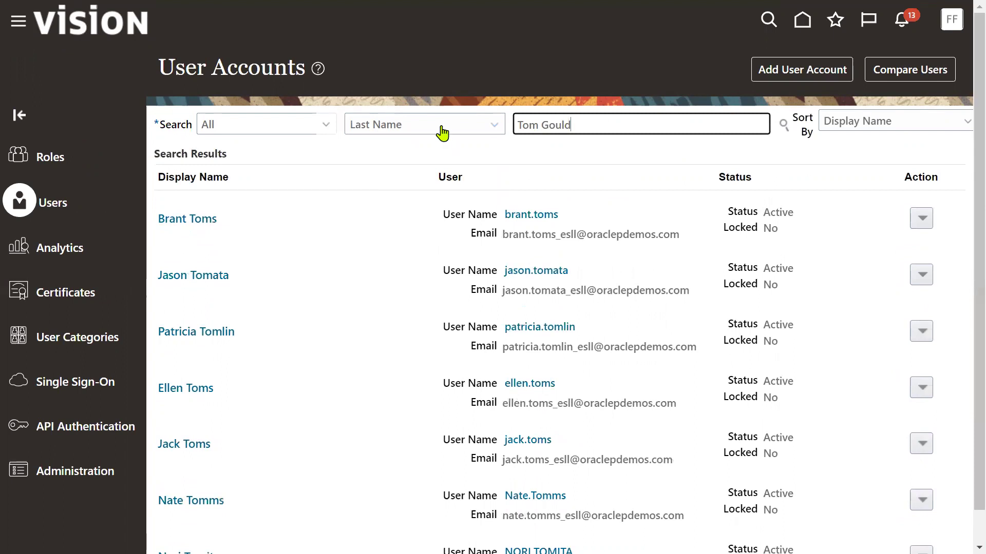
click(440, 129)
click(427, 144)
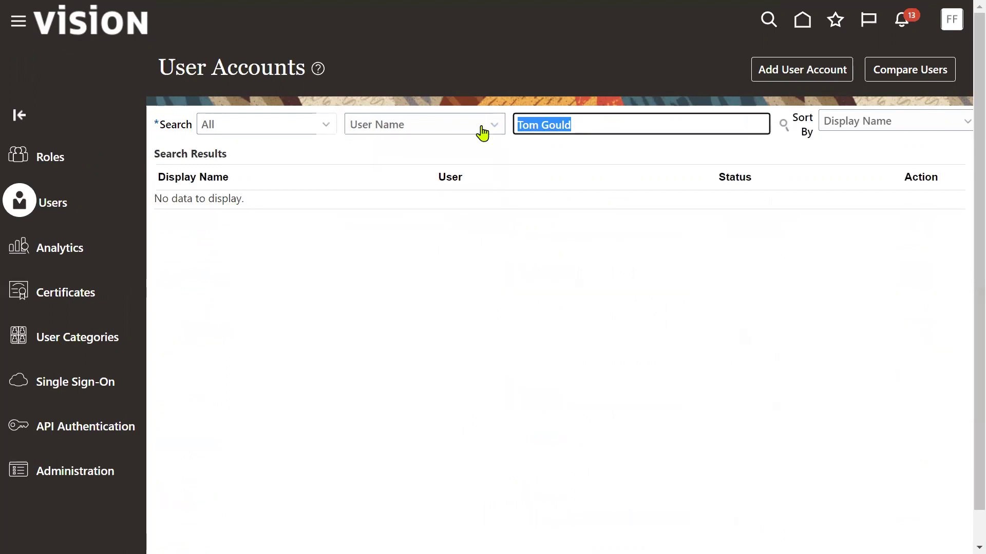
click(546, 126)
key(BackSpace)
text(.)
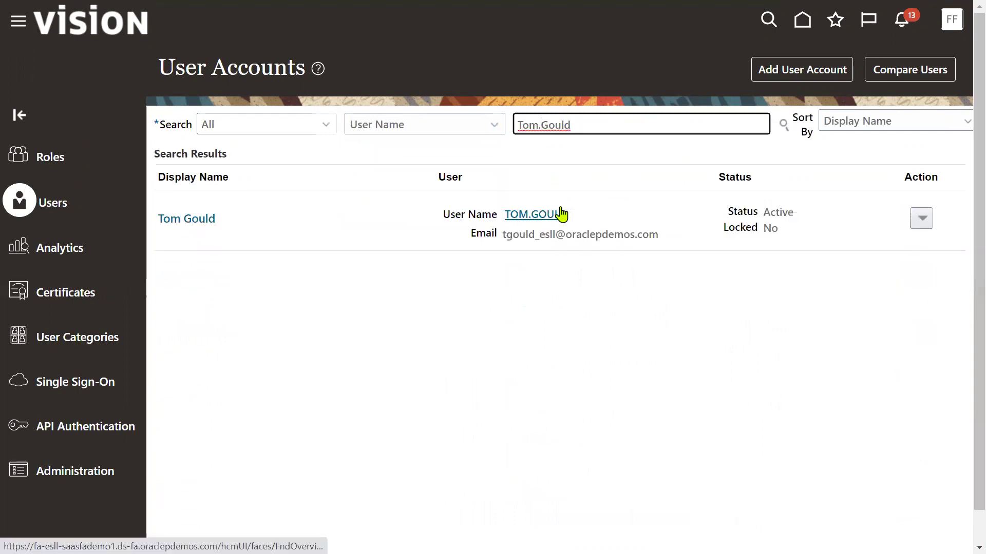
click(546, 216)
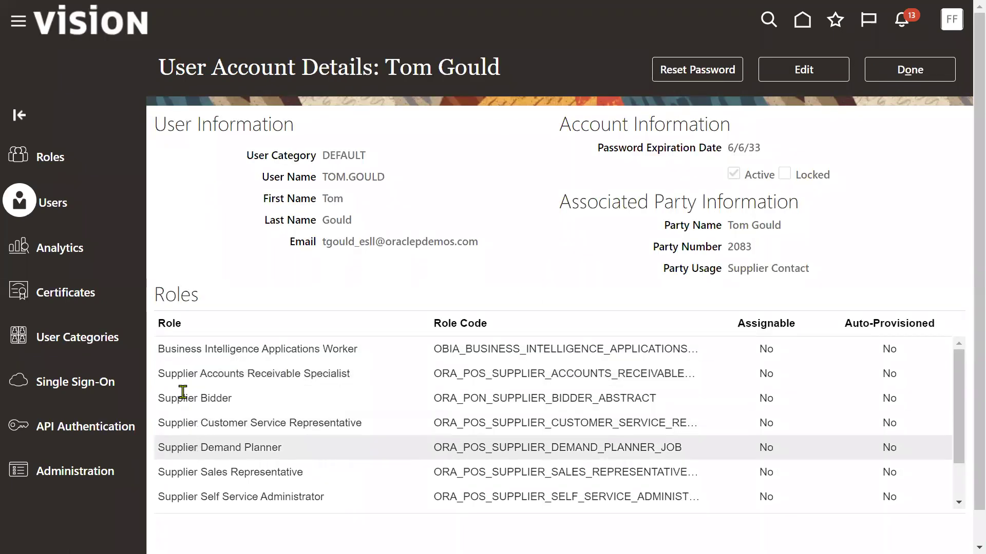
Copy the supplier contact's user name from the account details
drag(323, 177, 383, 178)
key(ctrl+c)
right_click(368, 173)
click(386, 191)
Manually reset the contact's password, enter and confirm the new one, and return to the accounts list
click(689, 75)
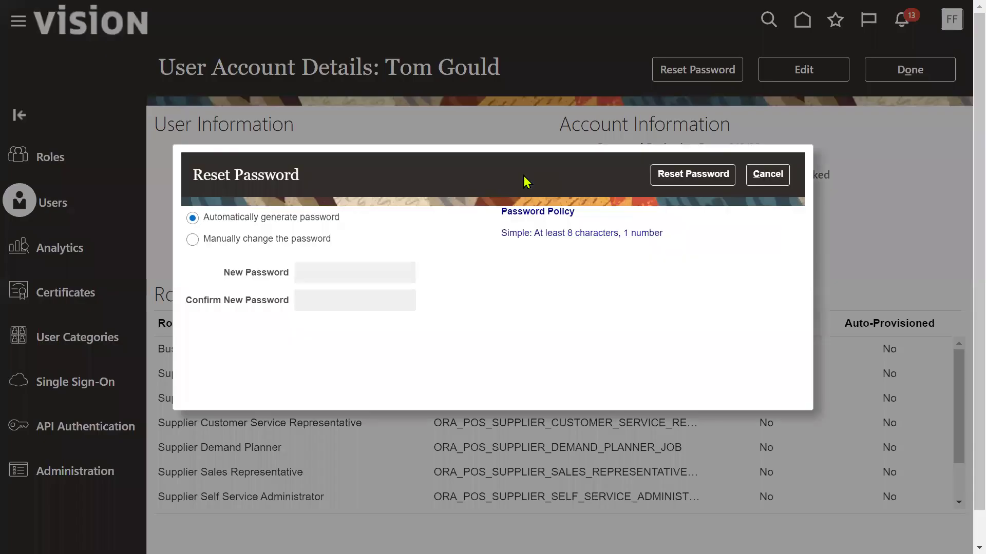
click(303, 240)
click(365, 276)
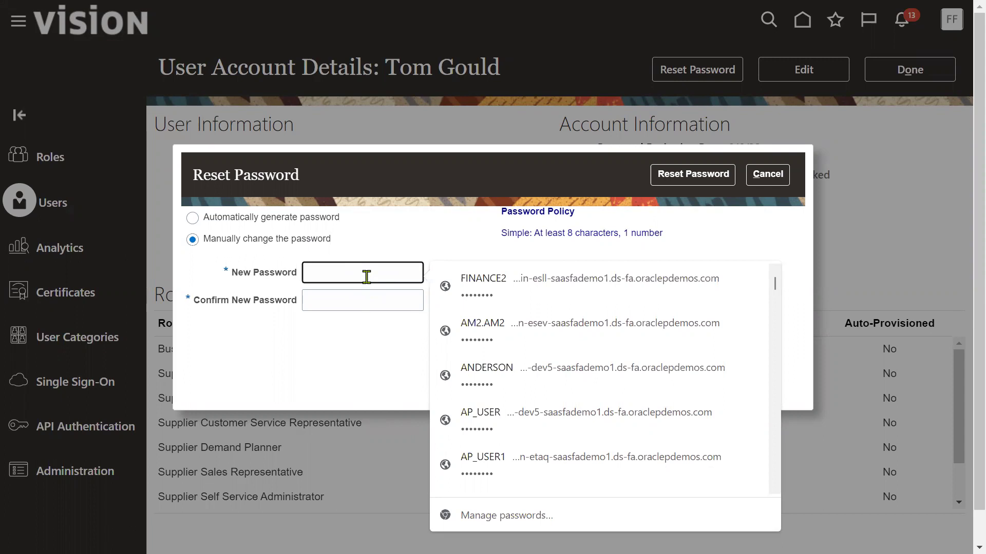
text(•)
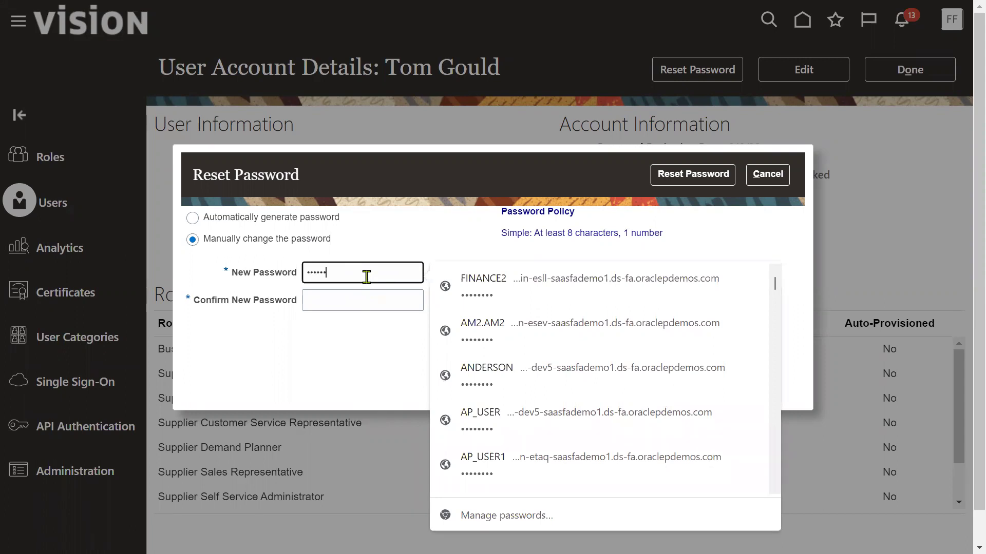
key(Tab)
text(••)
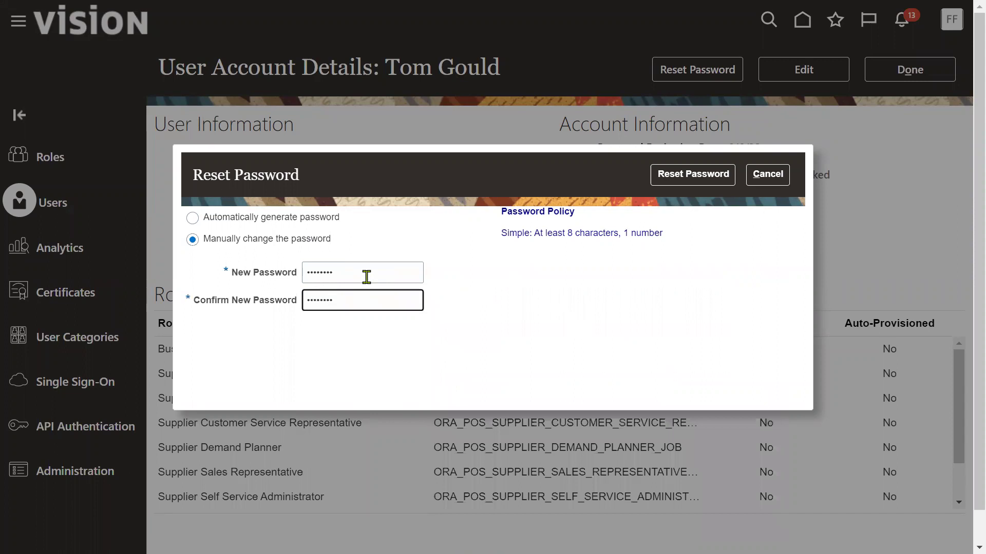
text(••••••)
click(691, 174)
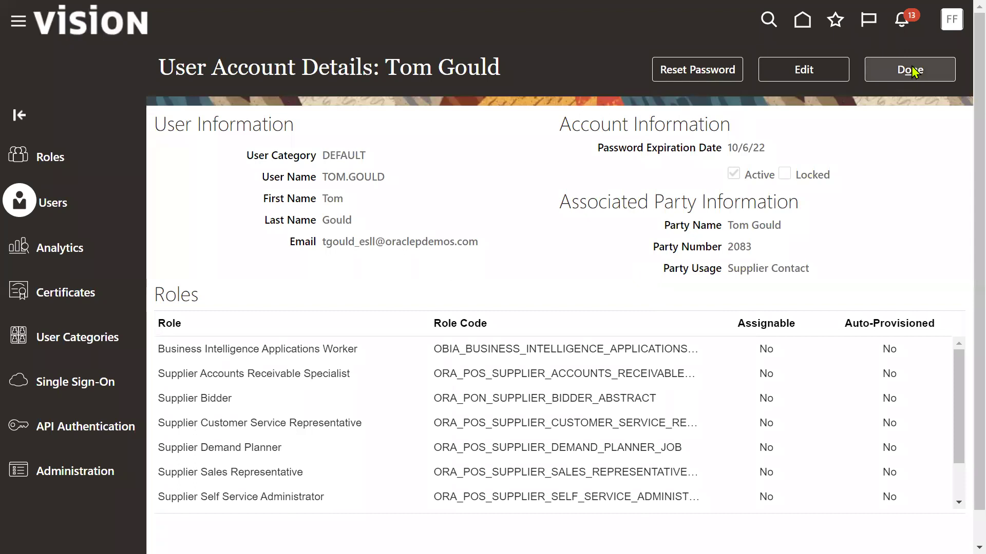
click(908, 69)
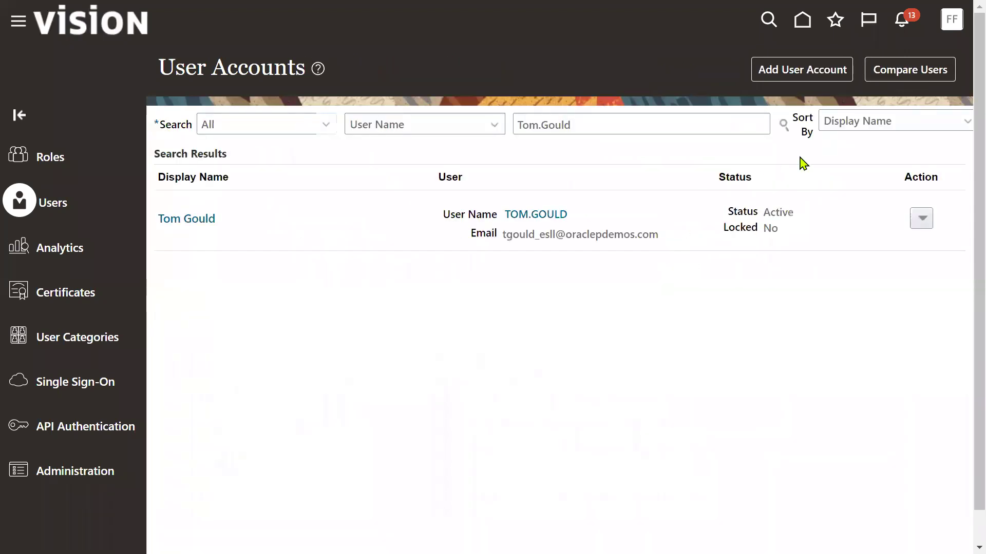
Sign out of the current Oracle Fusion Cloud session
click(952, 23)
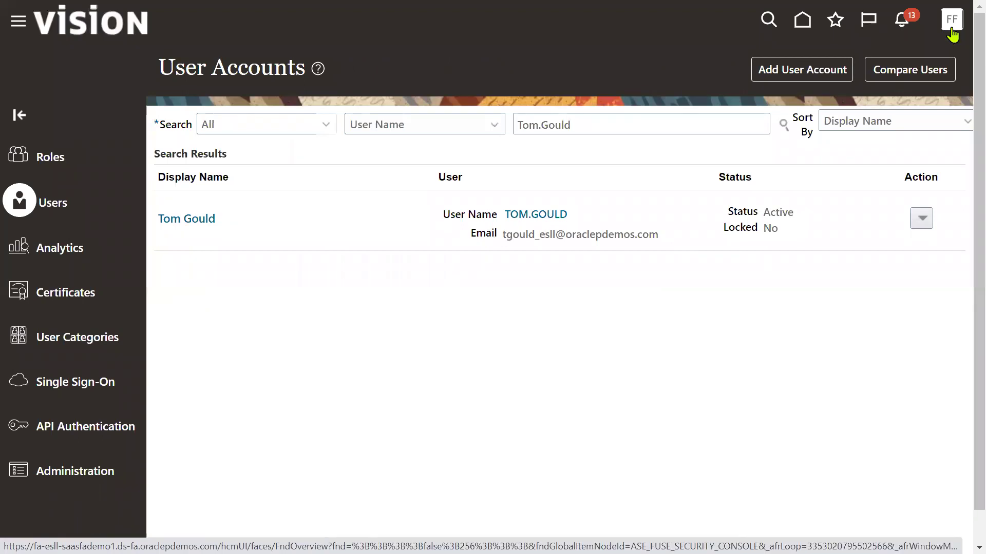
click(921, 57)
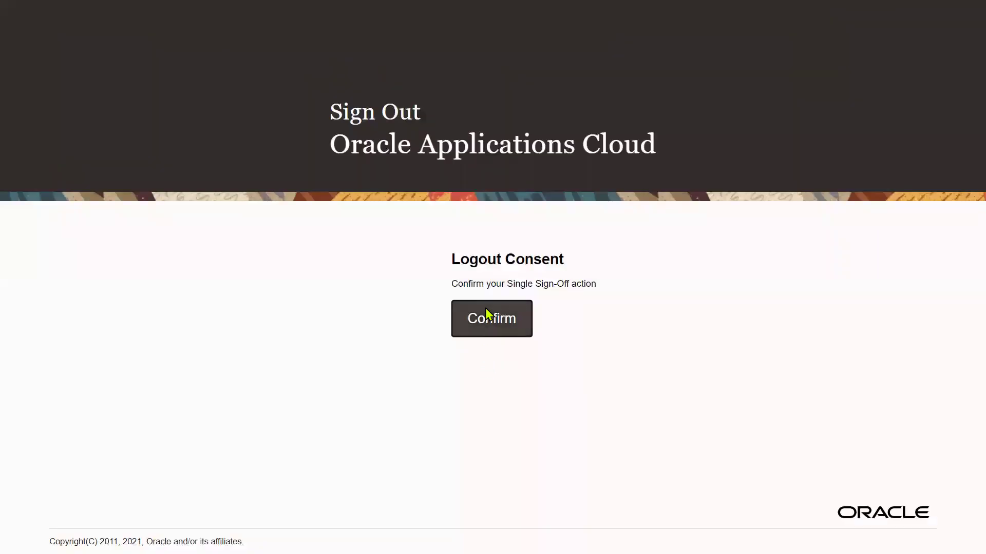
click(487, 314)
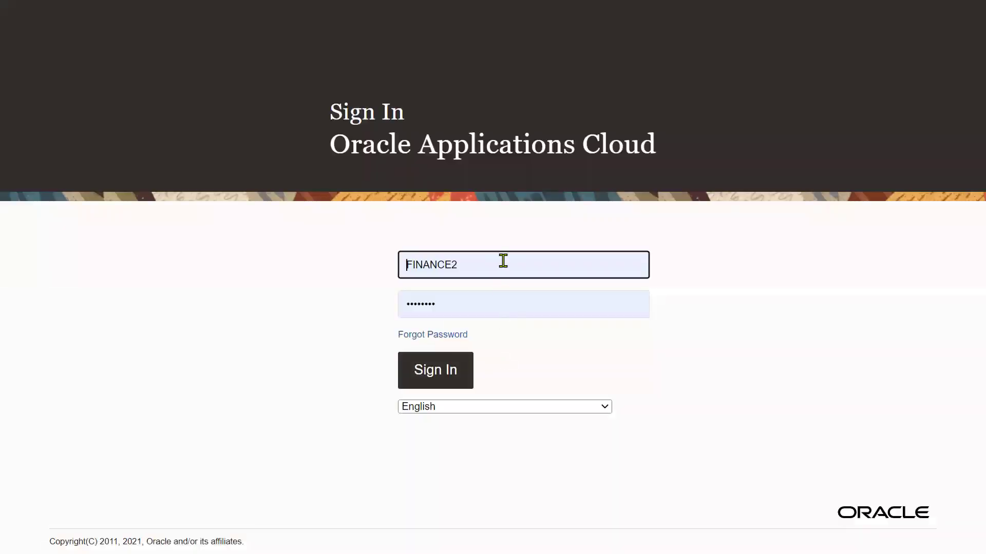
Sign in as the supplier contact with the copied user name and new password, saving it in the browser
double_click(503, 261)
text(t)
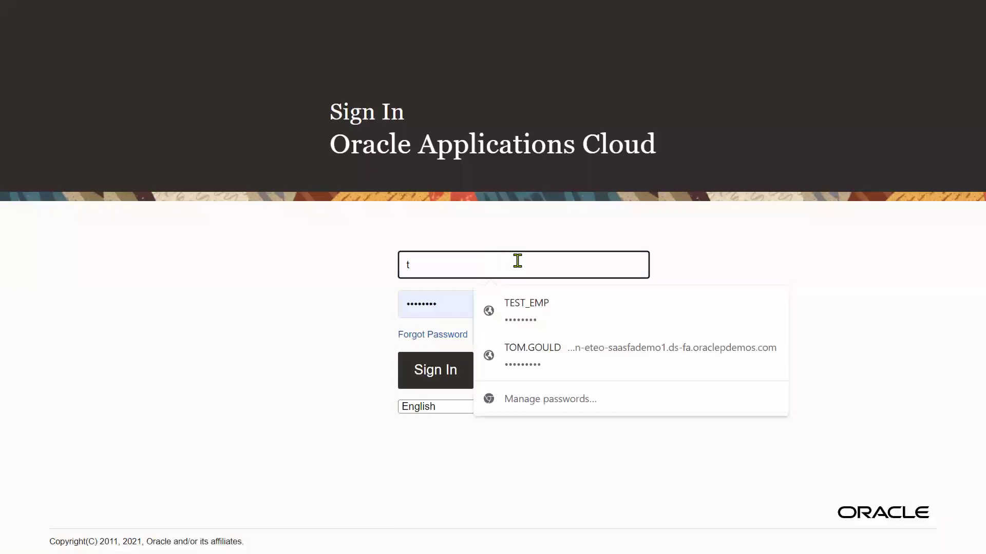
click(518, 346)
click(442, 378)
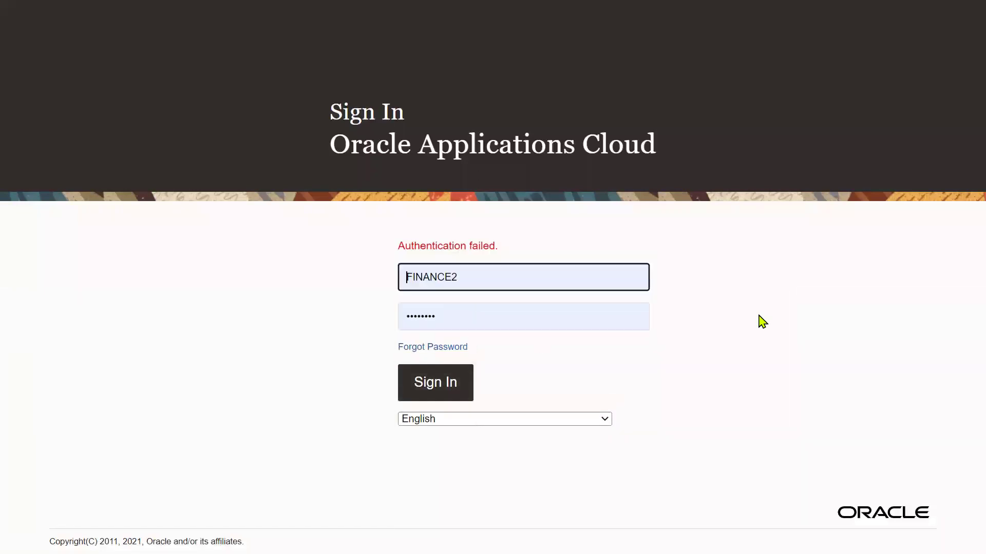
double_click(558, 284)
right_click(557, 284)
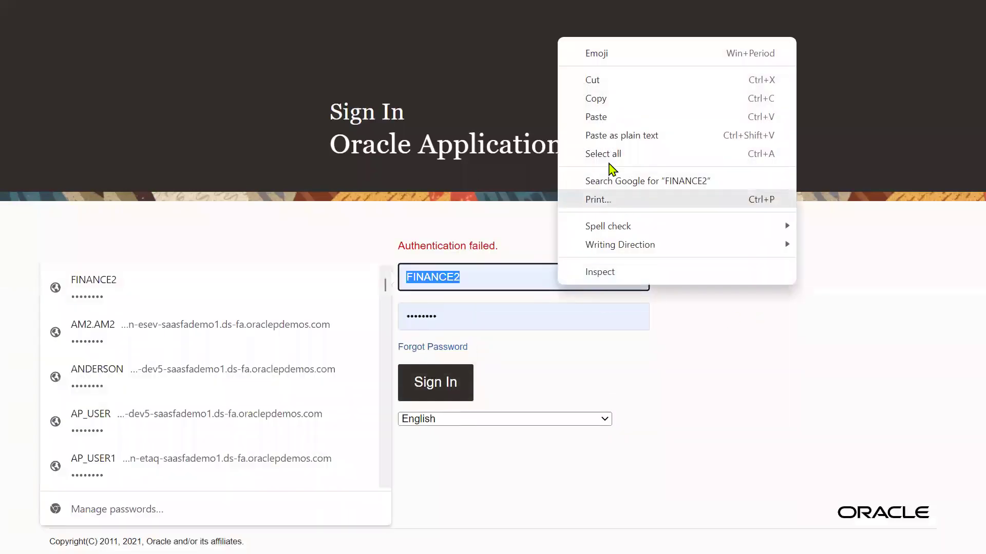
click(601, 118)
click(440, 320)
double_click(440, 320)
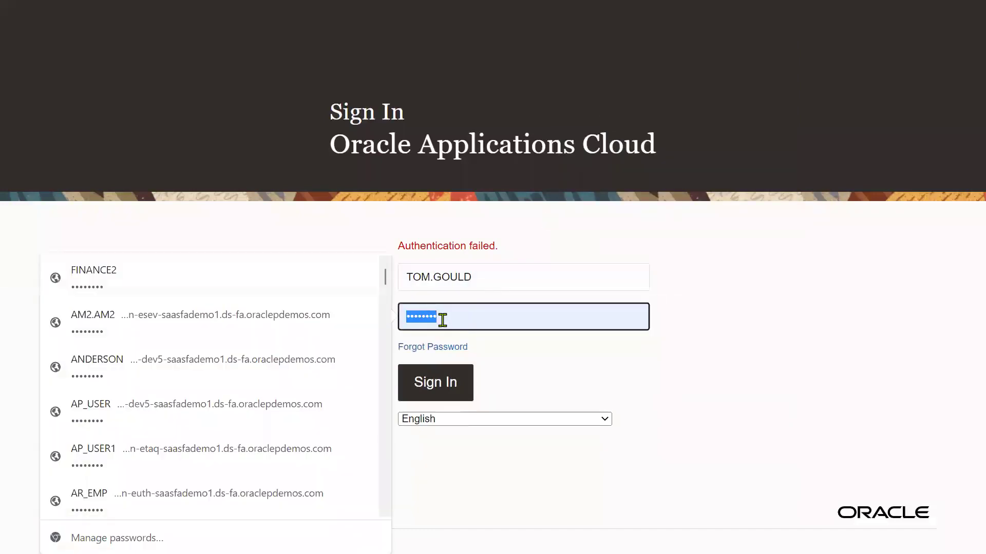
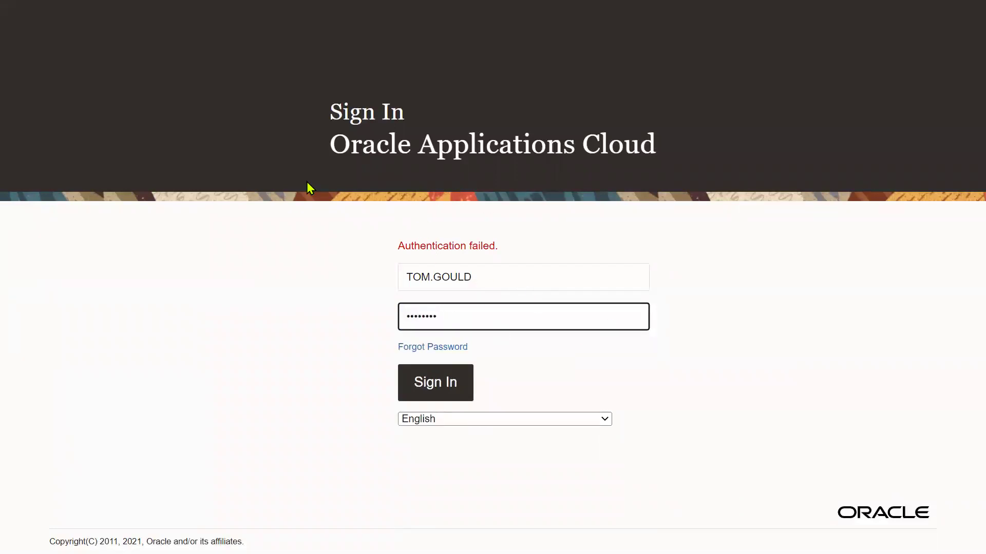
key(Return)
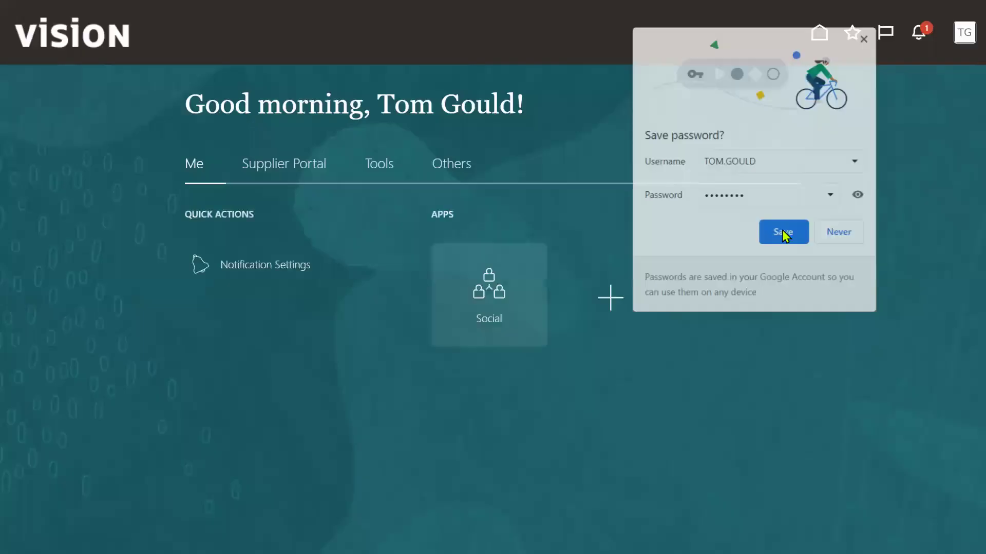
click(784, 236)
Open the Supplier Portal tile and view the agreements opened in the last 30 days
click(280, 171)
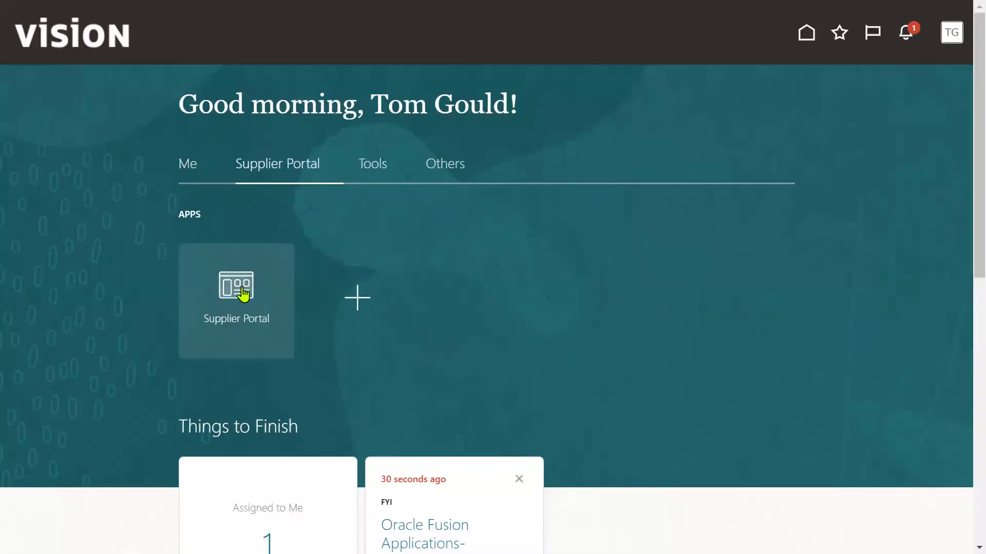
click(242, 291)
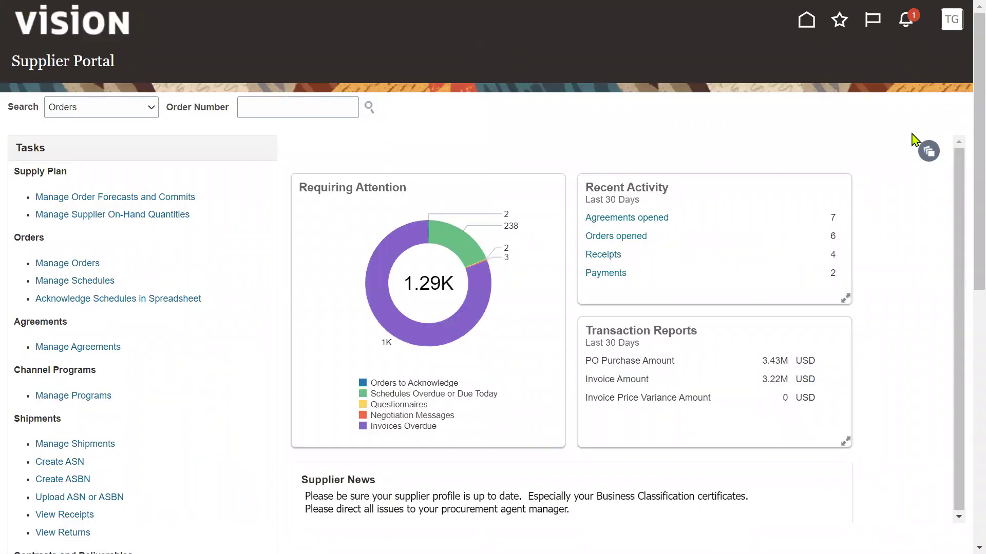
click(952, 23)
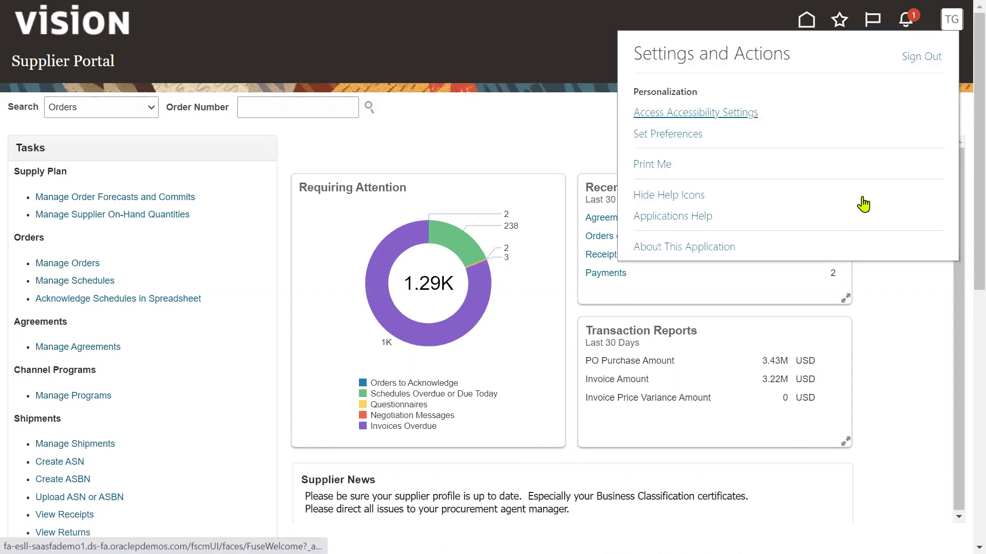
click(500, 82)
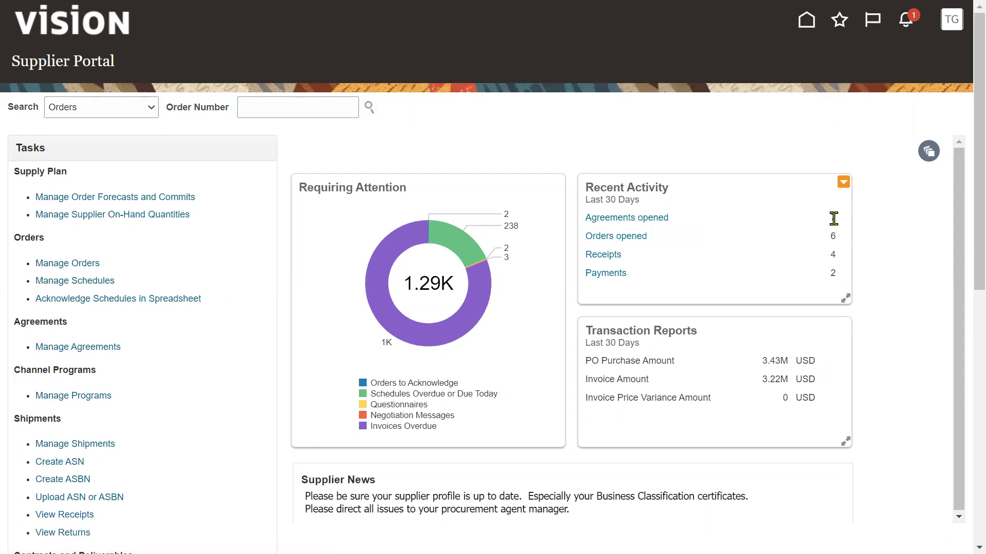
click(650, 221)
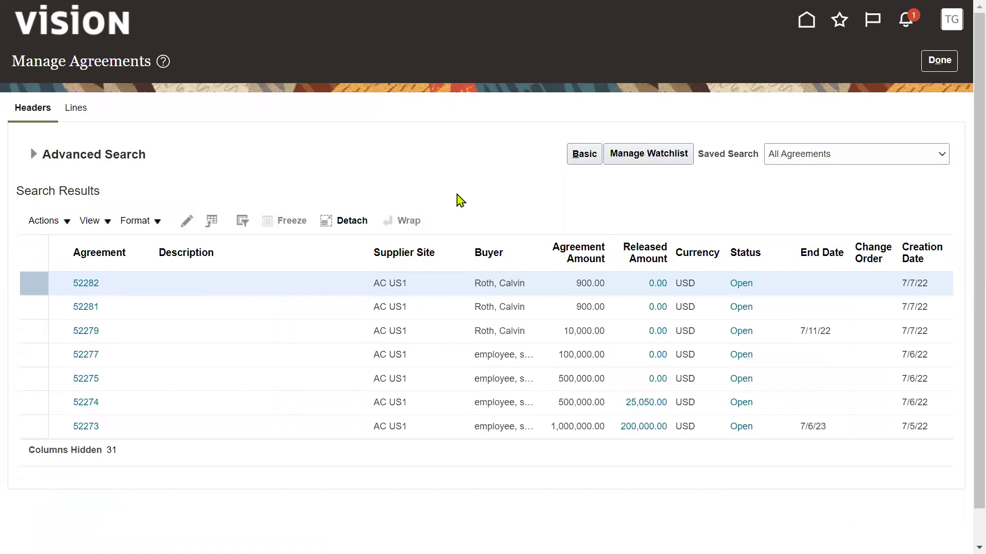
Review all notifications in the All tab, then go Home and reopen the Supplier Portal
click(907, 20)
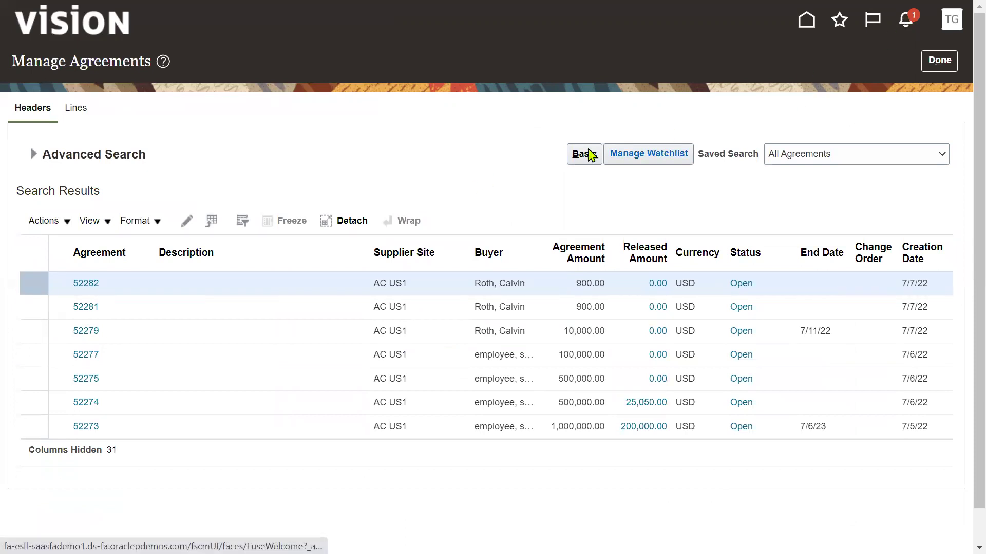
click(874, 50)
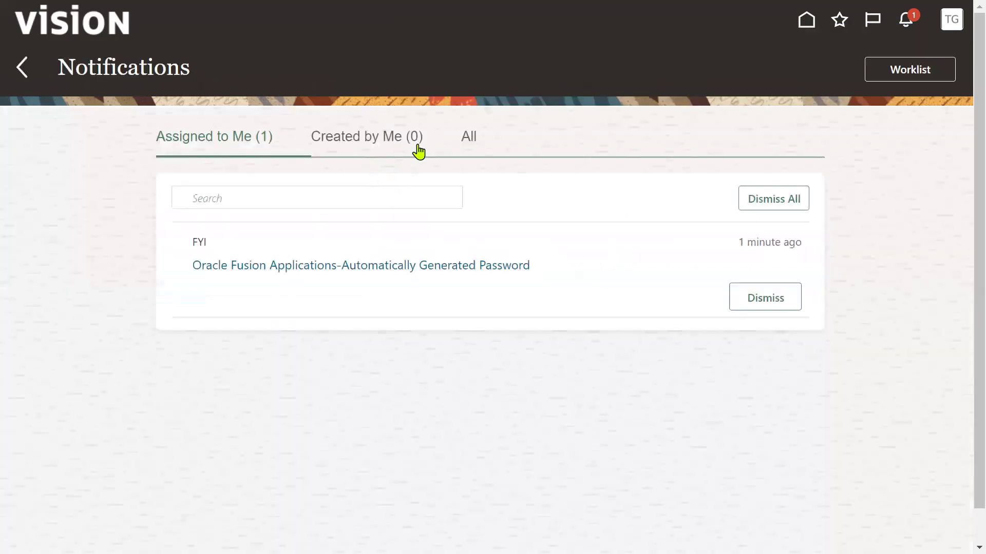
click(469, 138)
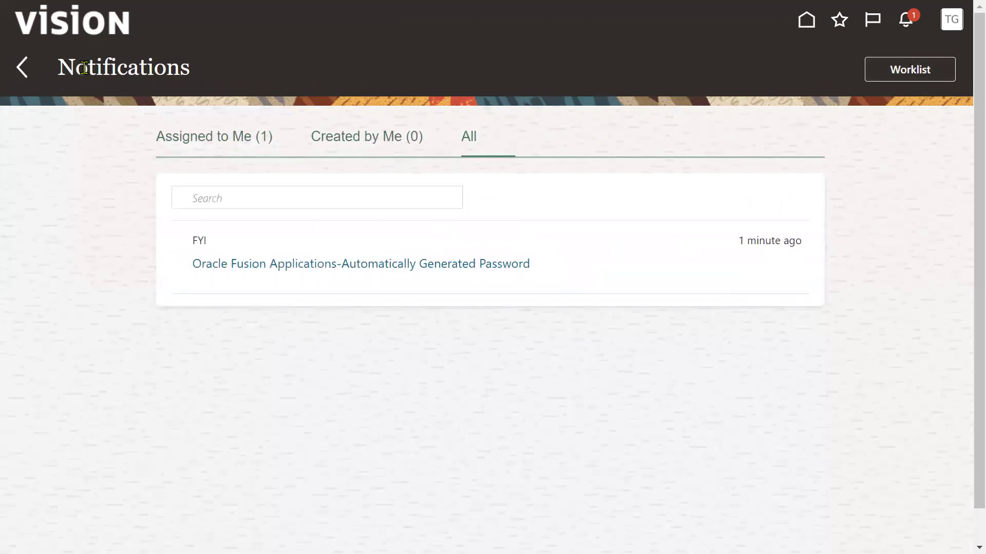
click(808, 22)
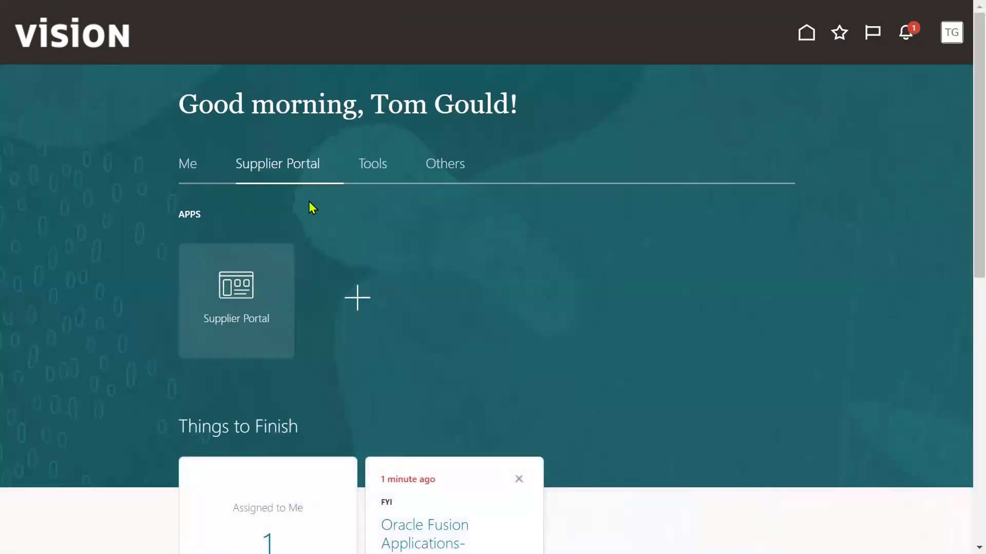
click(235, 298)
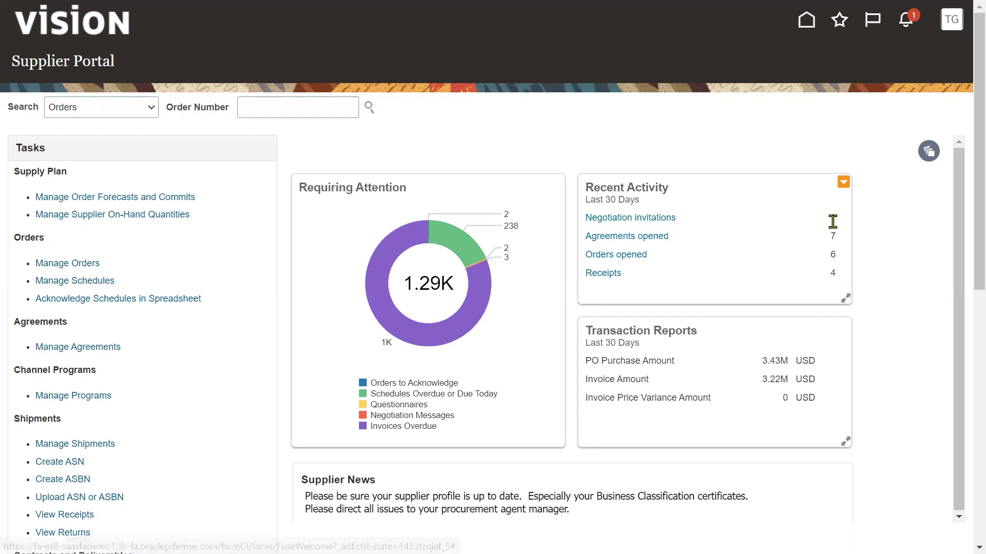
Open RFQ 31793 from Negotiation invitations and highlight its number and title, RTL RFQ
click(669, 225)
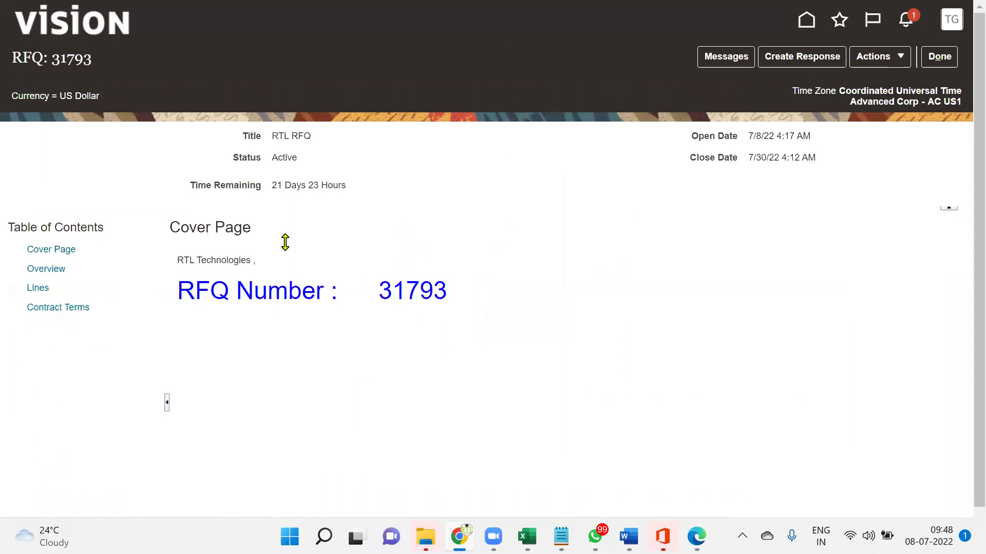
drag(379, 292, 449, 291)
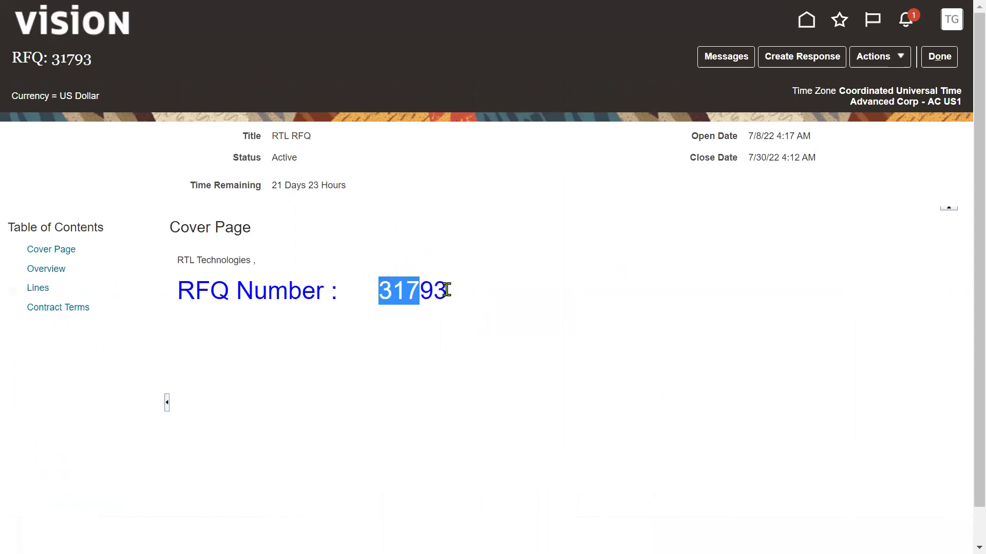
drag(272, 137, 310, 139)
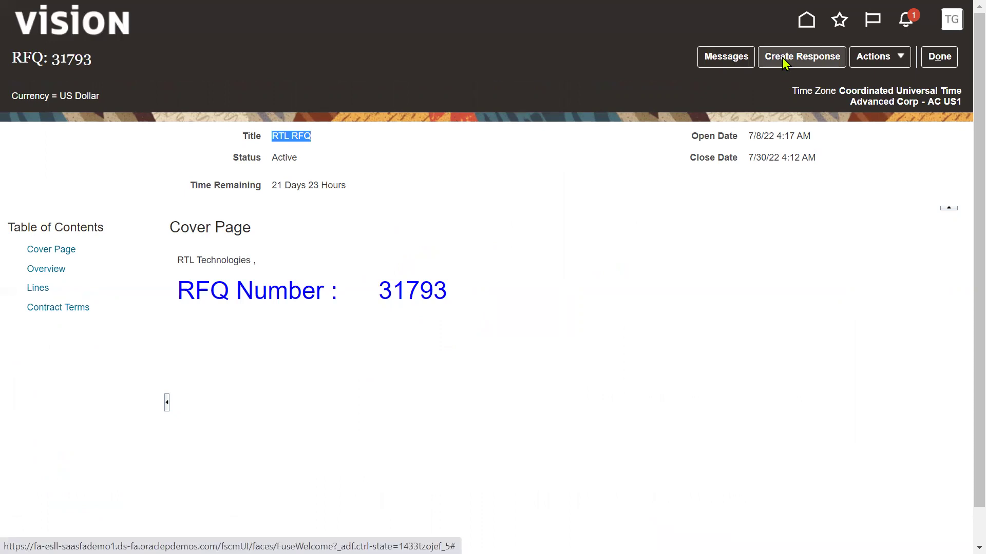
Create a new quote response to RTL RFQ via Create Response
click(896, 59)
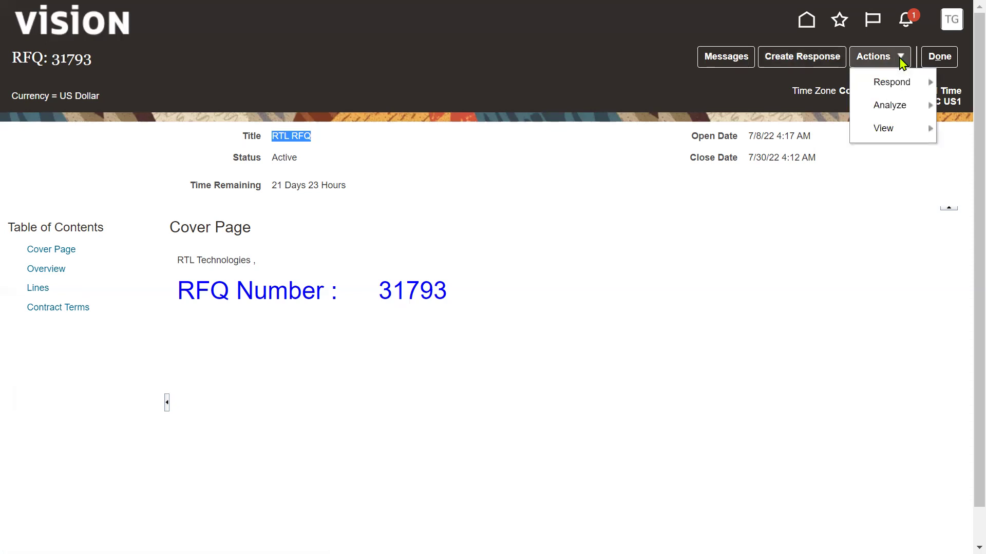
click(621, 139)
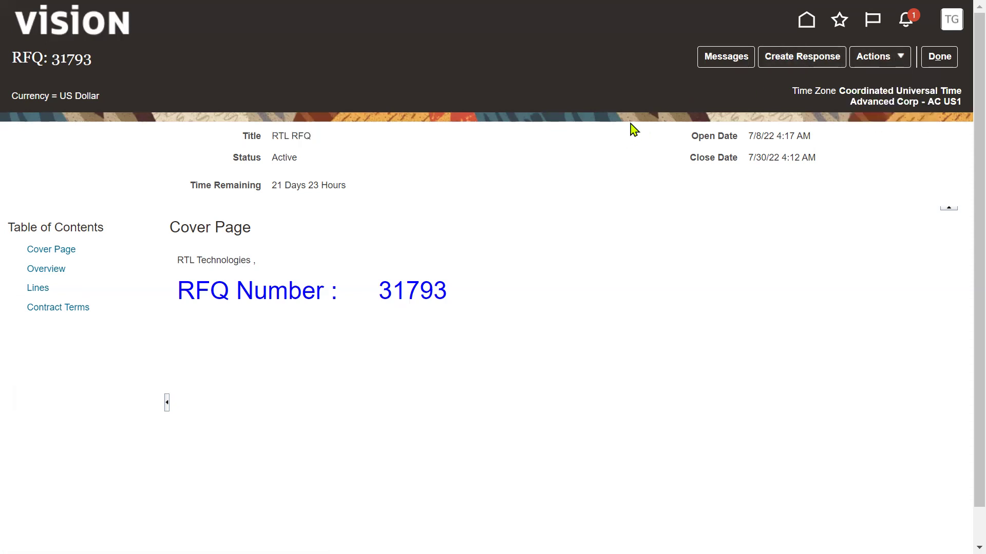
click(891, 57)
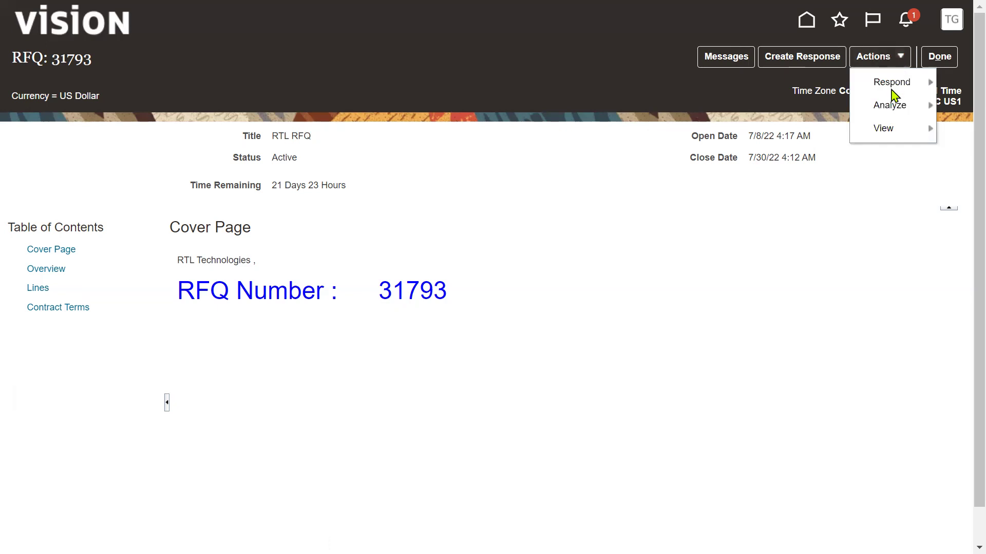
mouse_move(892, 84)
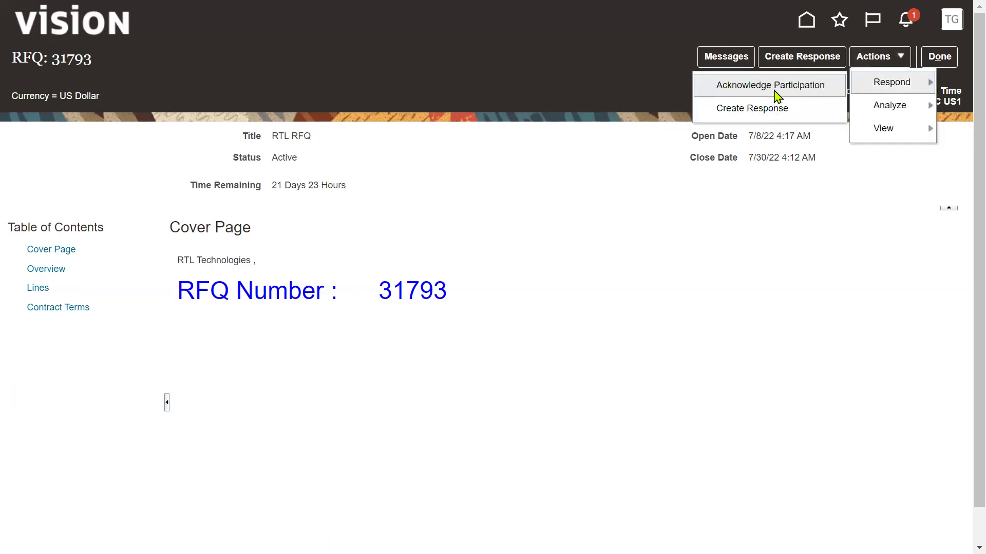
click(554, 141)
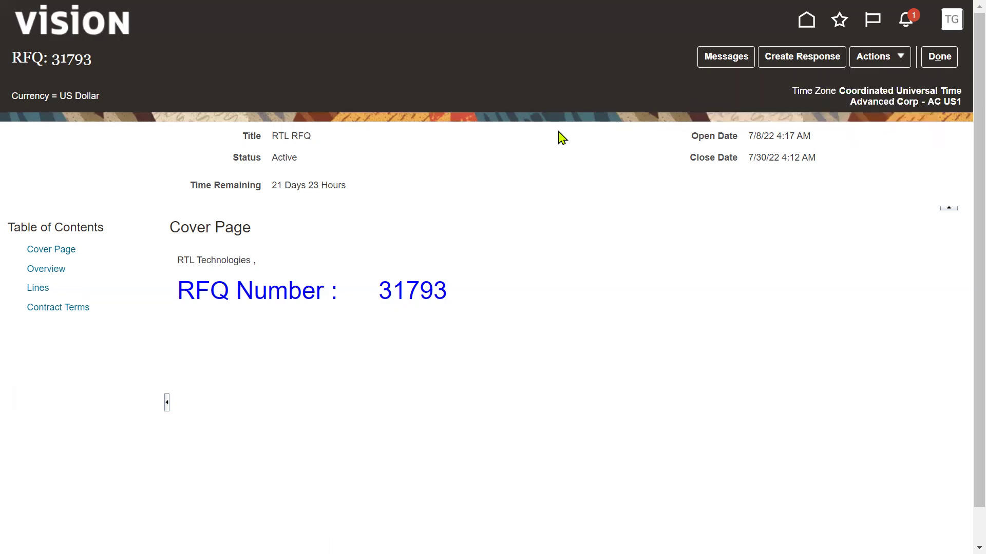
click(805, 64)
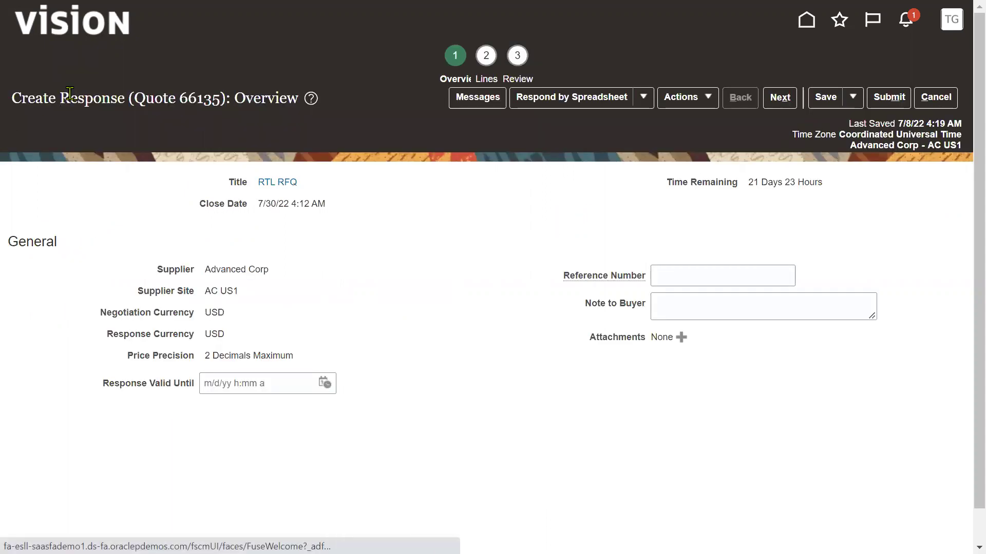
Price Oracle Linux on line 1 of Quote 66135 at 5.57, review, and submit the response
drag(13, 100, 222, 100)
click(181, 99)
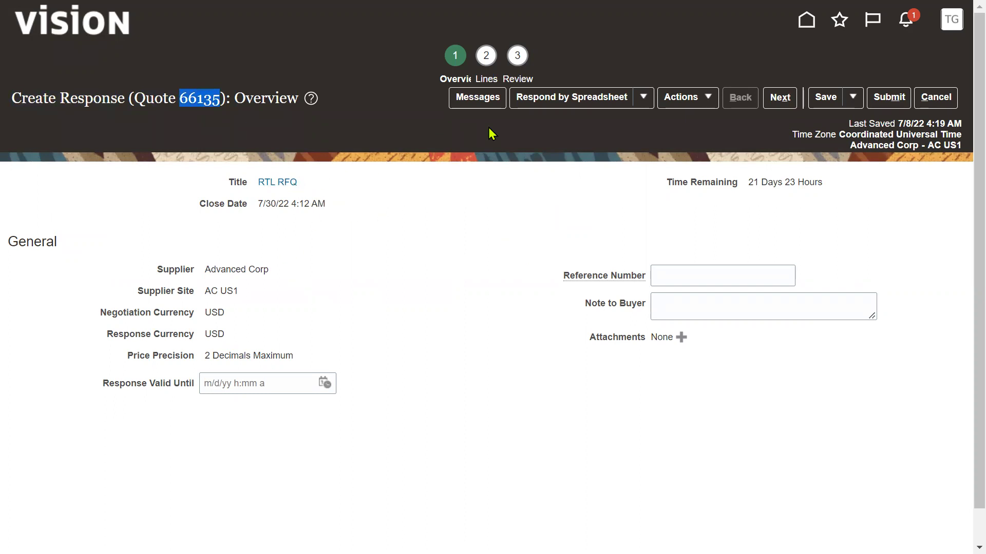
click(780, 98)
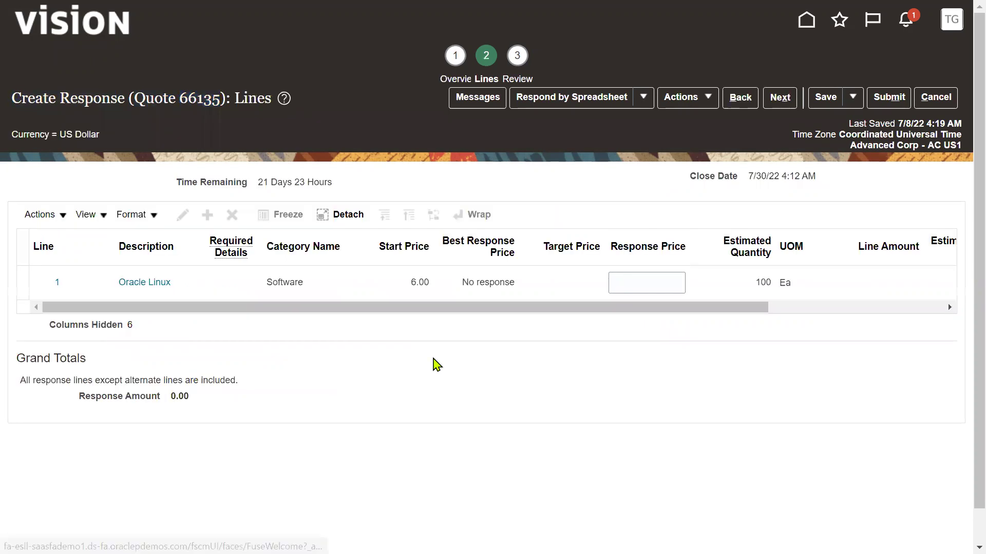
click(385, 289)
click(647, 281)
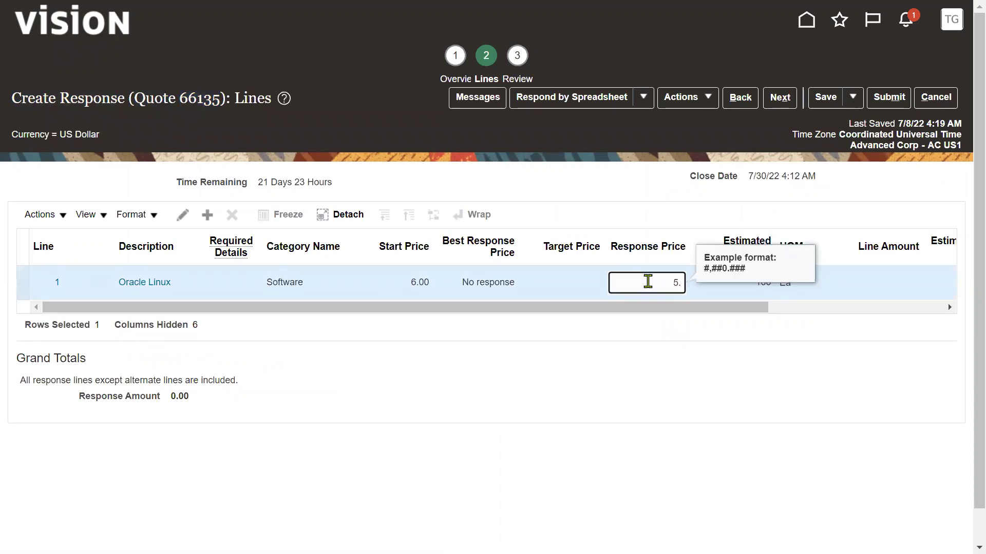
text(5.57)
click(777, 99)
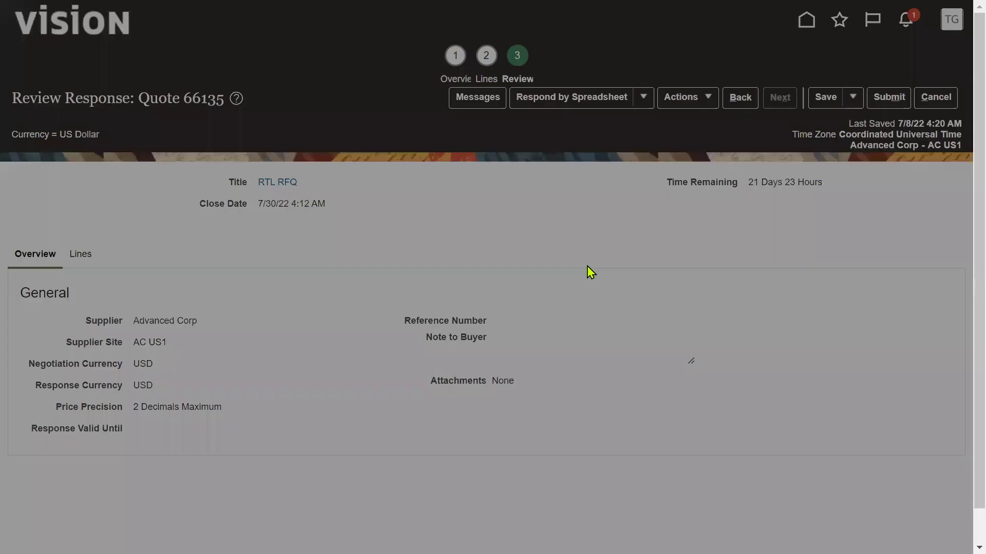
click(646, 299)
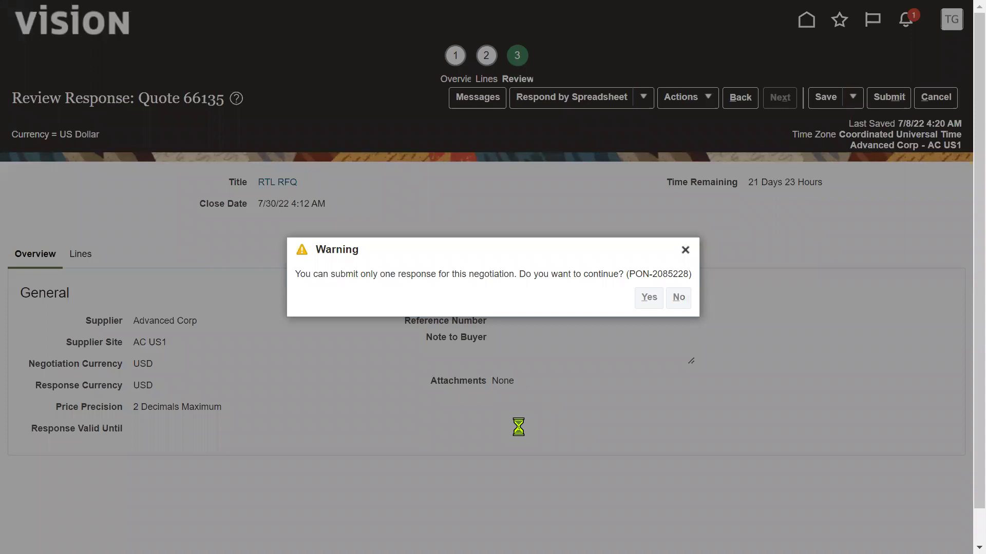
Log quote number 66135 in cell C6 of the Excel tracker
key(alt+Tab)
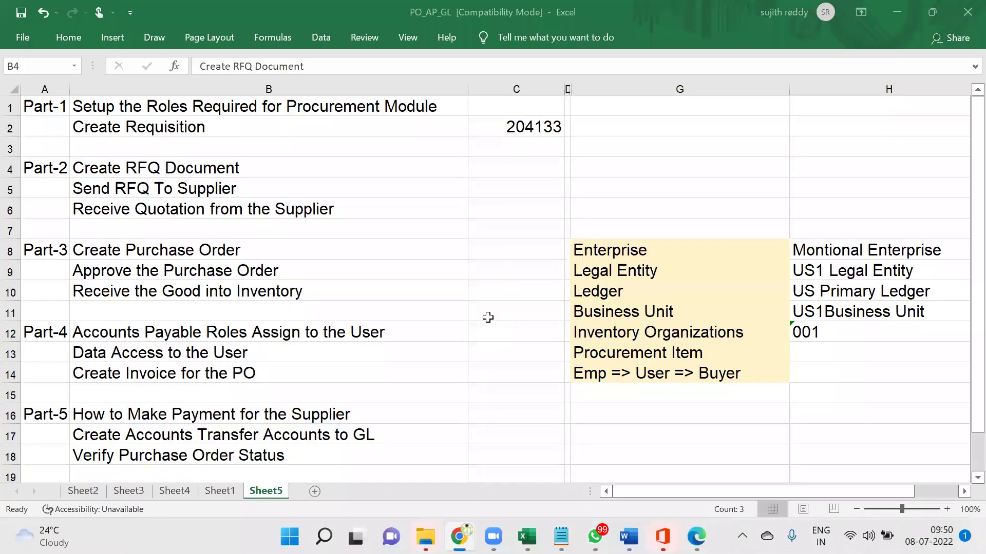
click(521, 193)
click(524, 207)
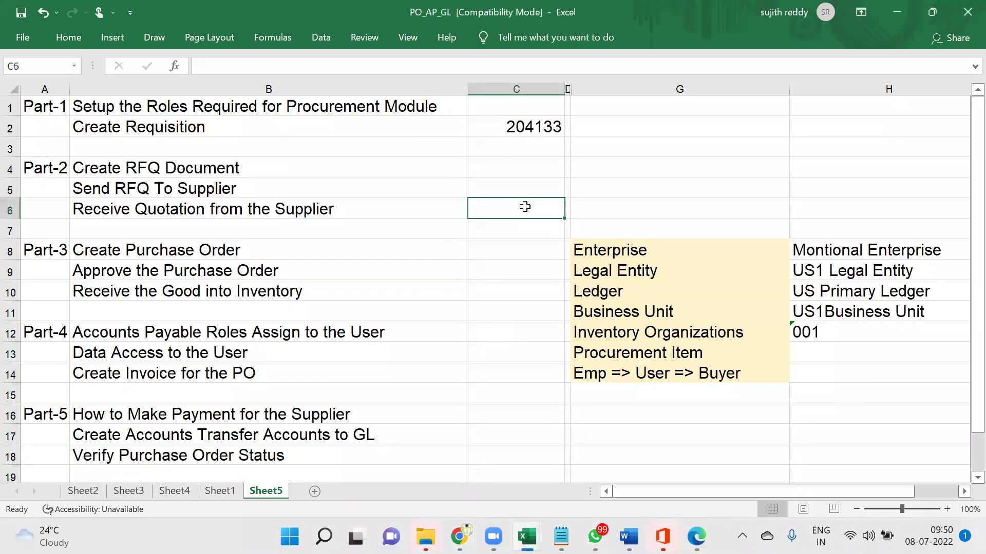
text(66135)
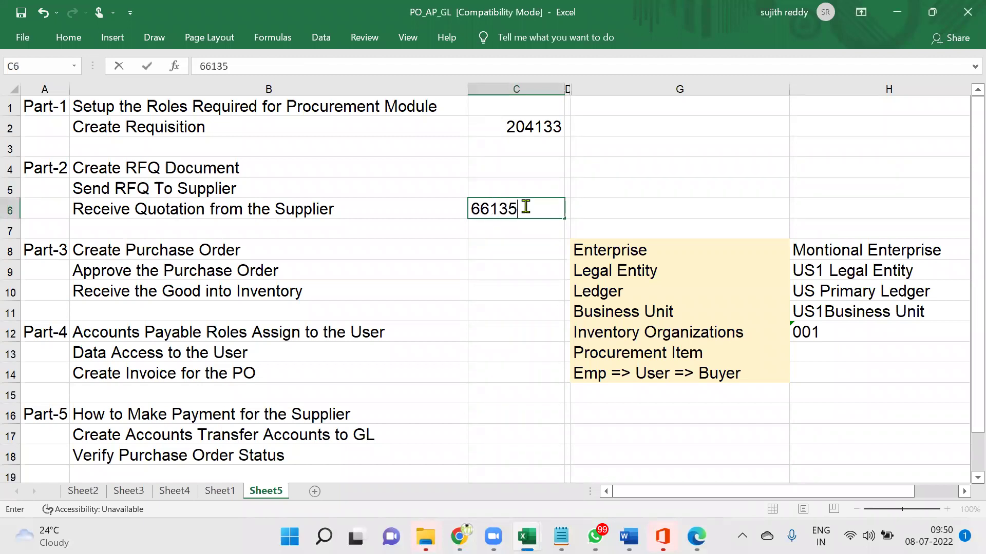
click(503, 167)
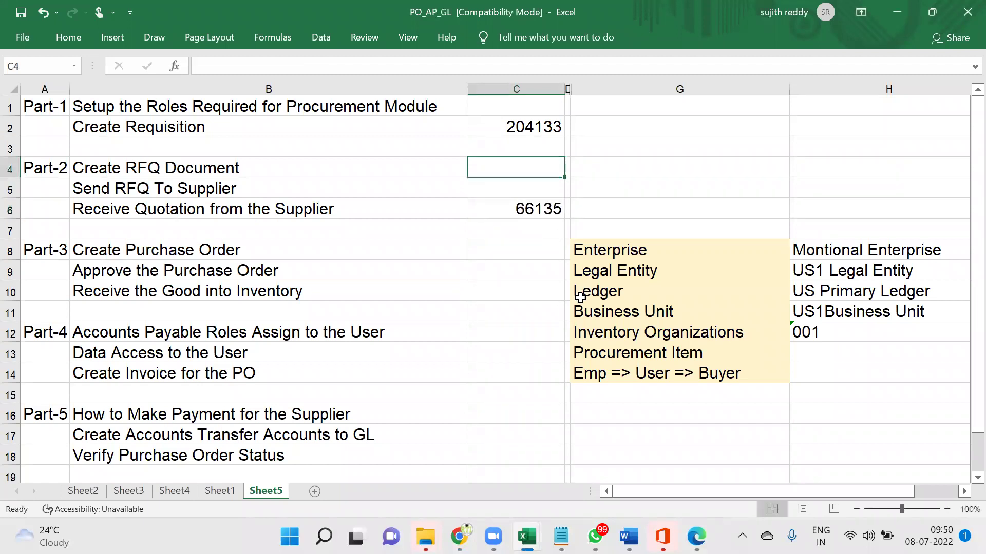
Copy RFQ 31793 from Oracle and enter 31793 in cell C4, replacing the bad paste
key(alt+Tab)
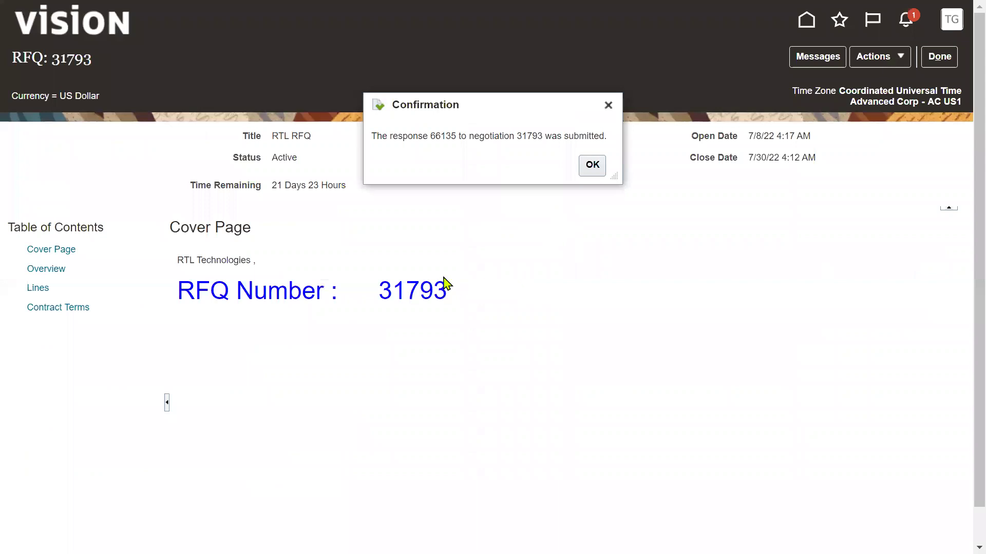
drag(388, 284, 464, 294)
drag(380, 288, 456, 297)
key(ctrl+c)
key(alt+Tab)
key(ctrl+v)
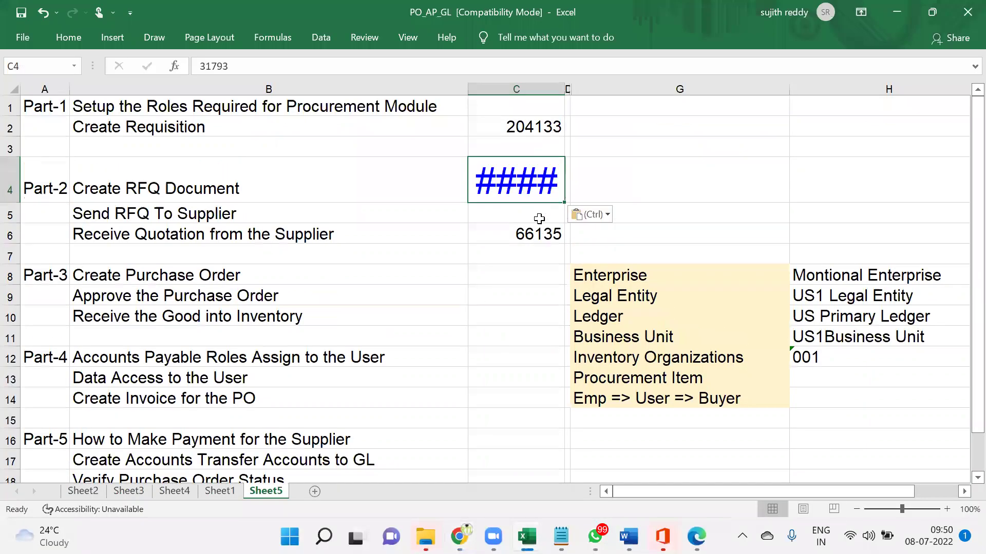
key(ctrl+z)
text(31)
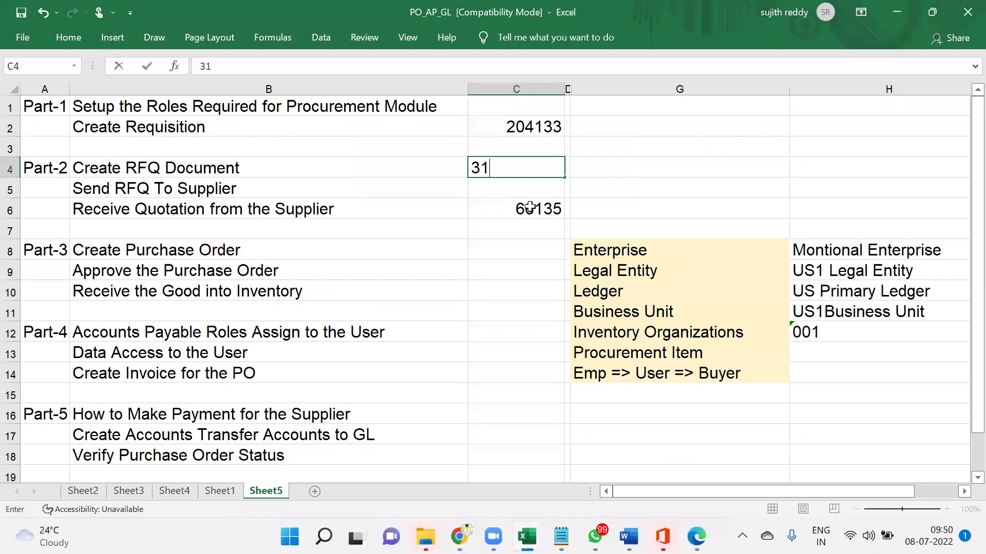
text(793)
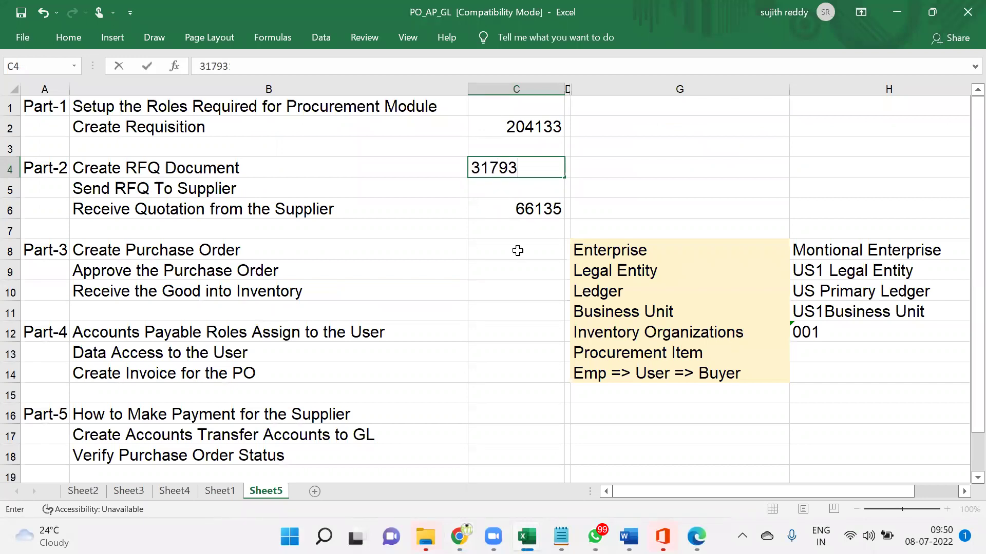
click(517, 249)
click(517, 162)
Dismiss the submission confirmation, leave RFQ 31793, and sign out of the supplier account
key(alt+Tab)
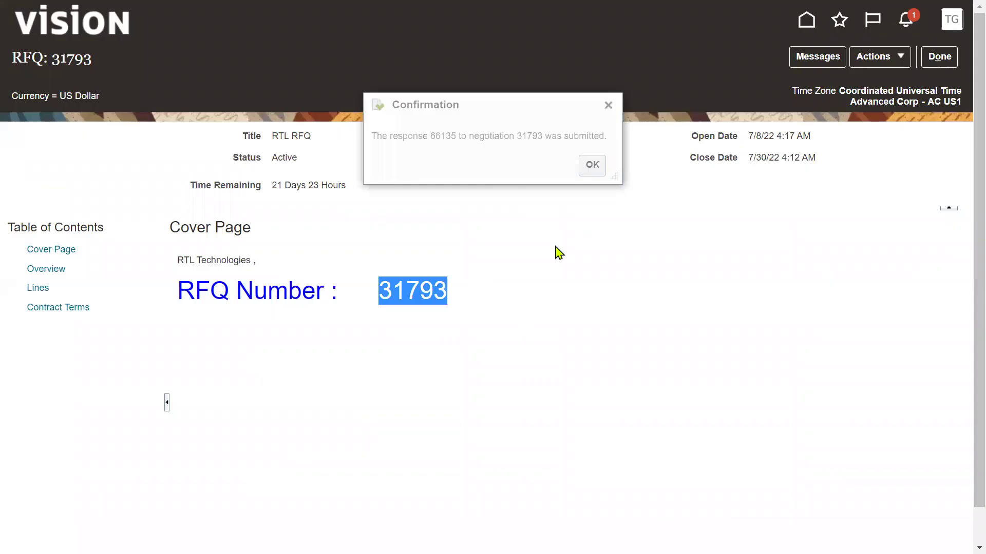
click(590, 166)
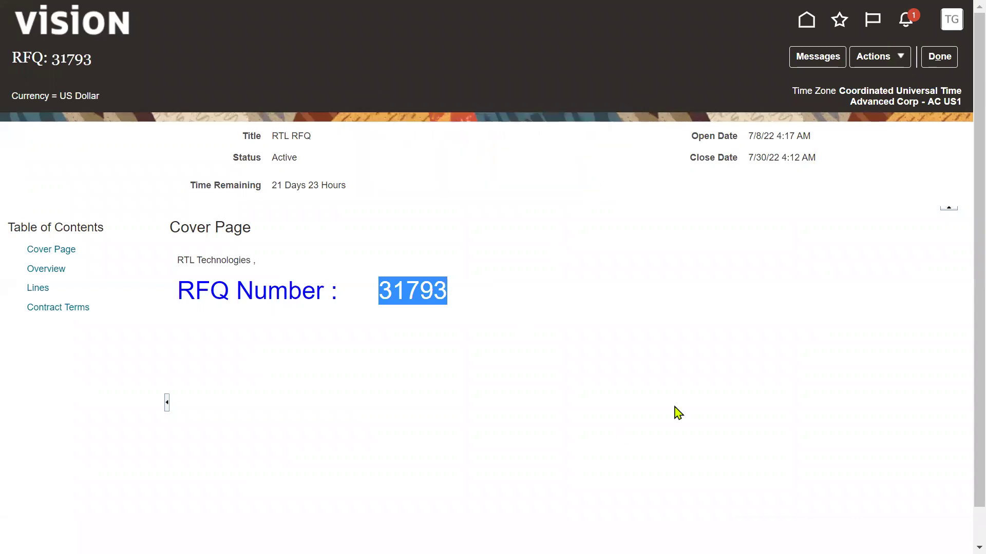
click(939, 57)
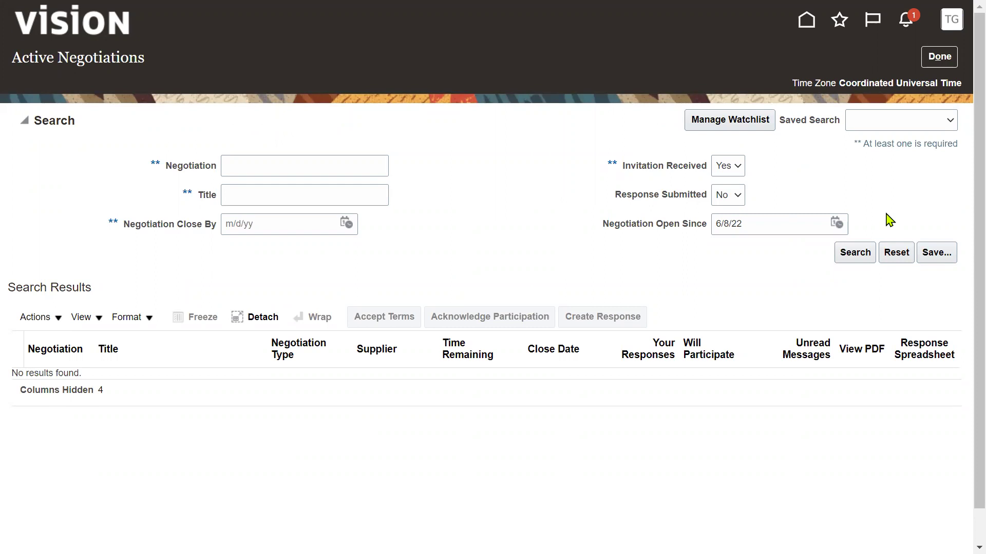
click(950, 22)
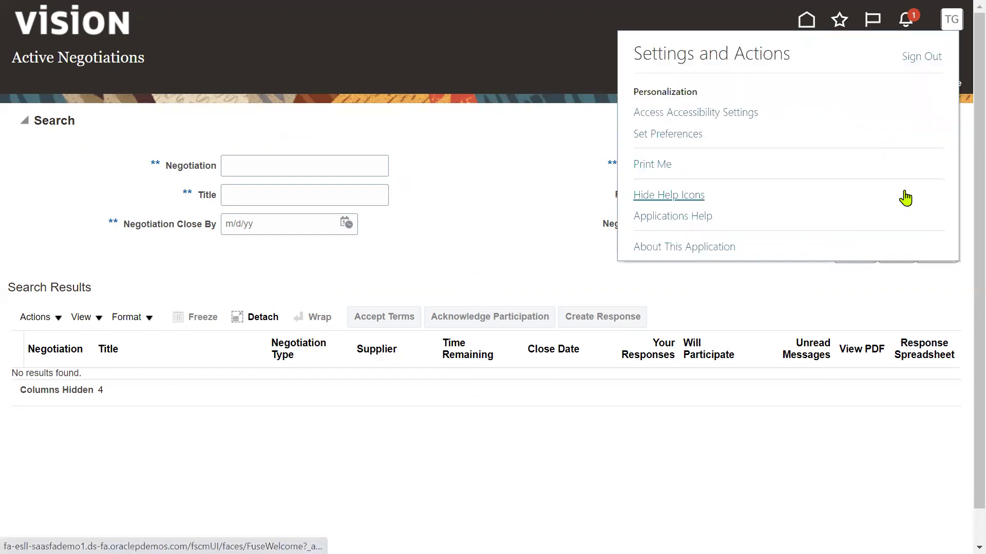
click(921, 58)
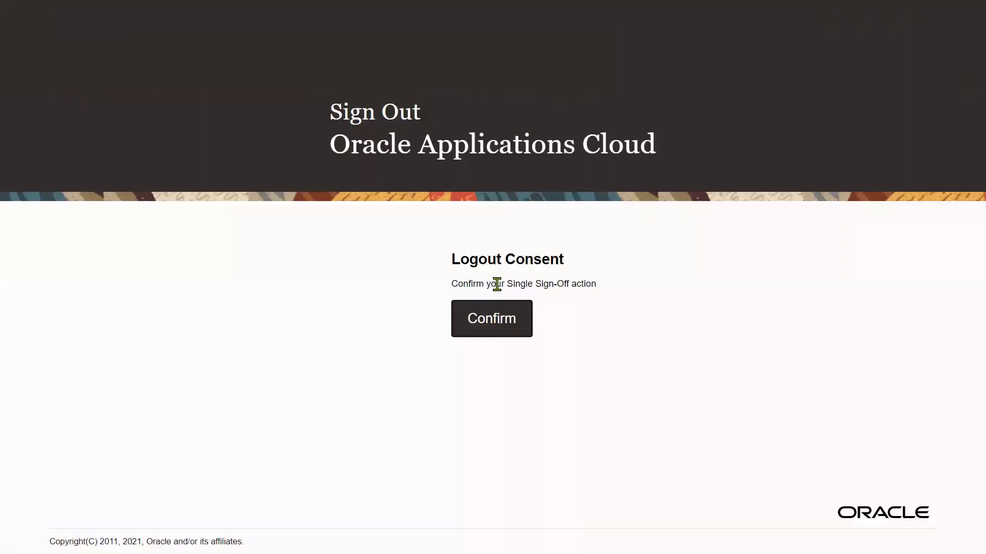
Confirm sign-off, then sign back in with the saved buyer username
click(494, 326)
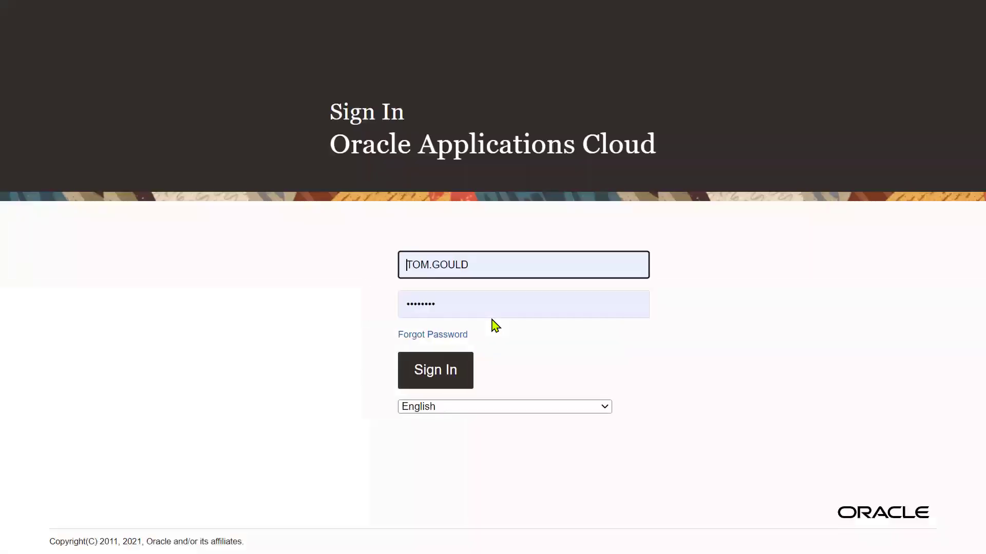
click(522, 262)
text(po)
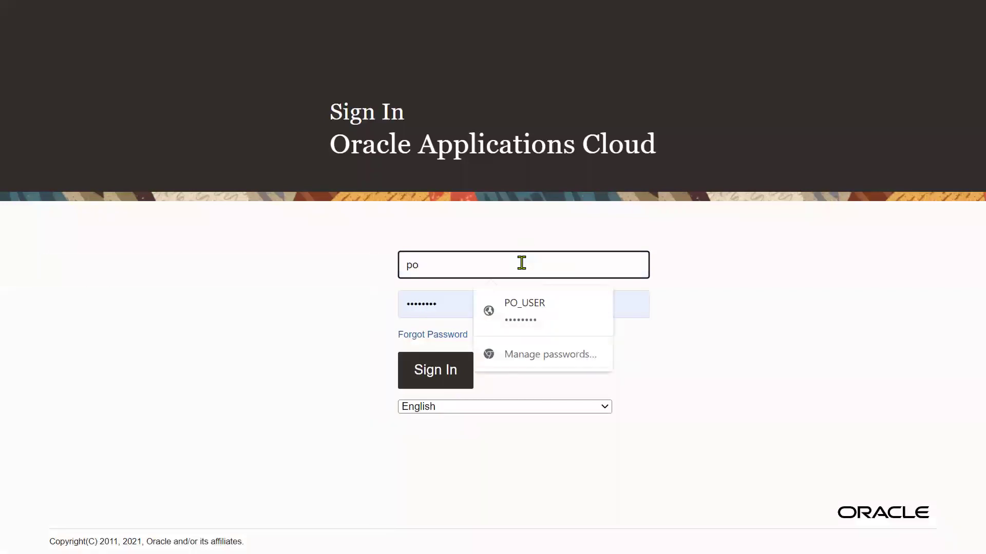
click(519, 313)
click(446, 374)
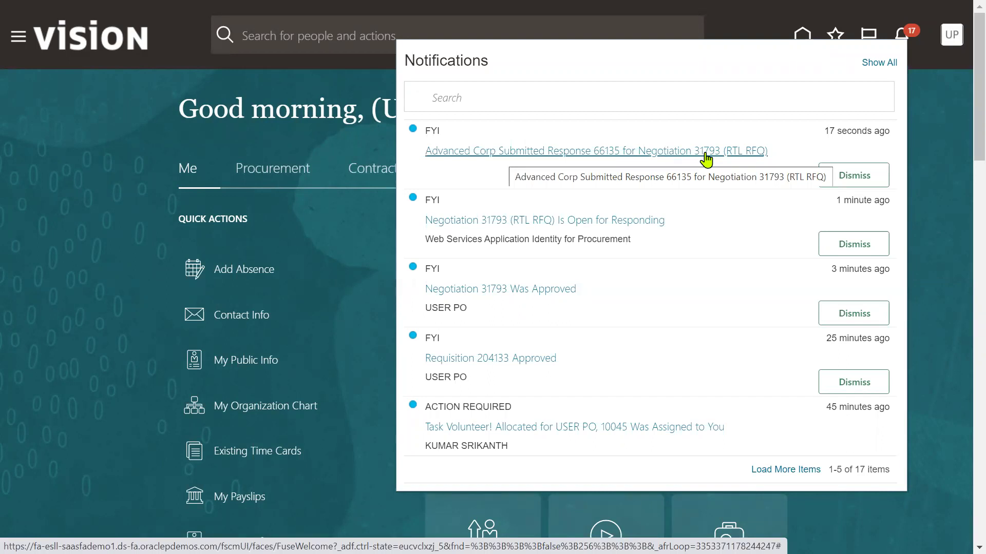
Review RFQ 31793 from the Procurement acknowledgment activity, then go to Manage Negotiations
click(78, 128)
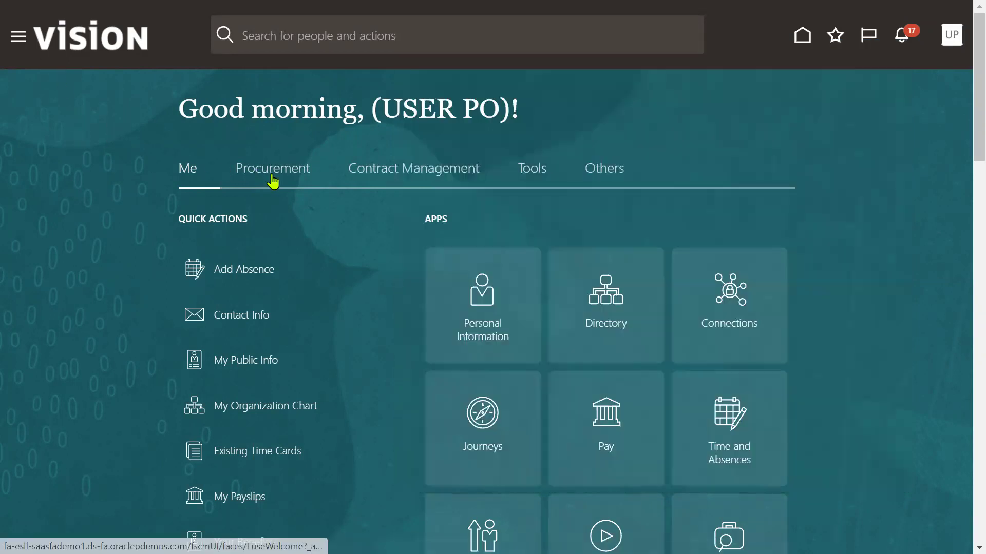
click(273, 177)
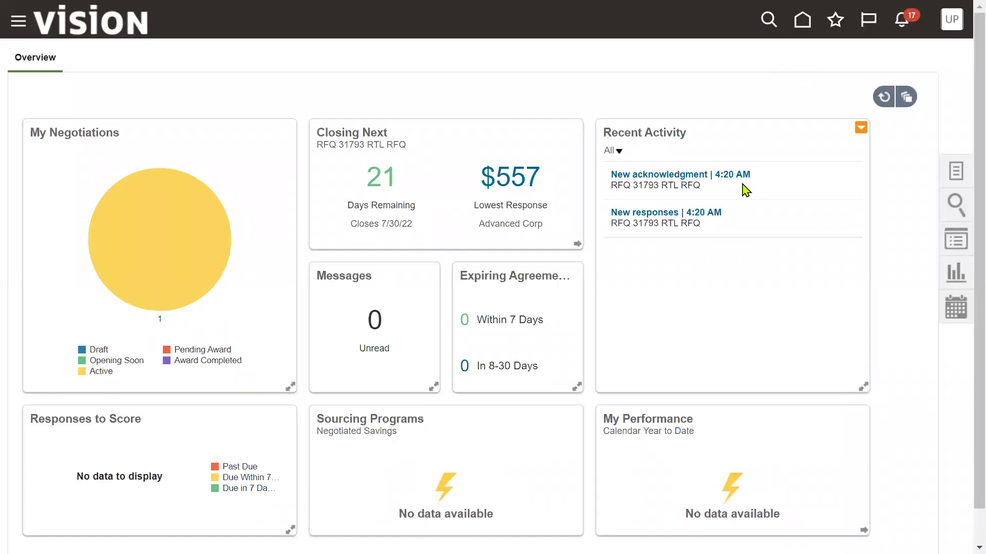
click(661, 178)
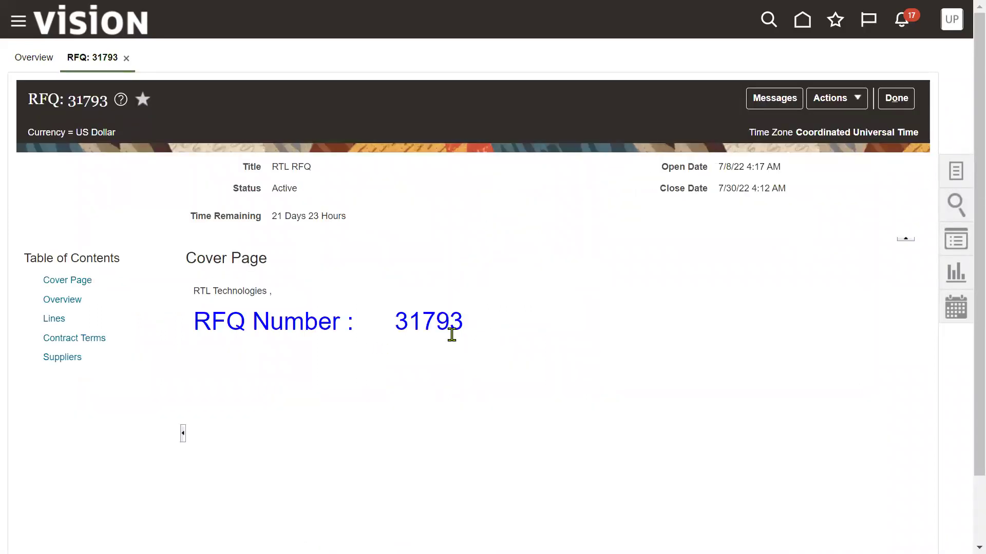
click(897, 101)
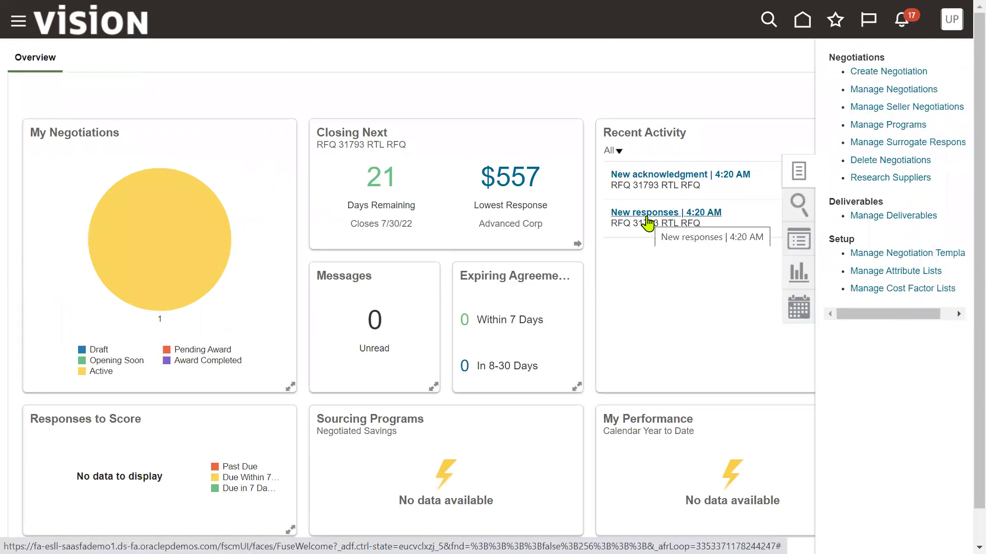
click(876, 90)
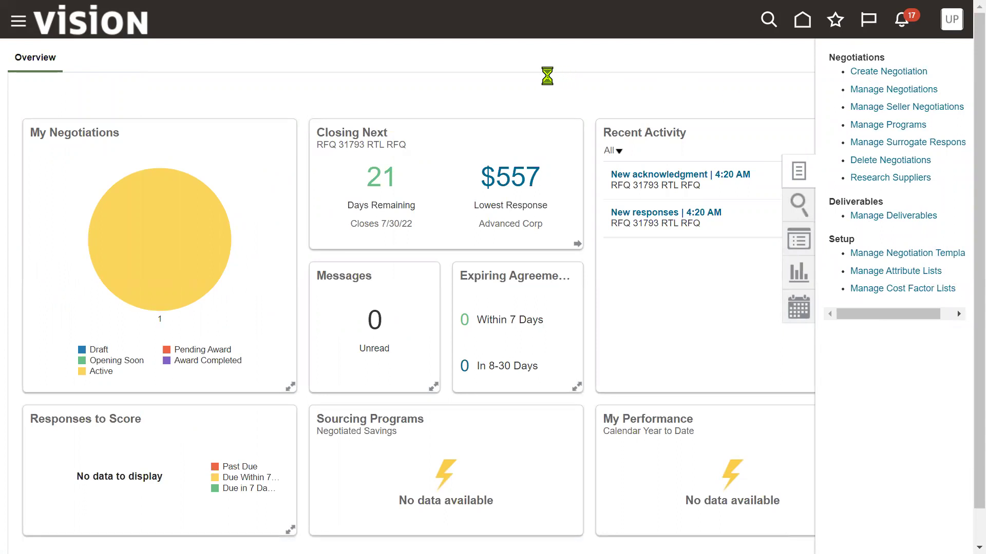
Search Manage Negotiations for 31793 and open its response history
click(249, 237)
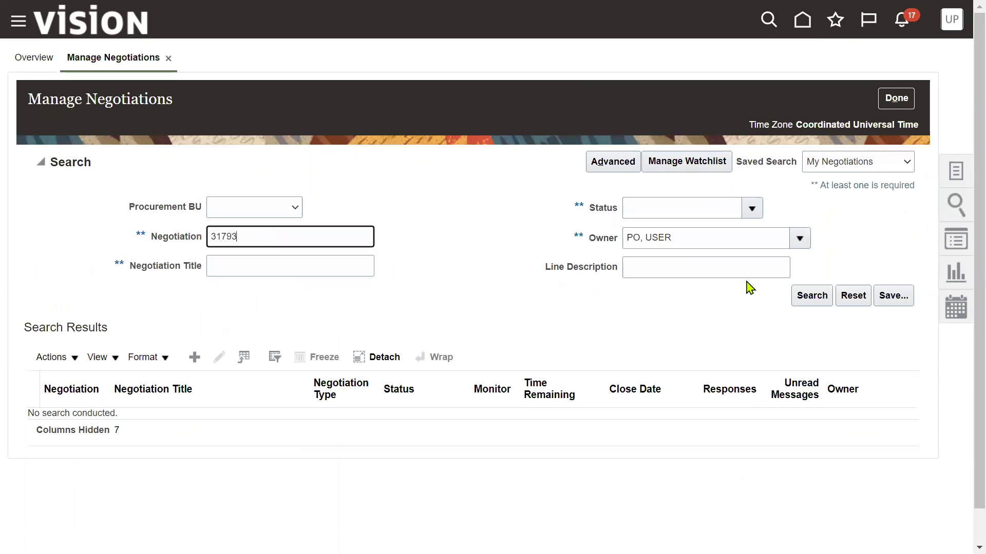
click(802, 299)
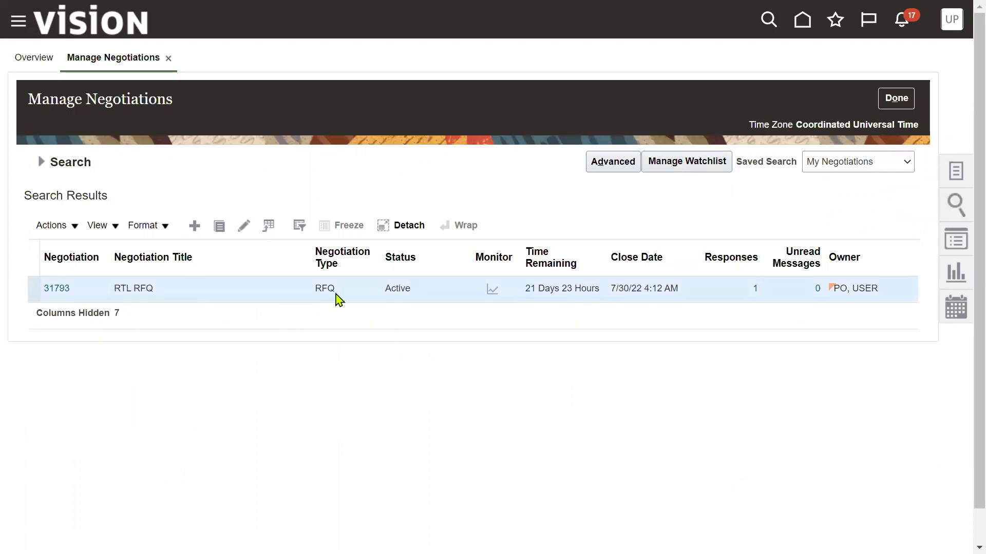
click(755, 291)
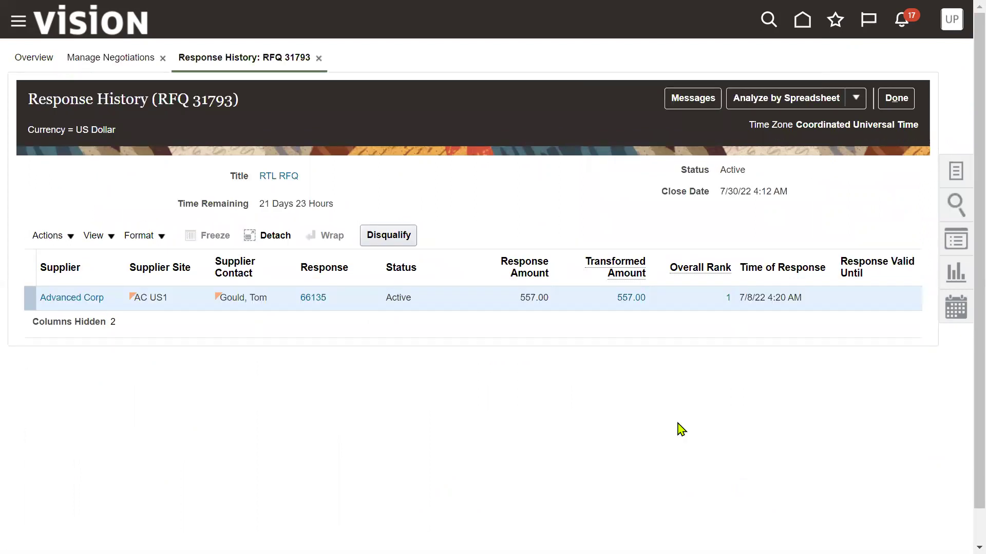
Open Advanced Corp's quote 66135, check its Actions menu, then return to Response History
click(314, 301)
click(831, 97)
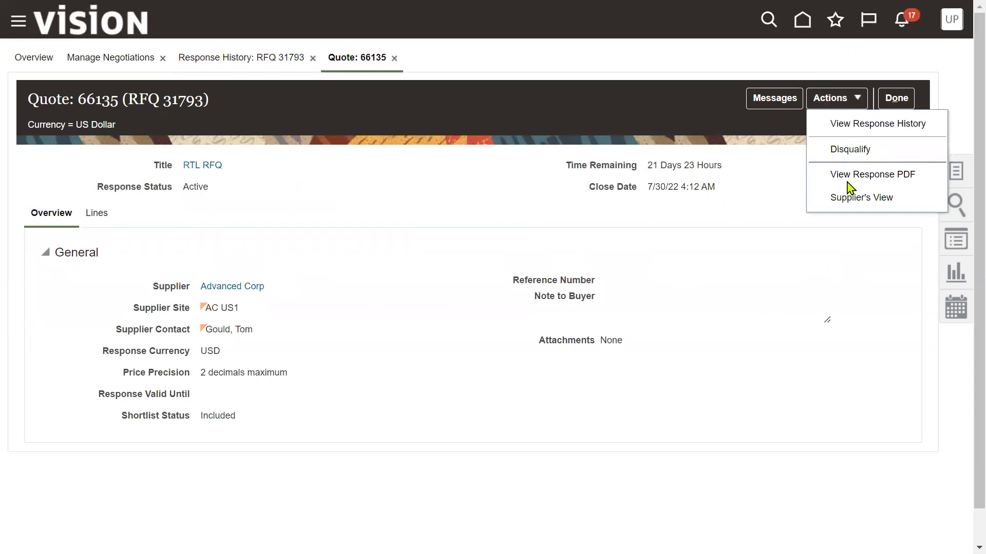
click(227, 215)
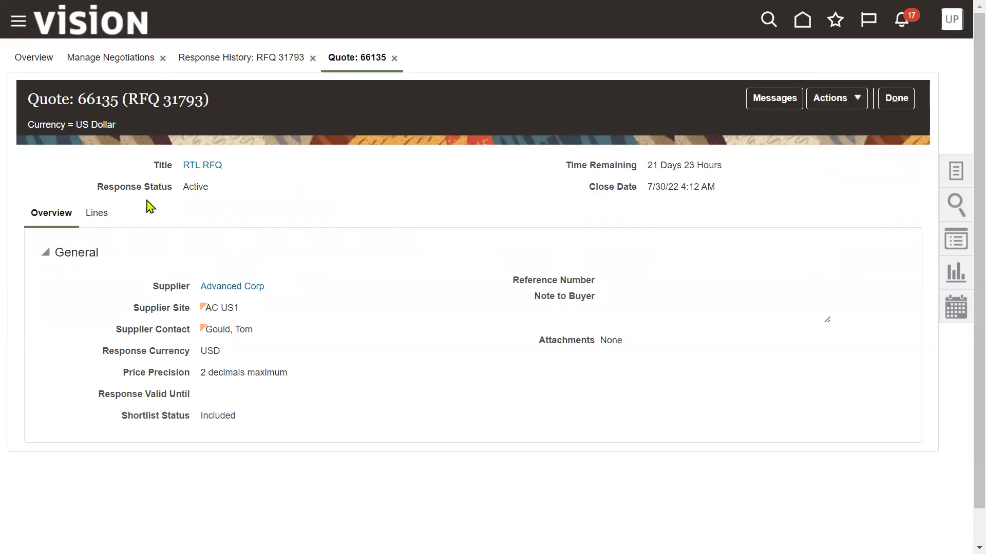
click(831, 102)
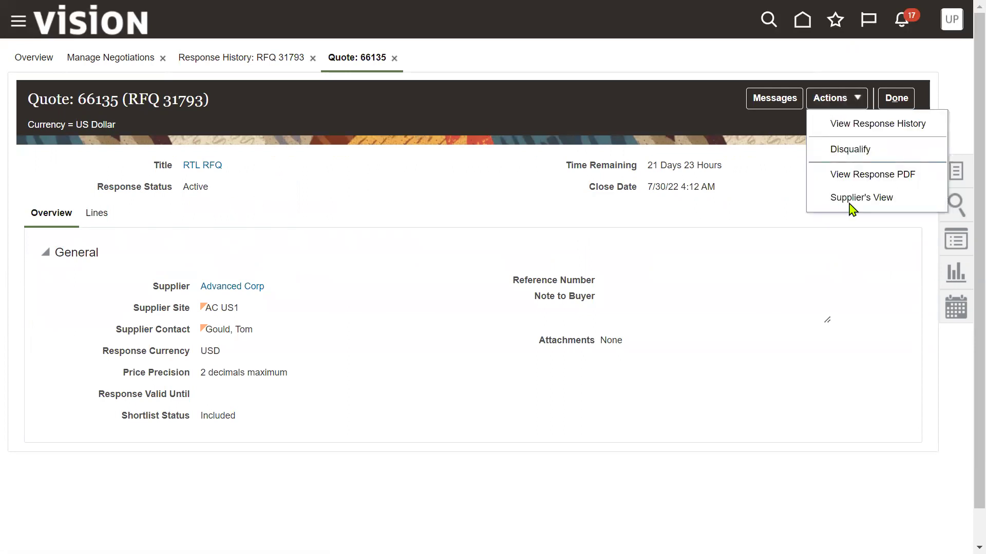
click(894, 101)
click(894, 100)
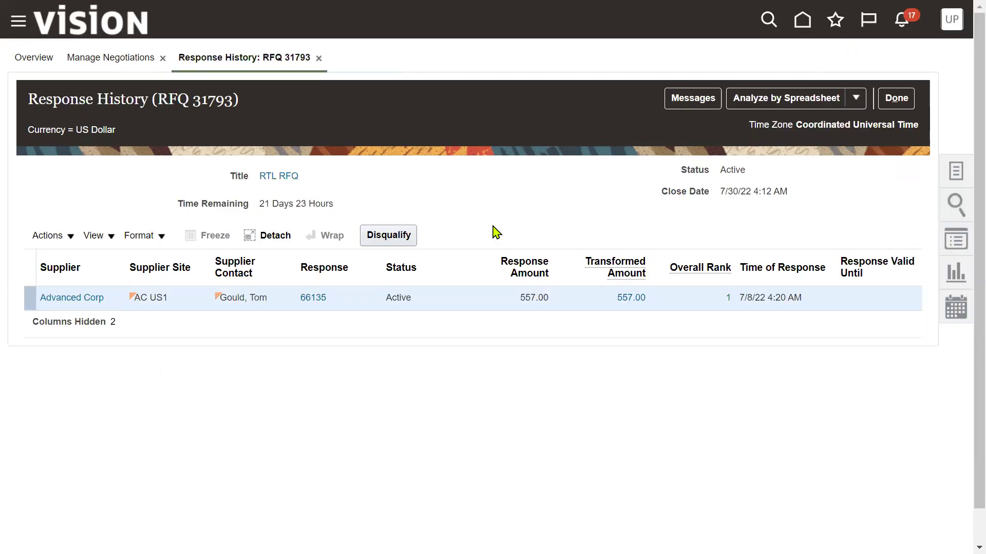
Switch to the PO_AP_GL tracker and review rows logging RFQ 31793 and quote 66135
key(alt+Tab)
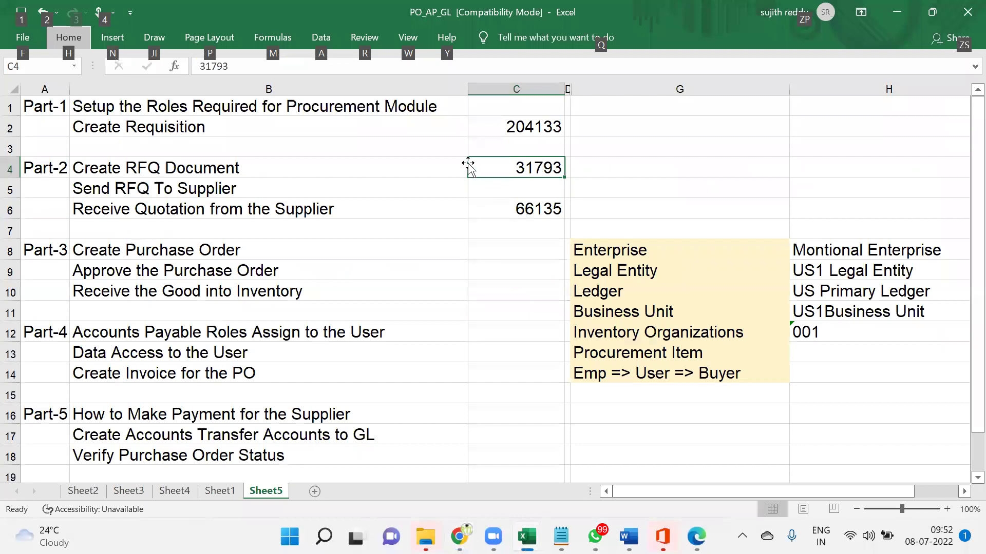
mouse_move(465, 167)
mouse_down()
mouse_move(493, 169)
mouse_move(489, 190)
mouse_up()
click(465, 190)
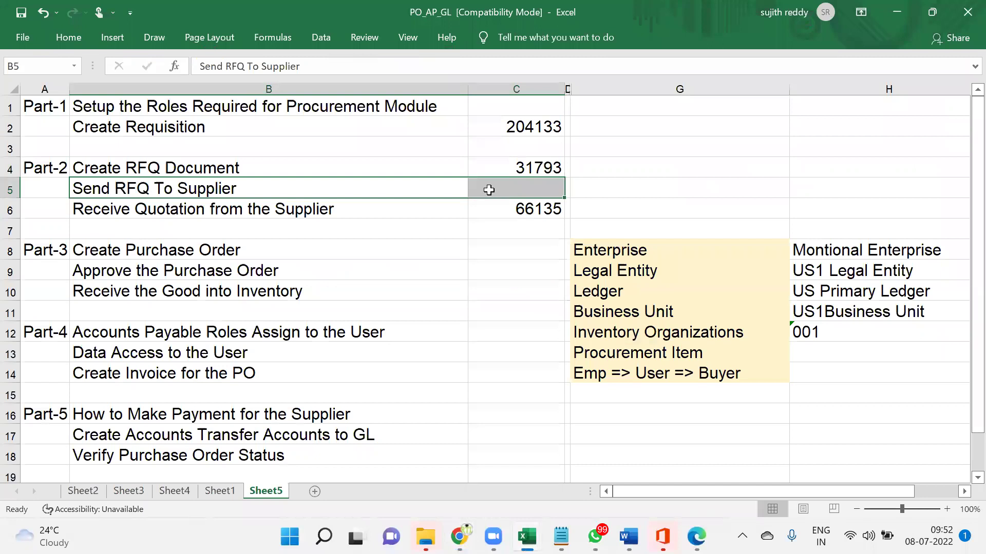
drag(439, 206, 488, 208)
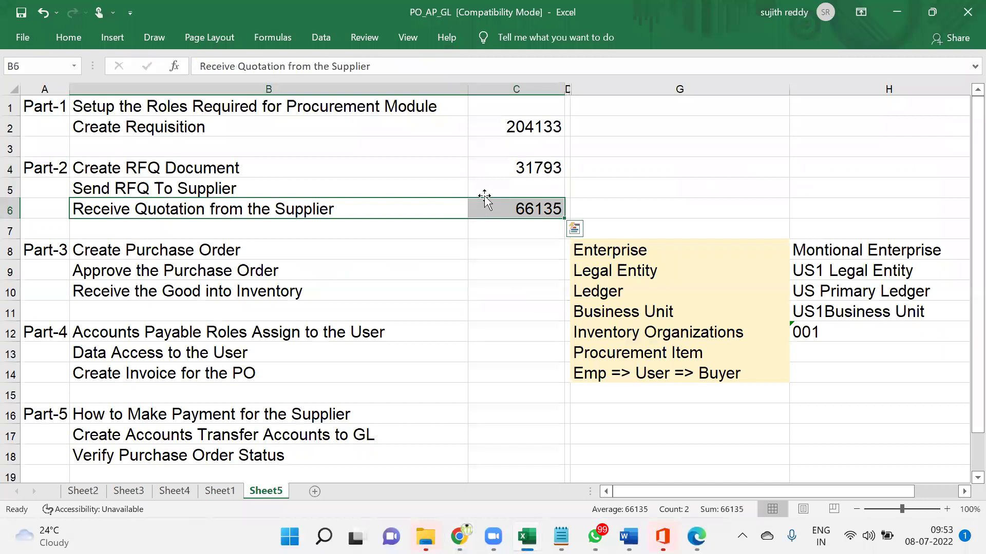
drag(455, 166, 519, 167)
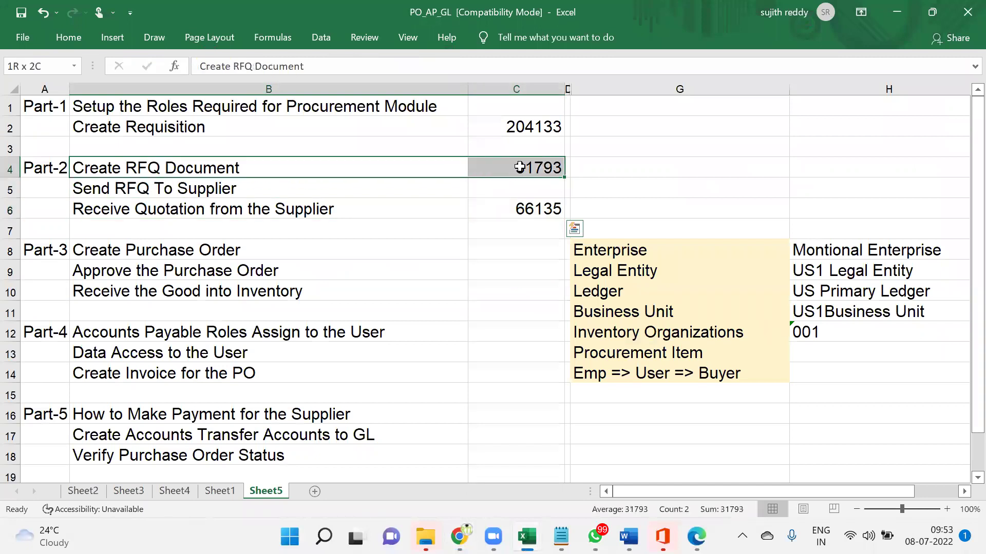
drag(461, 208, 480, 207)
click(442, 256)
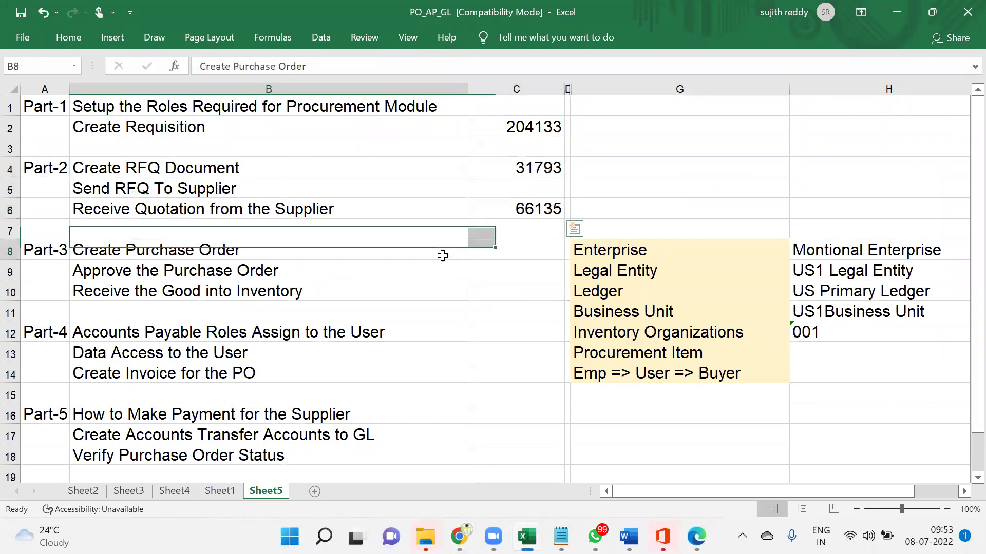